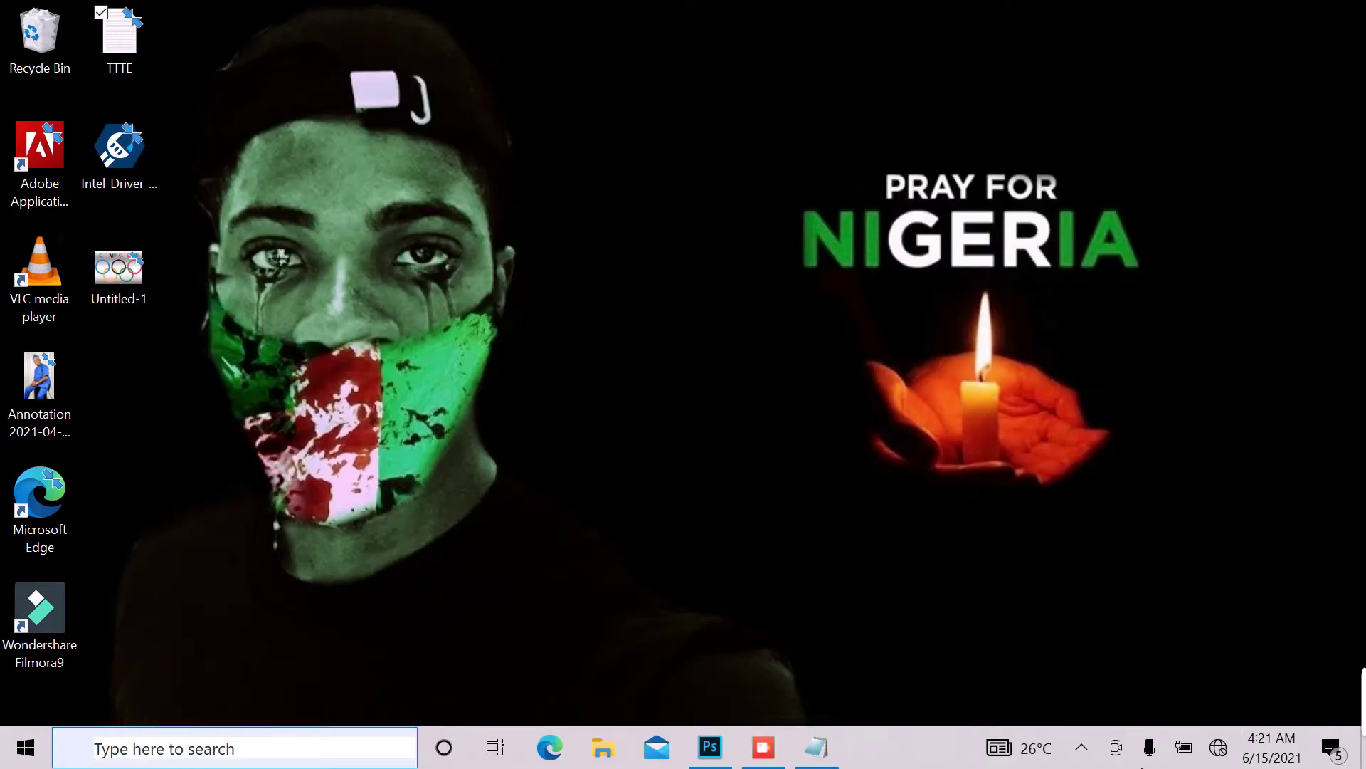
# Draw a 254 px circle near the canvas centre with the Ellipse Tool.
pyautogui.click(710, 749)
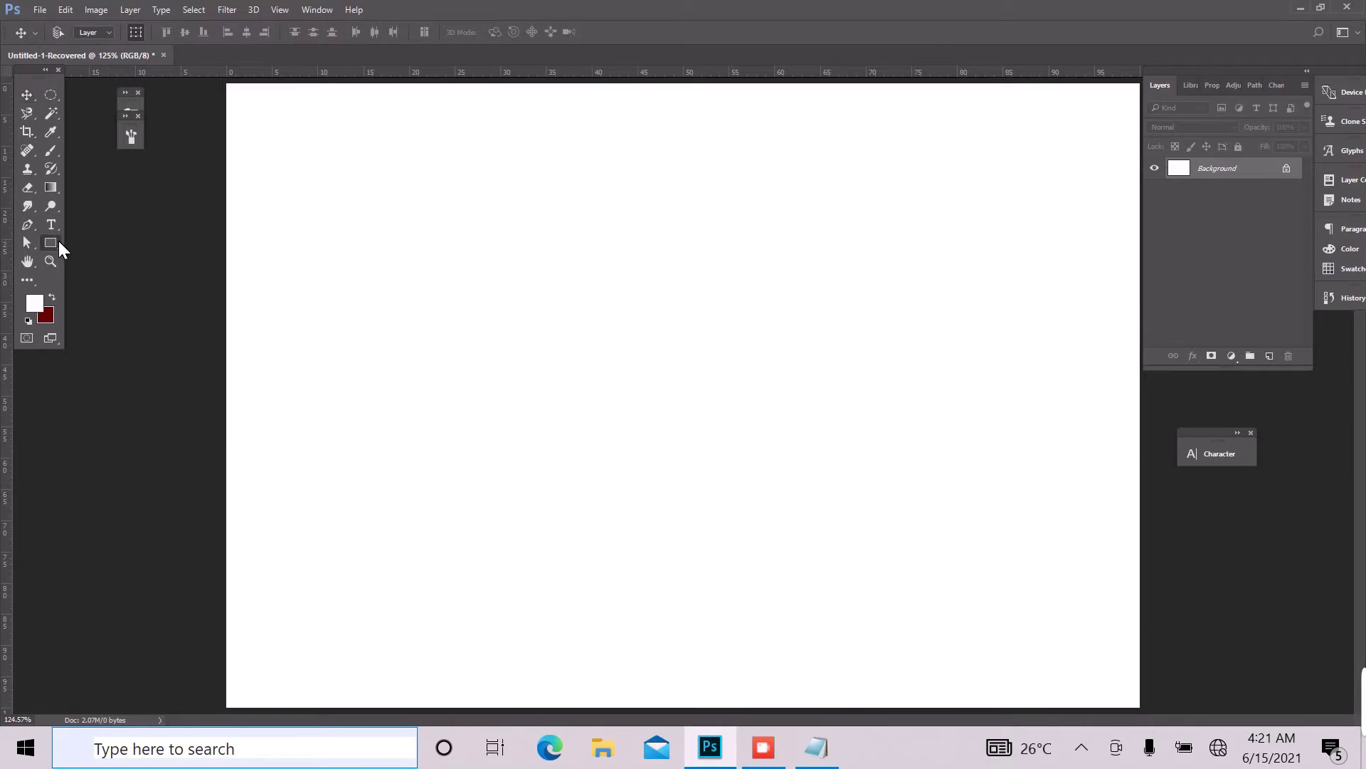
pyautogui.moveTo(57, 242); pyautogui.dragTo(101, 271)
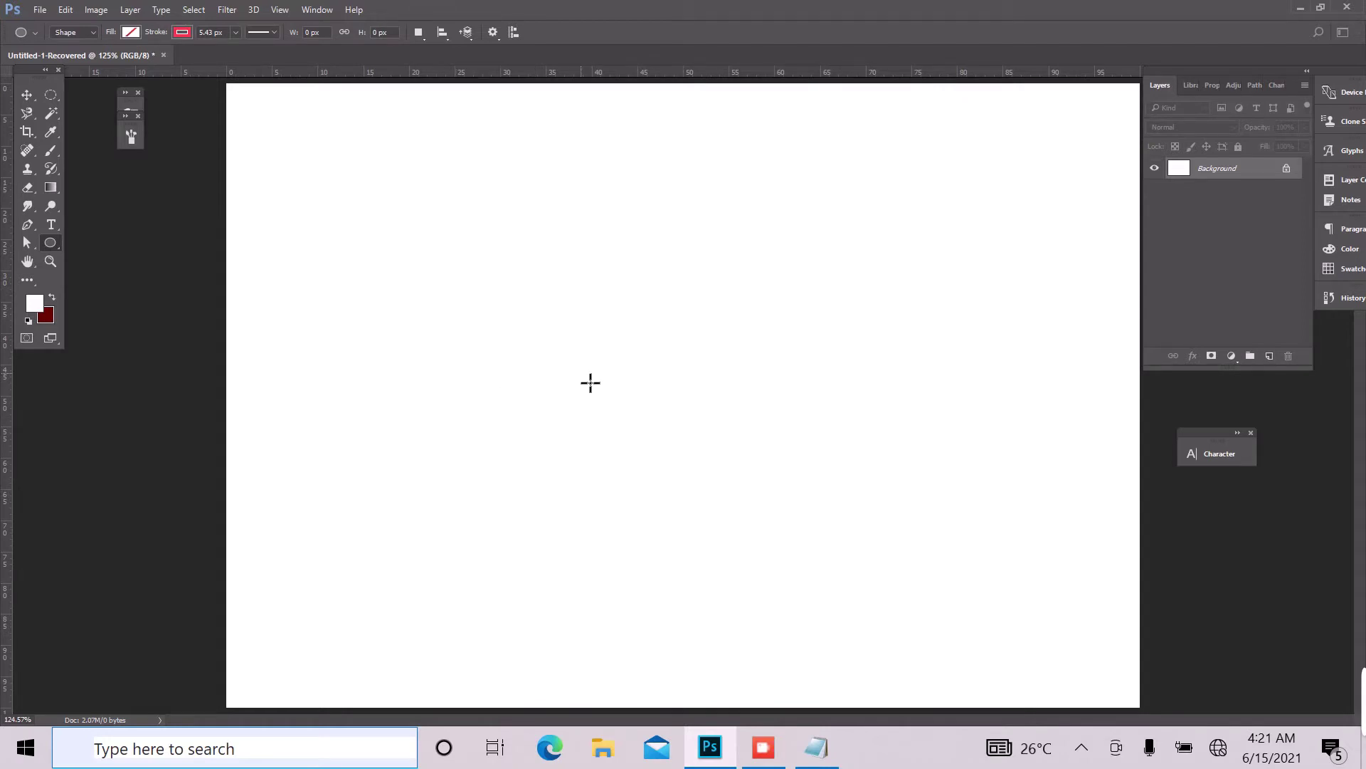
pyautogui.moveTo(589, 381); pyautogui.dragTo(701, 494)
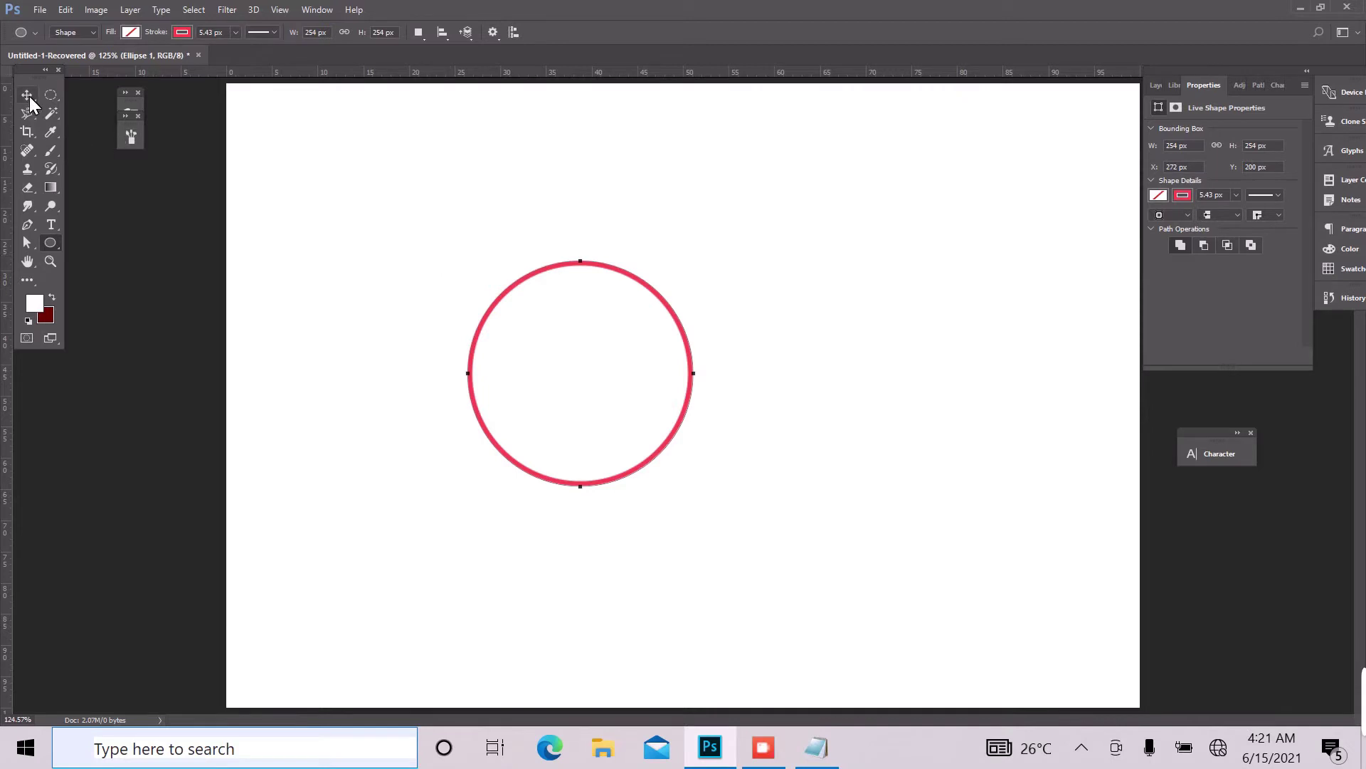
# Thicken the circle's red outline to 26.52 px.
pyautogui.click(182, 32)
pyautogui.click(182, 32)
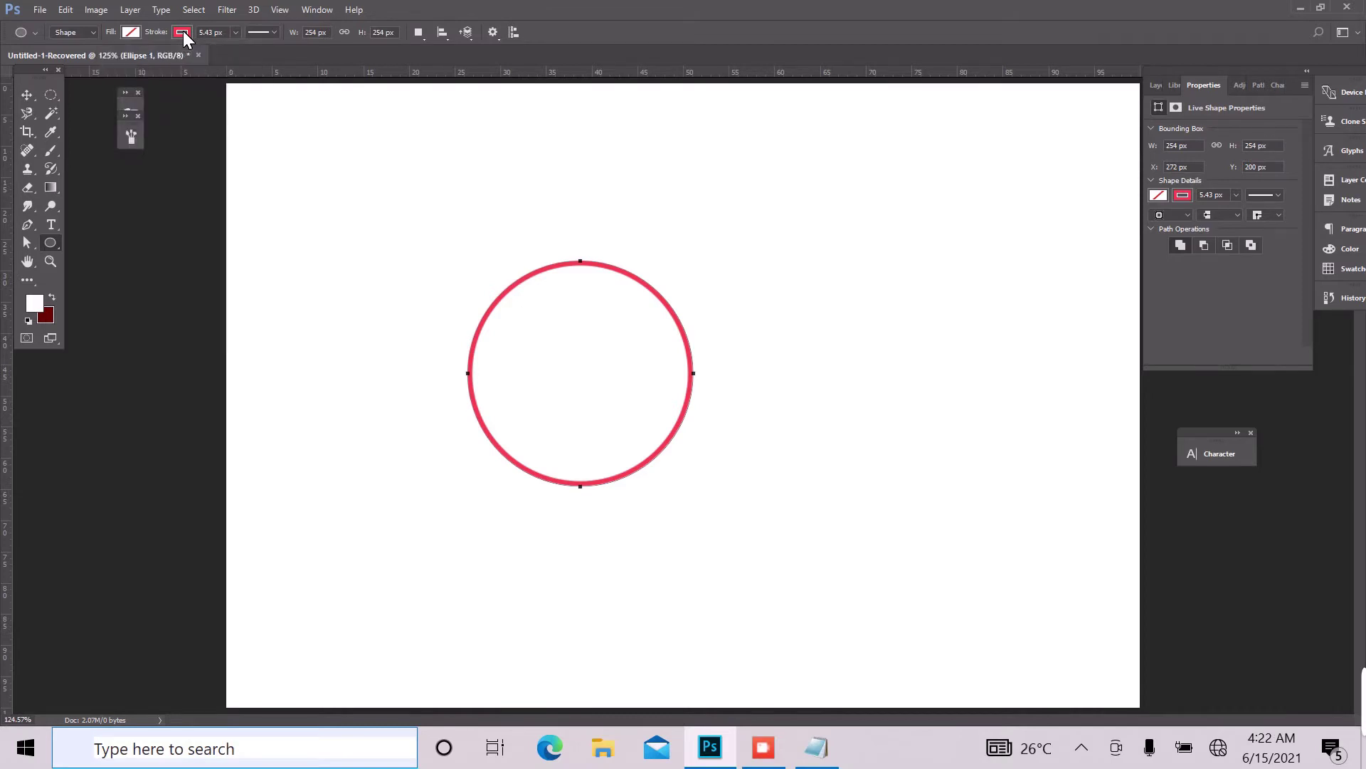
pyautogui.click(234, 32)
pyautogui.moveTo(241, 48); pyautogui.dragTo(240, 49)
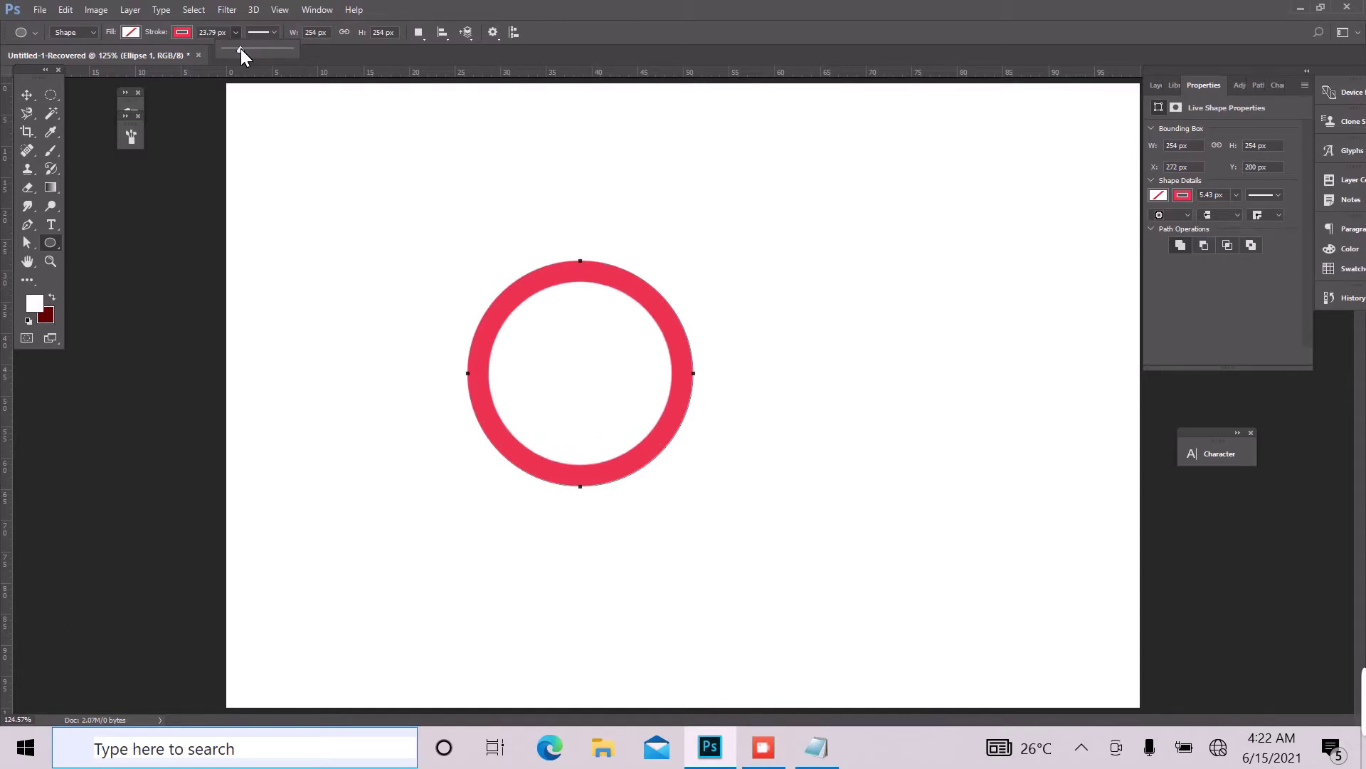
pyautogui.moveTo(240, 49); pyautogui.dragTo(242, 50)
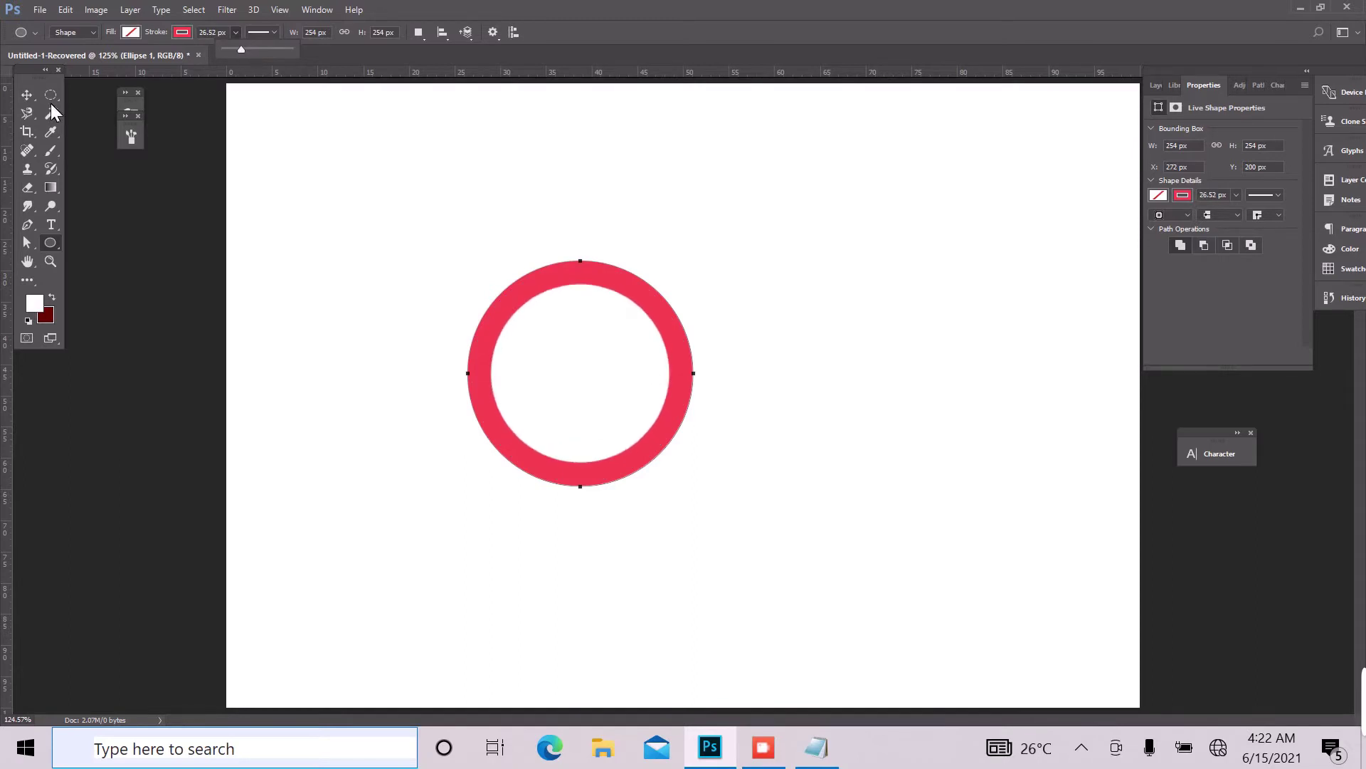
pyautogui.click(28, 96)
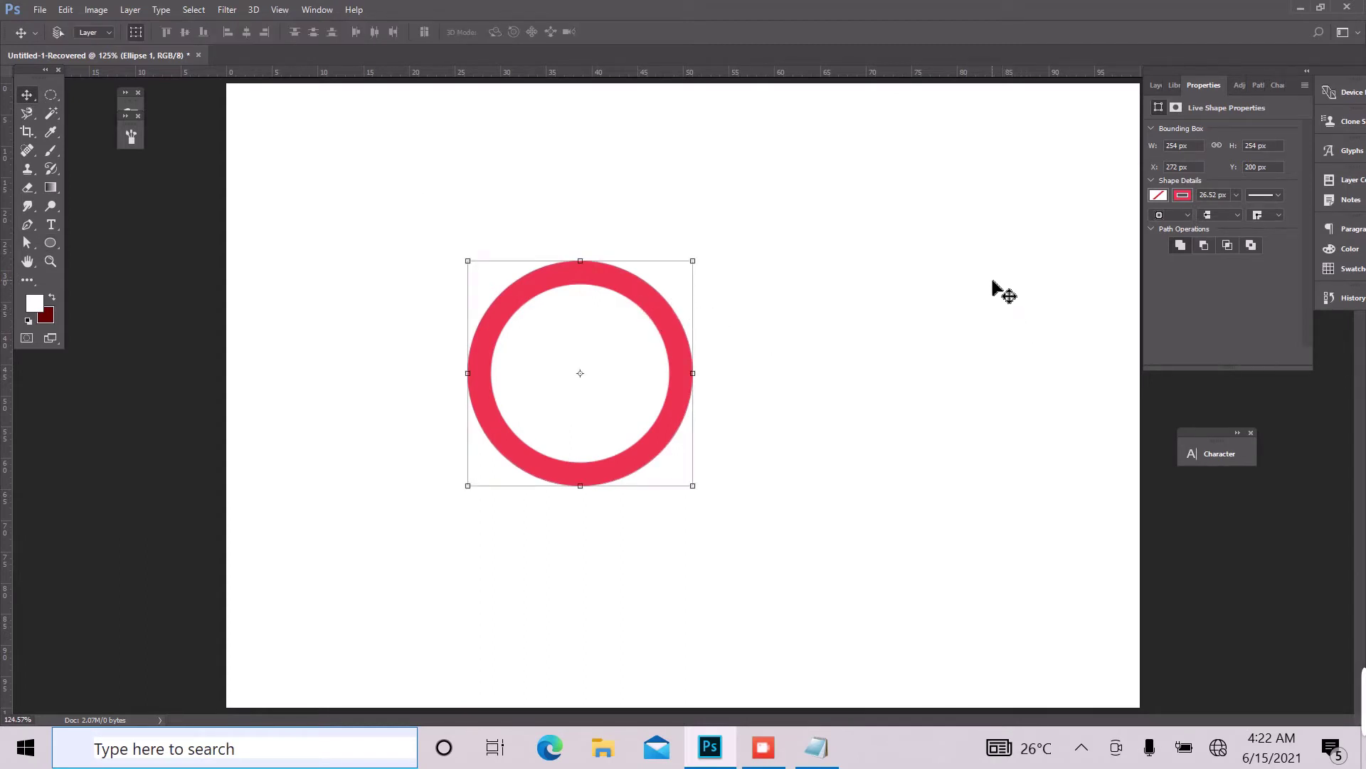
# Duplicate the red ring layer with Ctrl+J to create extra rings.
pyautogui.click(1158, 85)
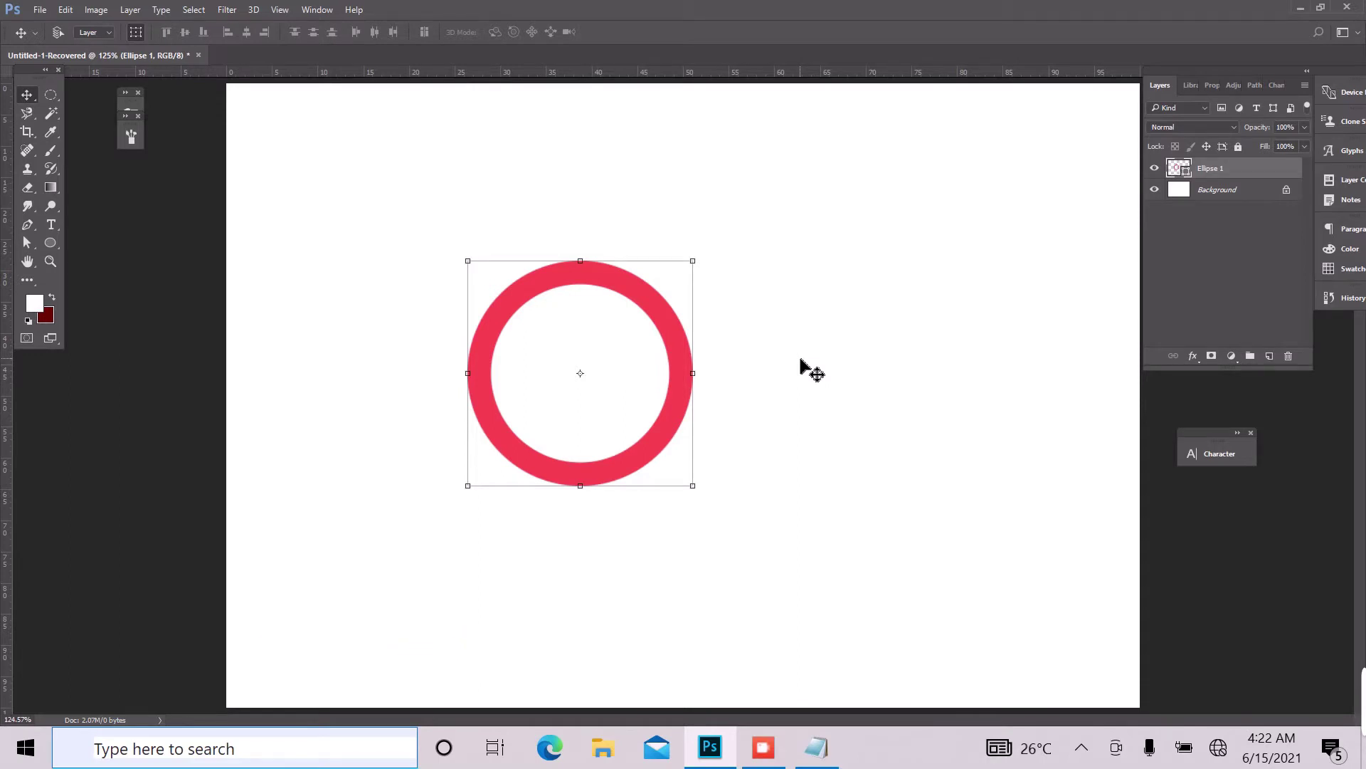
pyautogui.hotkey('ctrl', 'j')
pyautogui.hotkey('ctrl', 'j')
pyautogui.hotkey('ctrl', 'j')
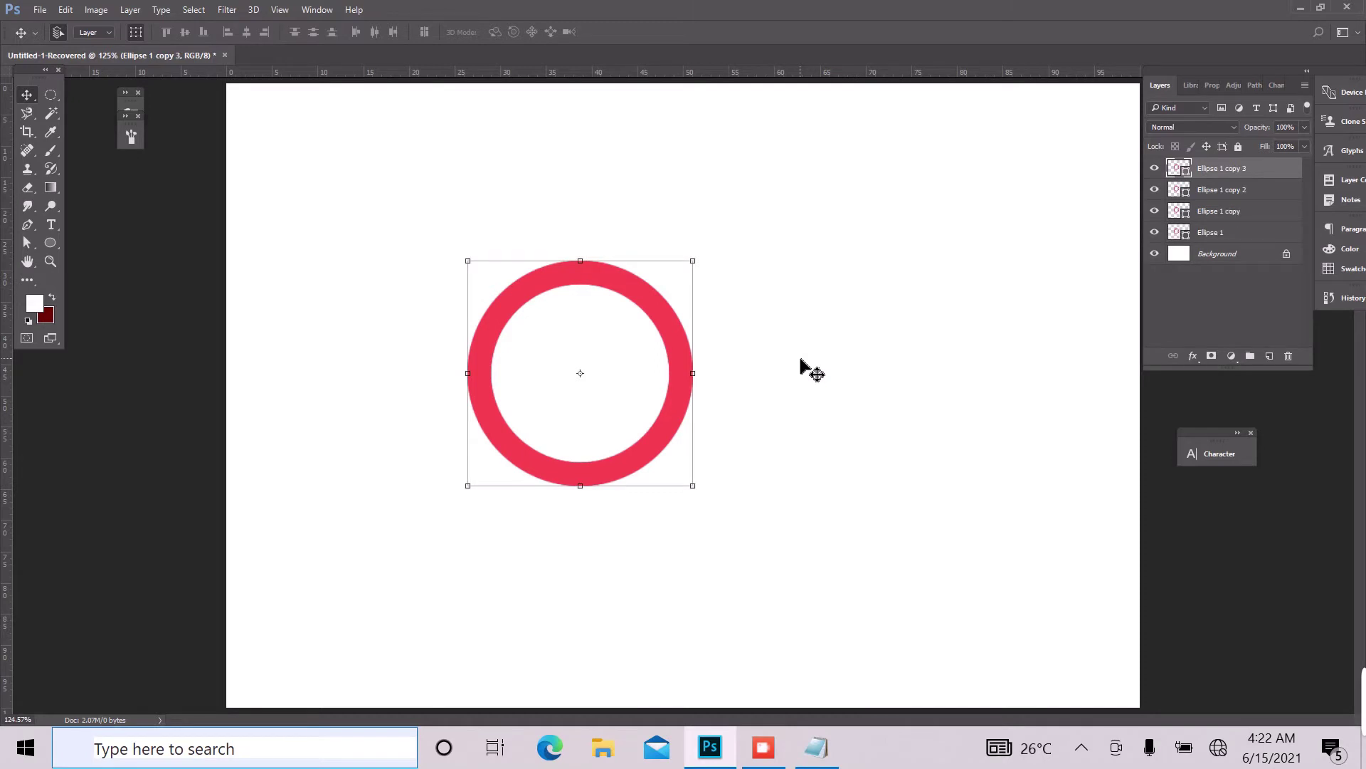
pyautogui.hotkey('ctrl', 'j')
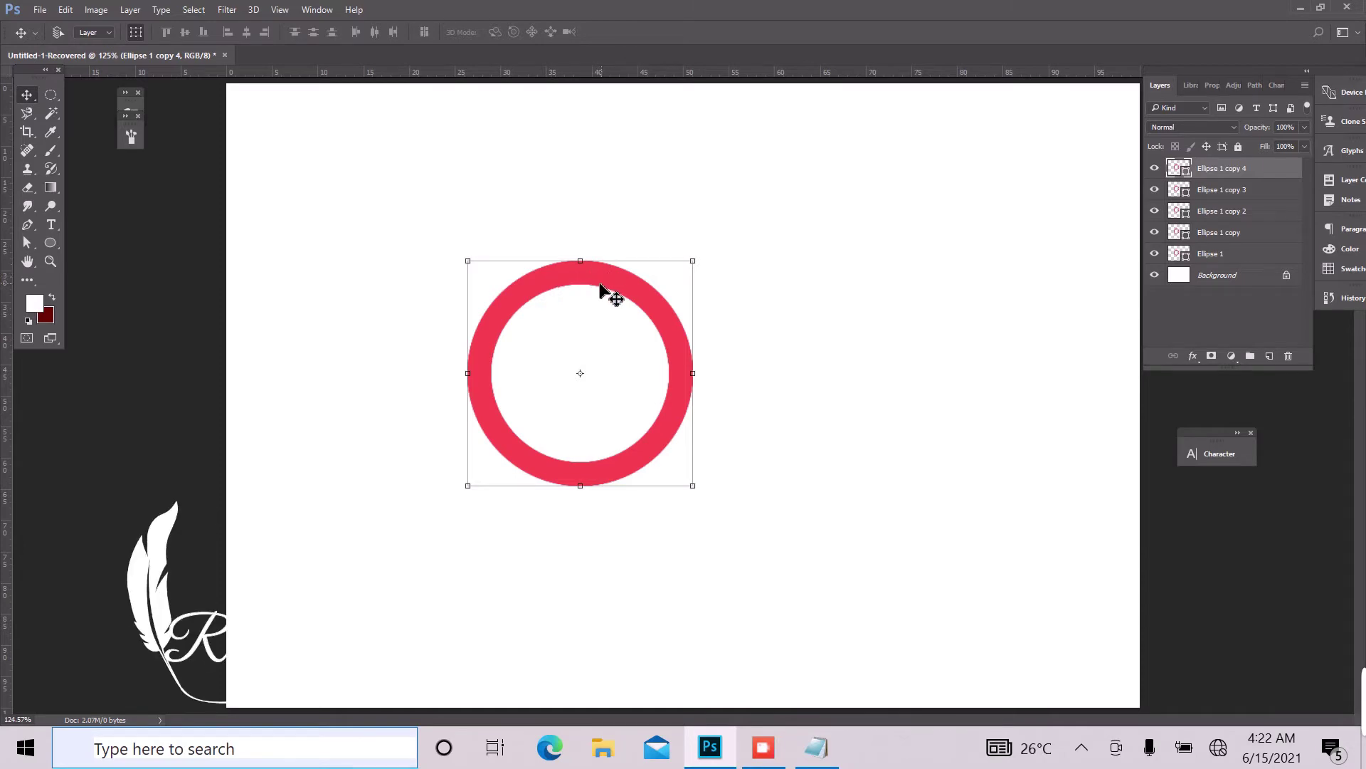
# Move the original ring to the left of the top row and a copy to the lower-left.
pyautogui.click(1218, 232)
pyautogui.click(1212, 259)
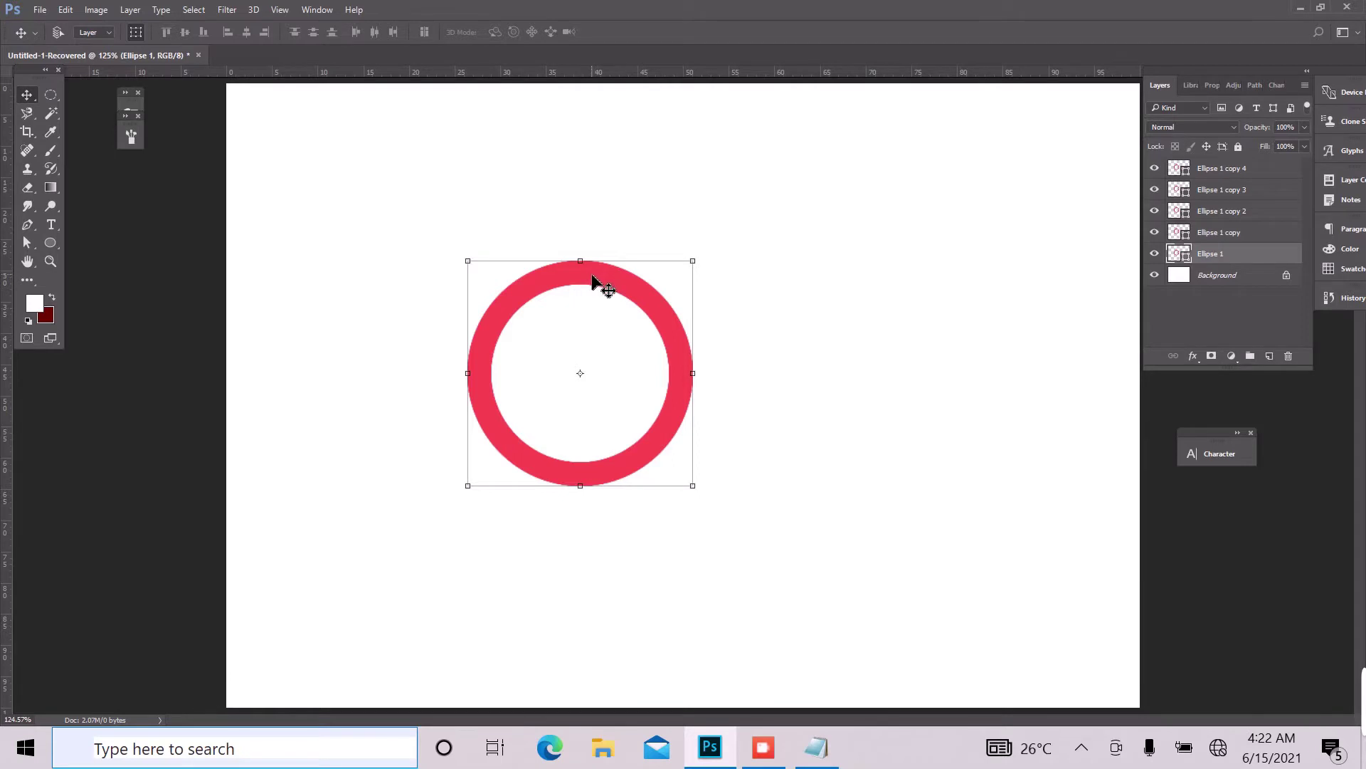
pyautogui.moveTo(592, 283); pyautogui.dragTo(359, 290)
pyautogui.moveTo(602, 279)
pyautogui.mouseDown()
pyautogui.moveTo(625, 387)
pyautogui.moveTo(613, 275)
pyautogui.moveTo(599, 262)
pyautogui.mouseUp()
pyautogui.click(1222, 239)
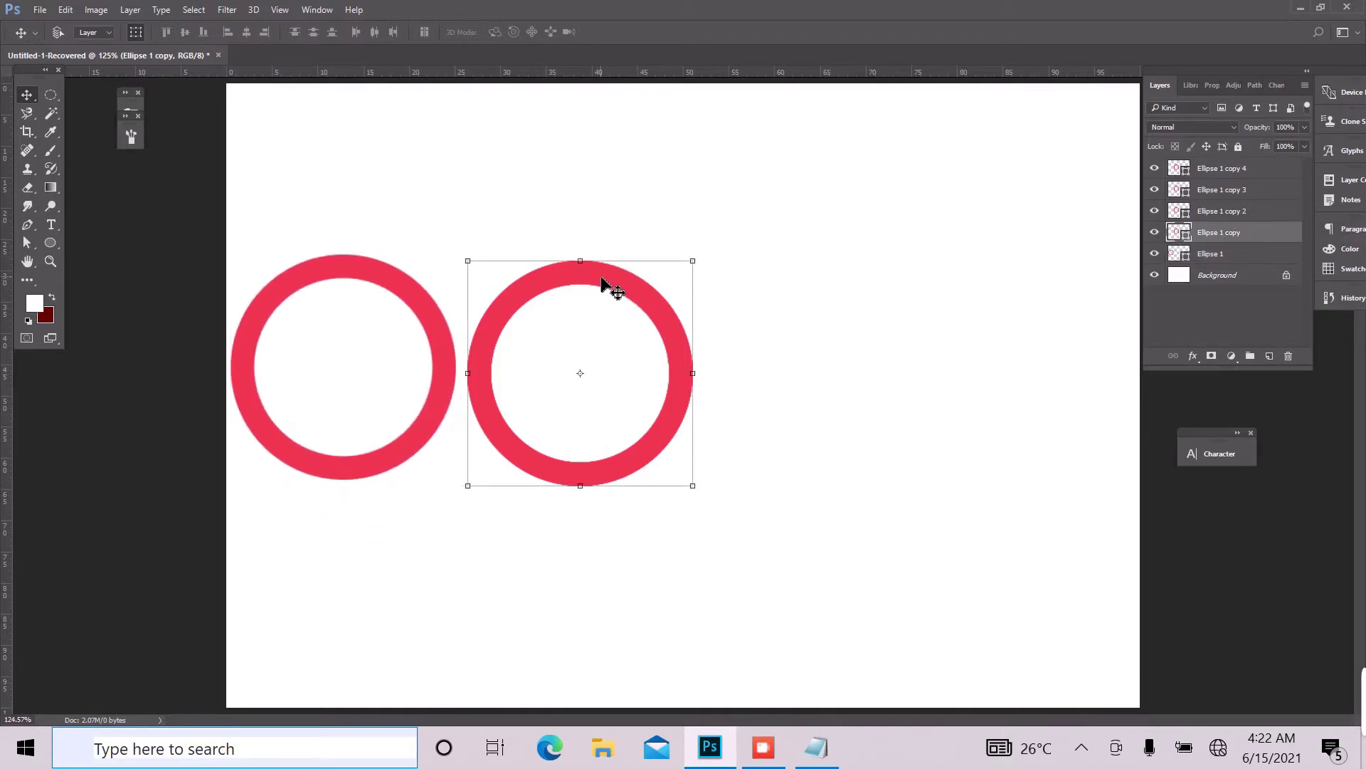
pyautogui.moveTo(613, 286); pyautogui.dragTo(522, 386)
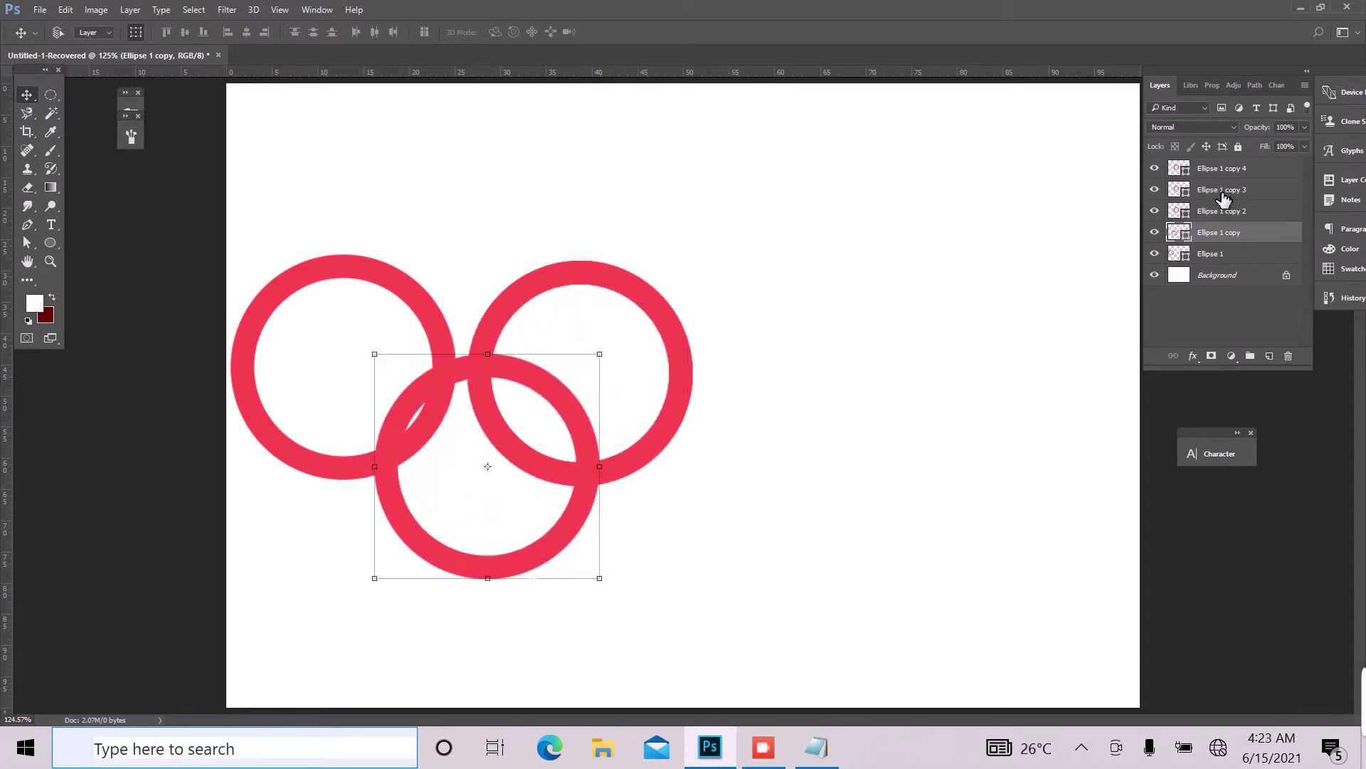
# Place the next copies at the lower-right and far right of the top row.
pyautogui.click(1230, 214)
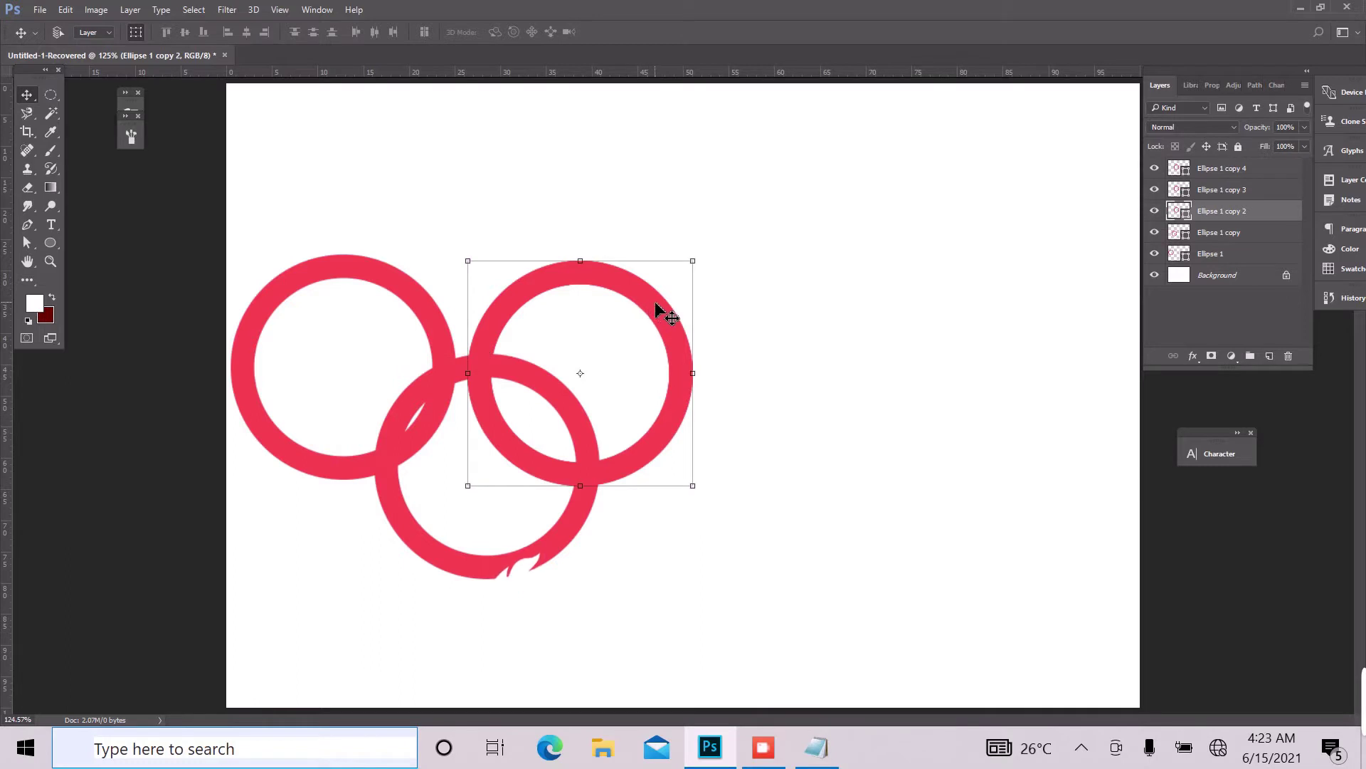
pyautogui.moveTo(655, 304); pyautogui.dragTo(801, 377)
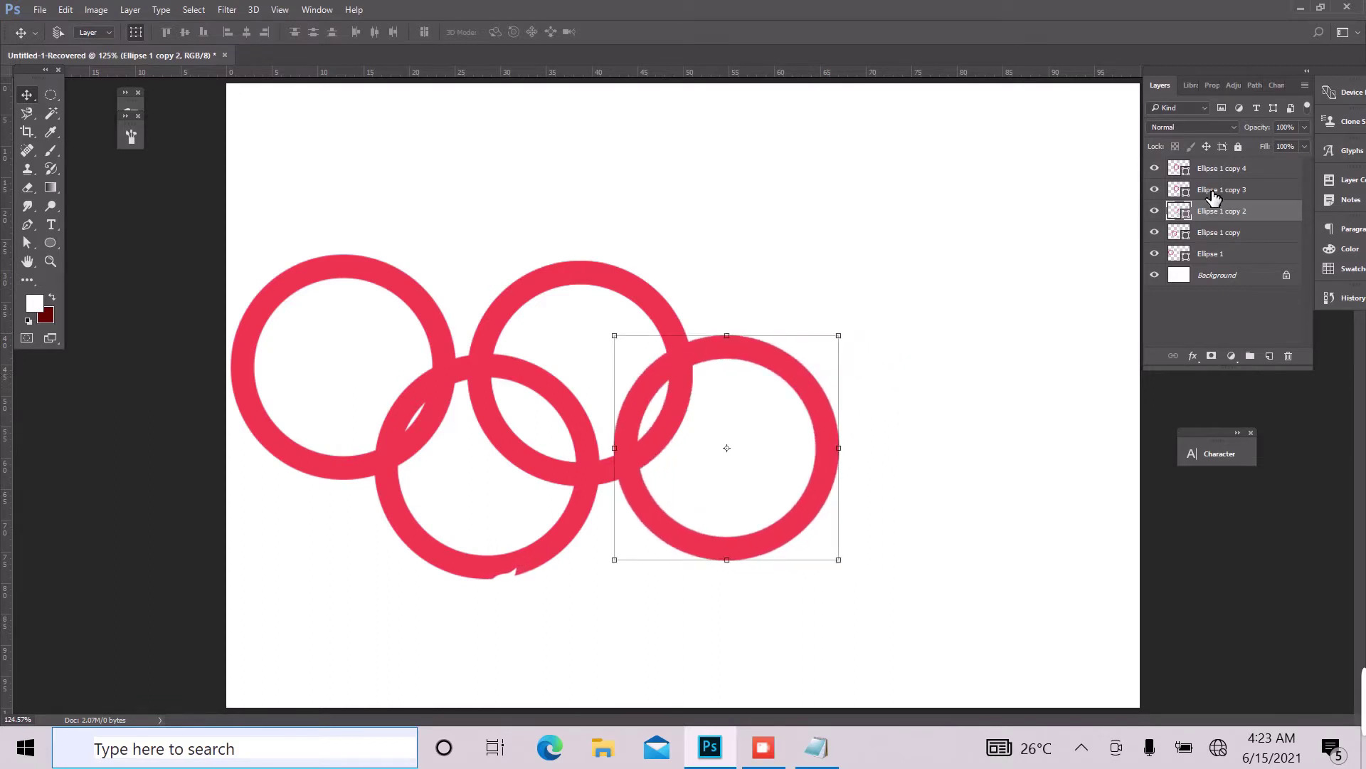
pyautogui.click(1213, 197)
pyautogui.moveTo(598, 292); pyautogui.dragTo(907, 274)
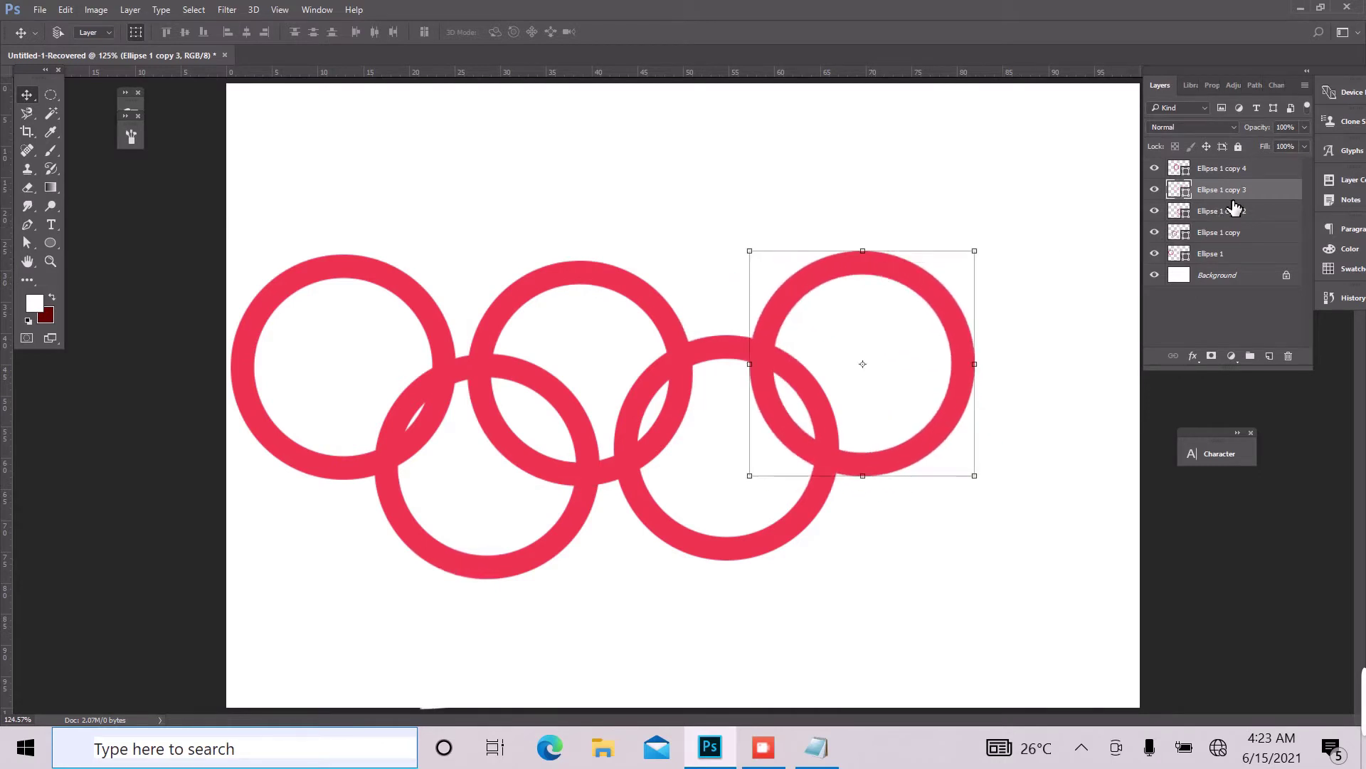
# Delete the middle top ring layer, then restore it with undo and redo.
pyautogui.click(1244, 170)
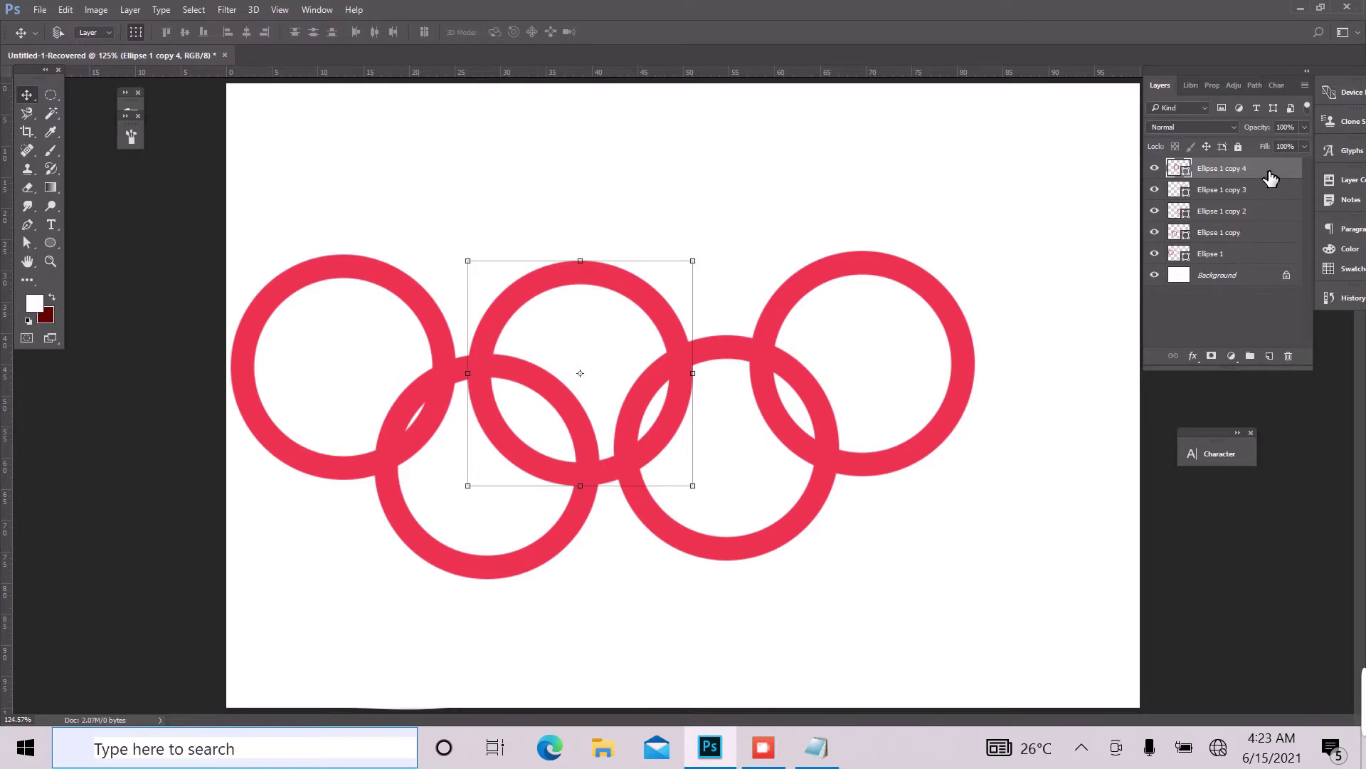
pyautogui.press('Delete')
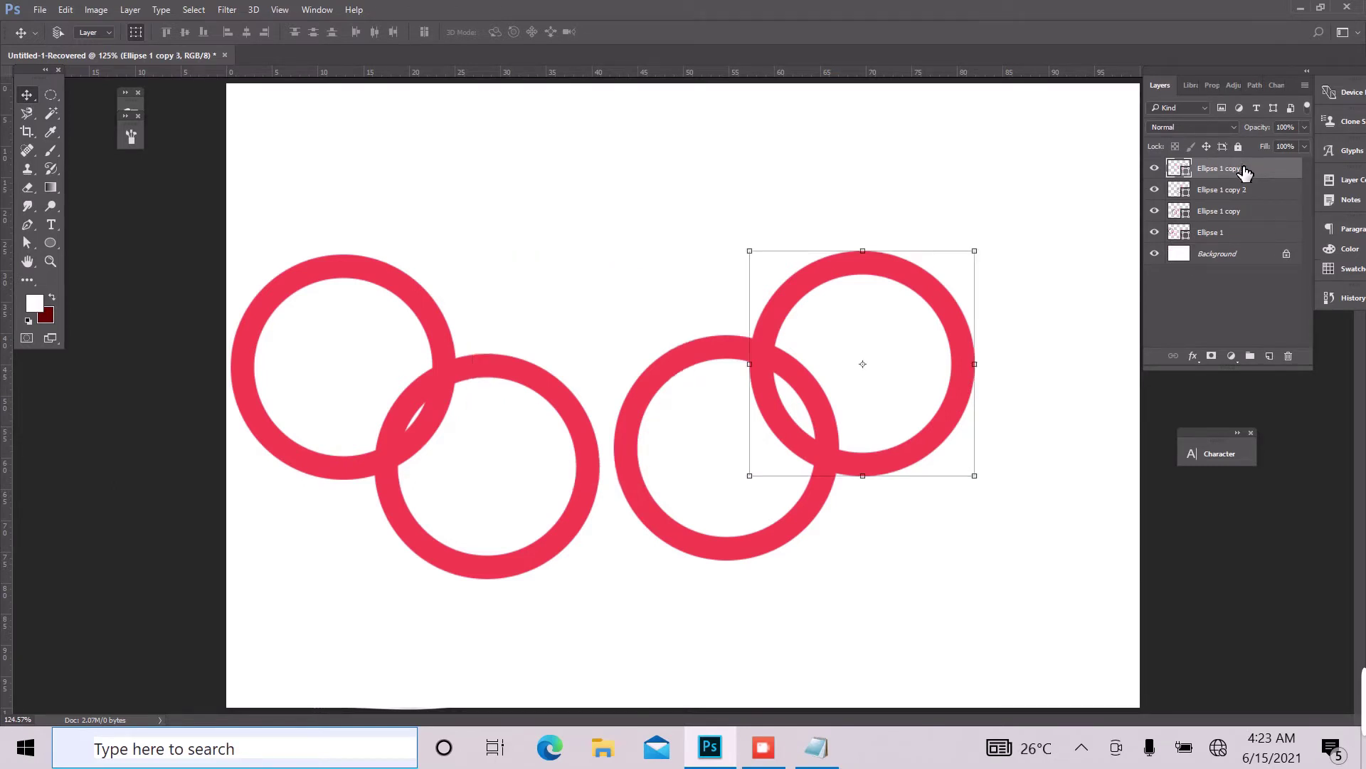
pyautogui.click(64, 9)
pyautogui.click(163, 64)
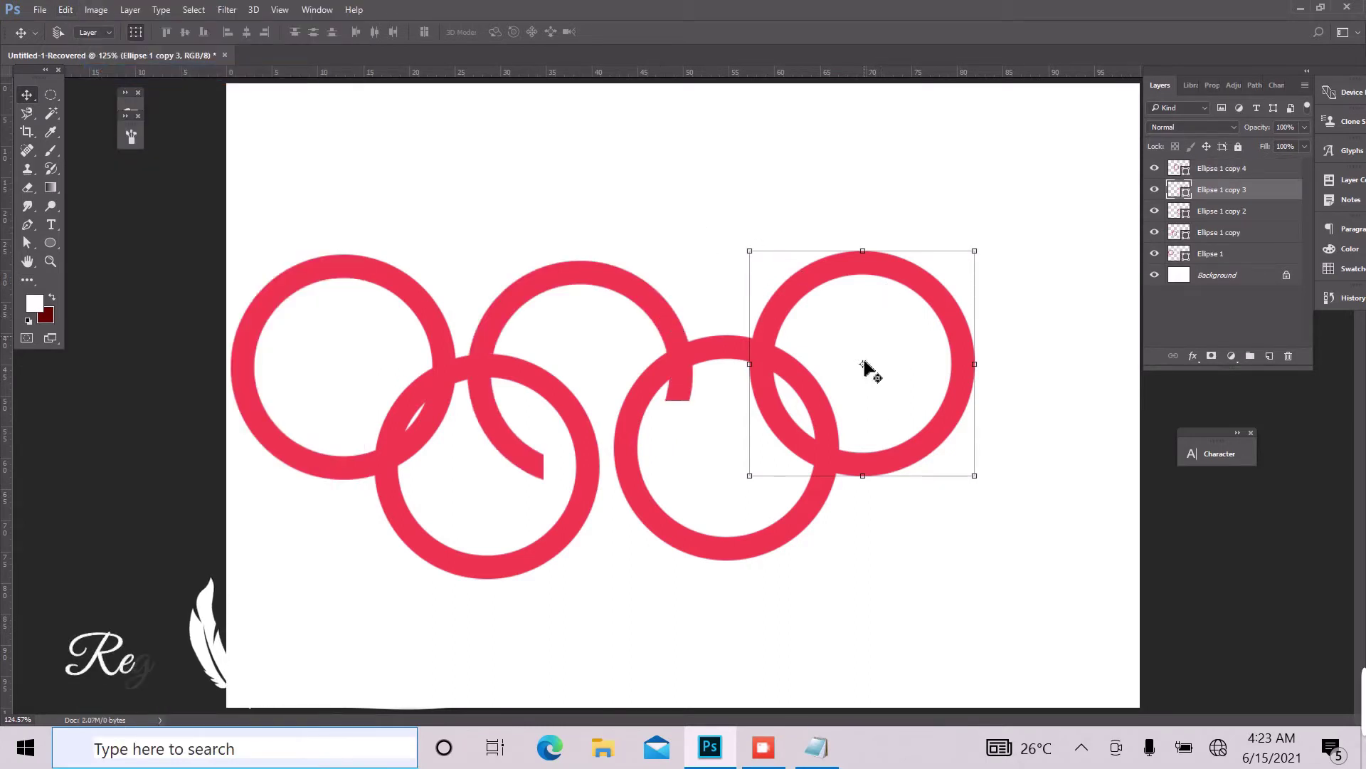
pyautogui.hotkey('ctrl', 'alt', 'z')
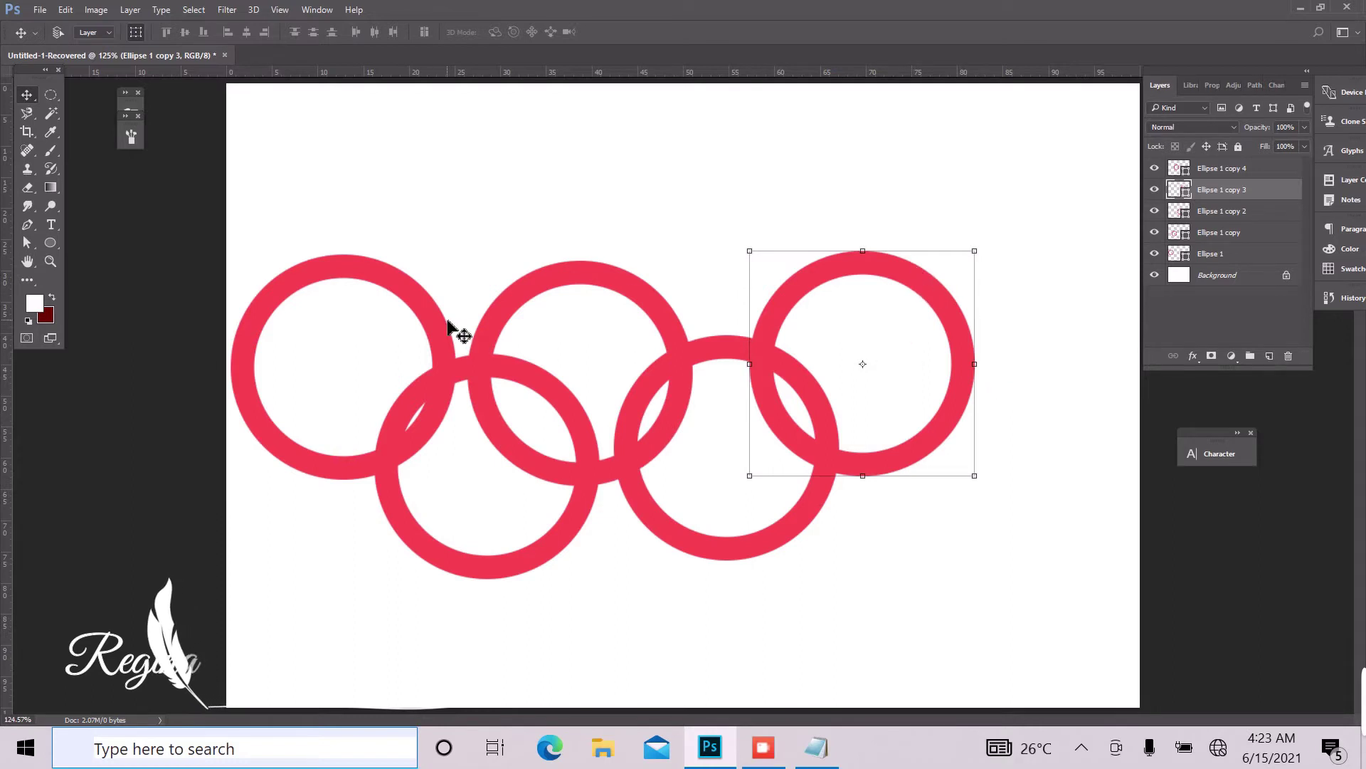
# Select all five Ellipse layers, shift them right and scale them to about 122.8% from the centre.
pyautogui.click(1251, 172)
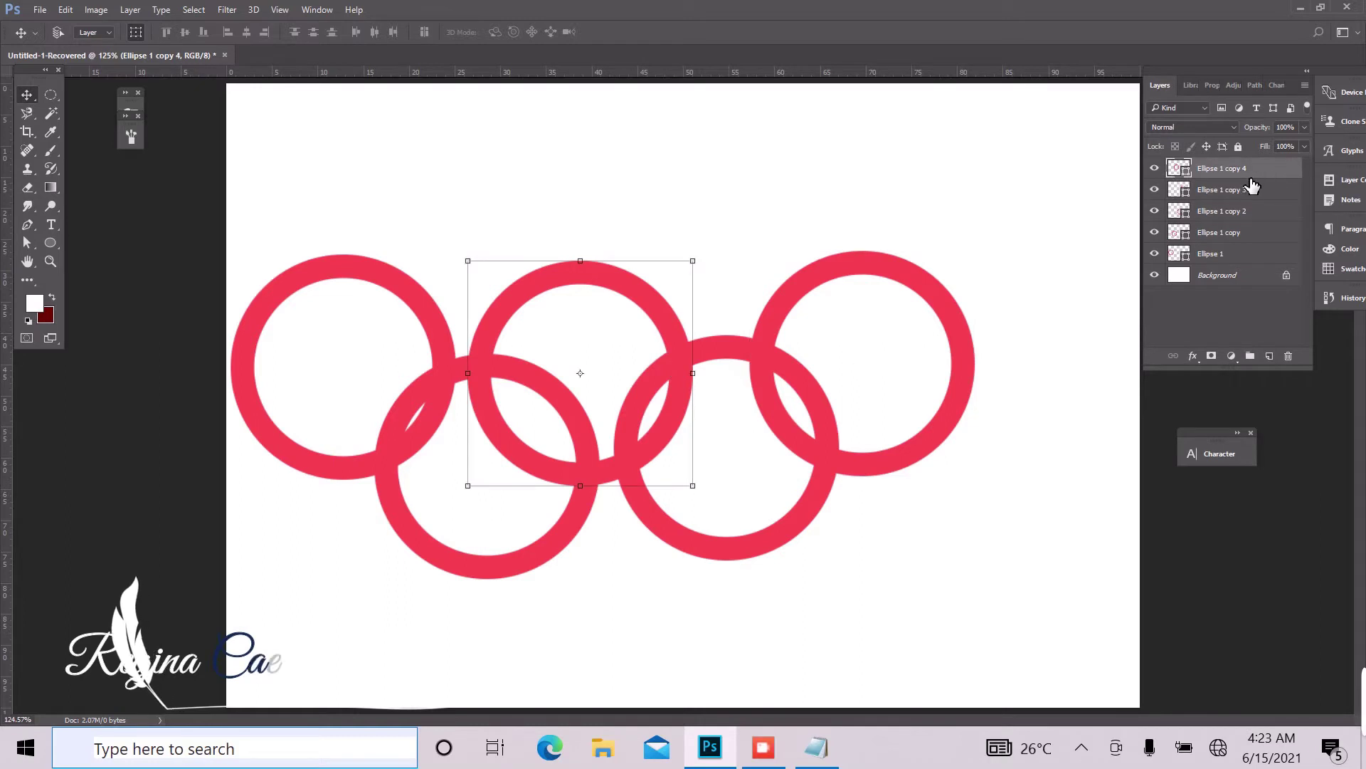
pyautogui.keyDown('shift'); pyautogui.click(1247, 189); pyautogui.keyUp('shift')
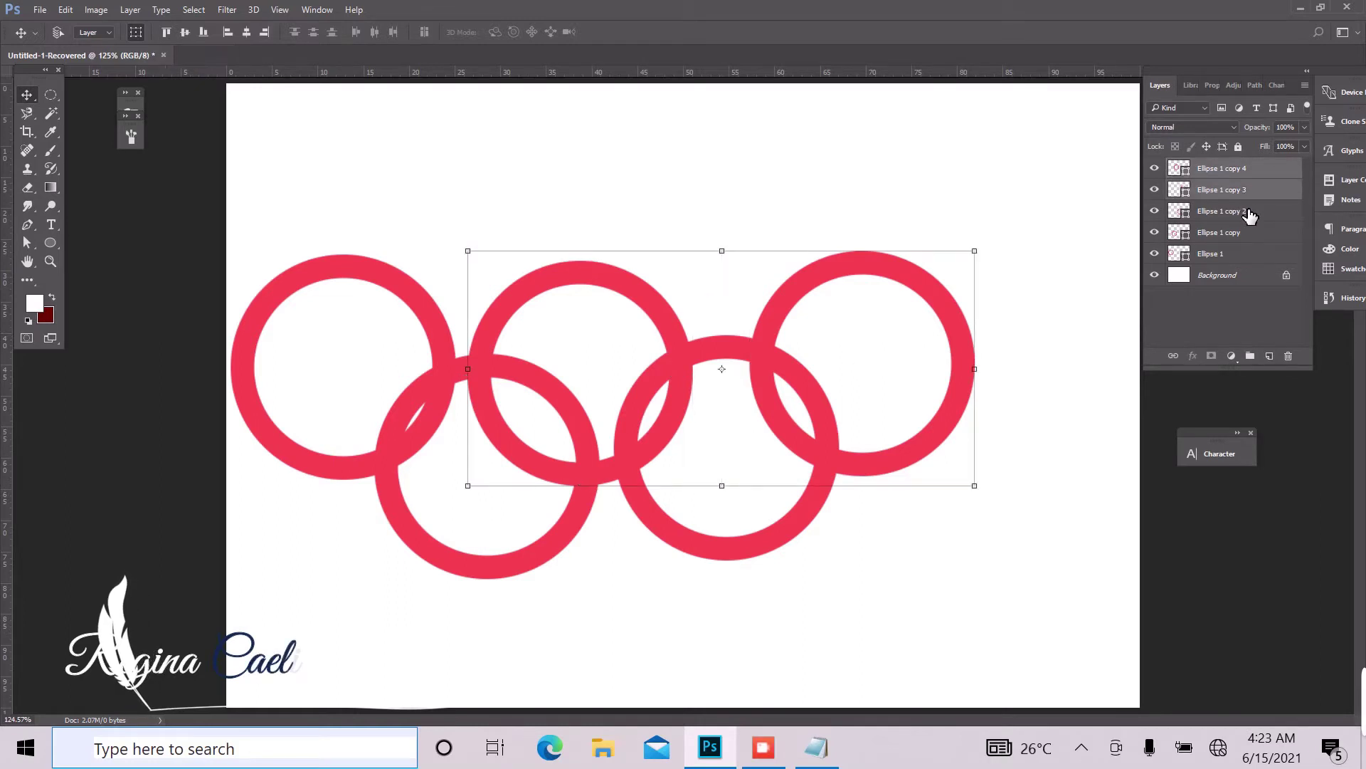
pyautogui.keyDown('shift'); pyautogui.click(1249, 212); pyautogui.keyUp('shift')
pyautogui.keyDown('shift'); pyautogui.click(1246, 234); pyautogui.keyUp('shift')
pyautogui.keyDown('shift'); pyautogui.click(1241, 256); pyautogui.keyUp('shift')
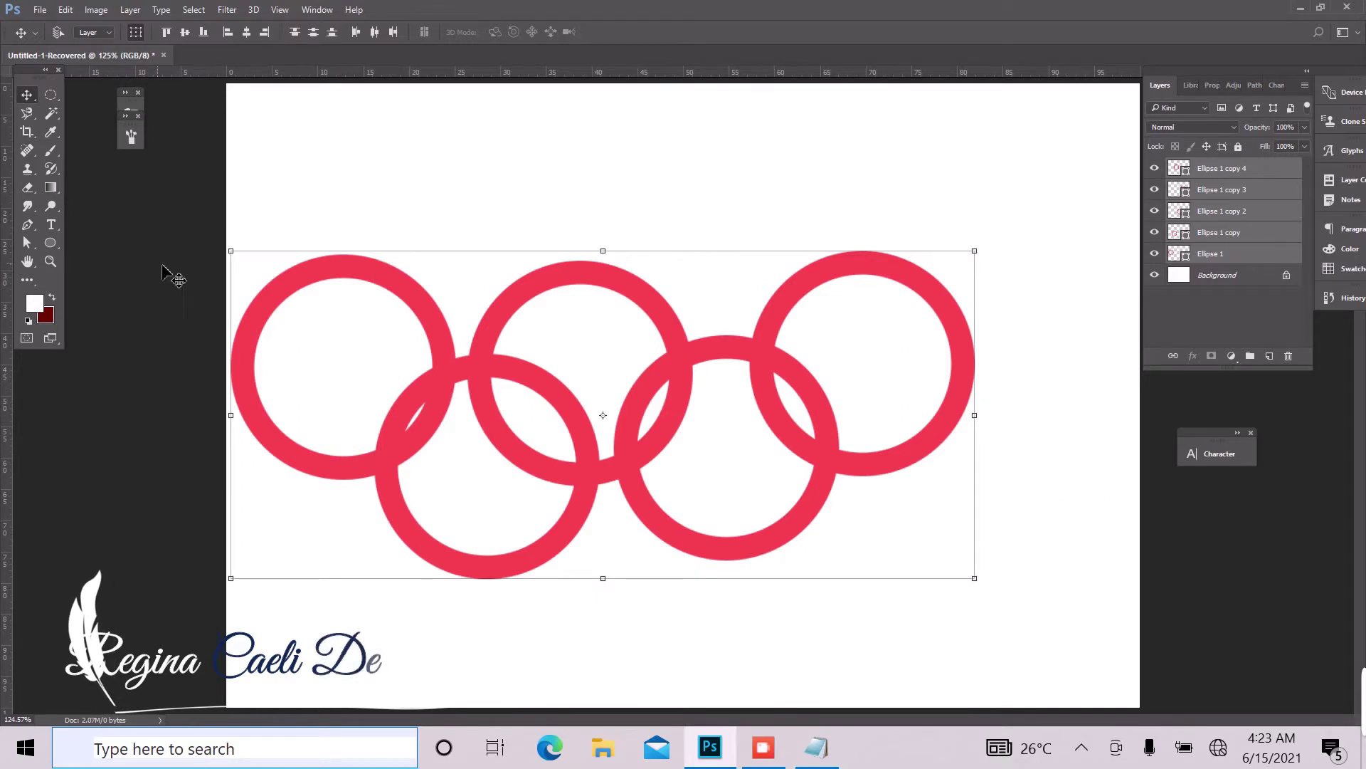
pyautogui.moveTo(558, 290); pyautogui.dragTo(656, 297)
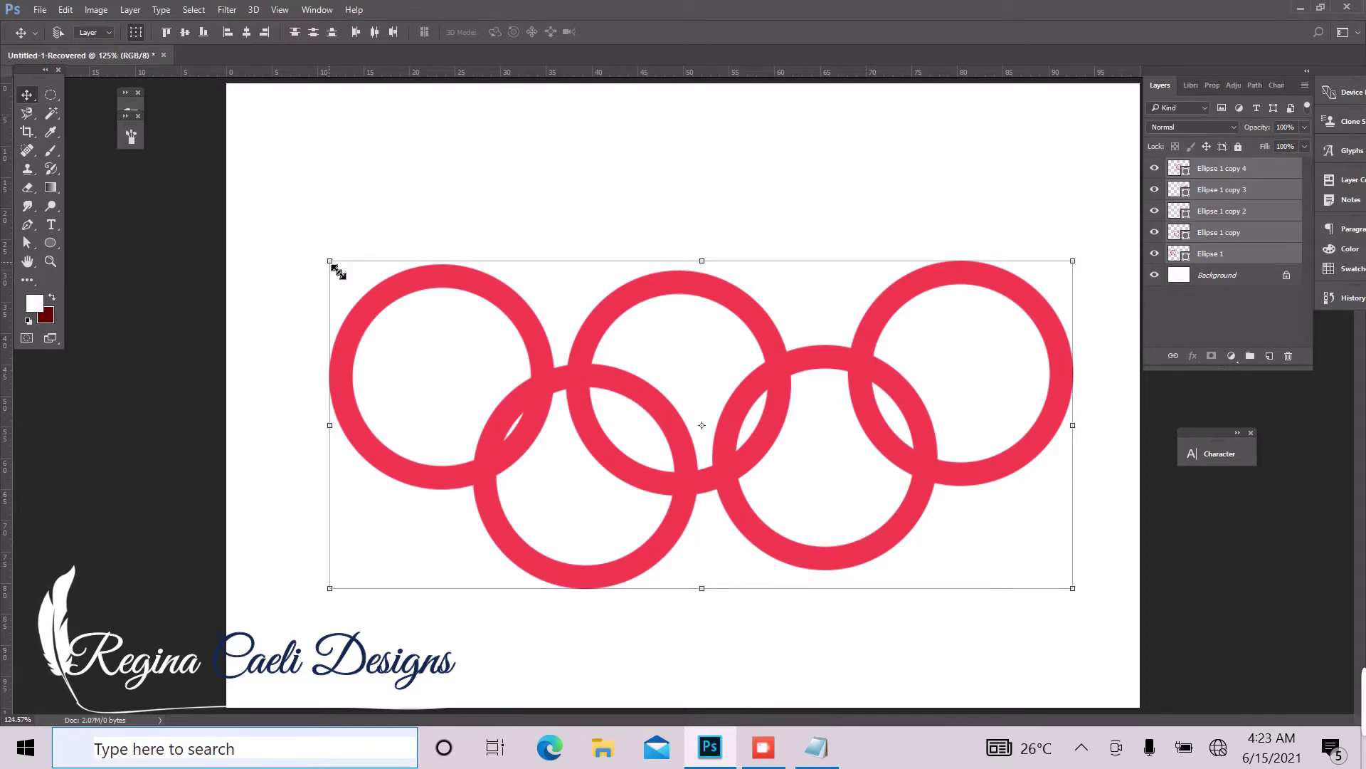
pyautogui.moveTo(338, 272); pyautogui.dragTo(251, 240)
pyautogui.moveTo(543, 375); pyautogui.dragTo(529, 373)
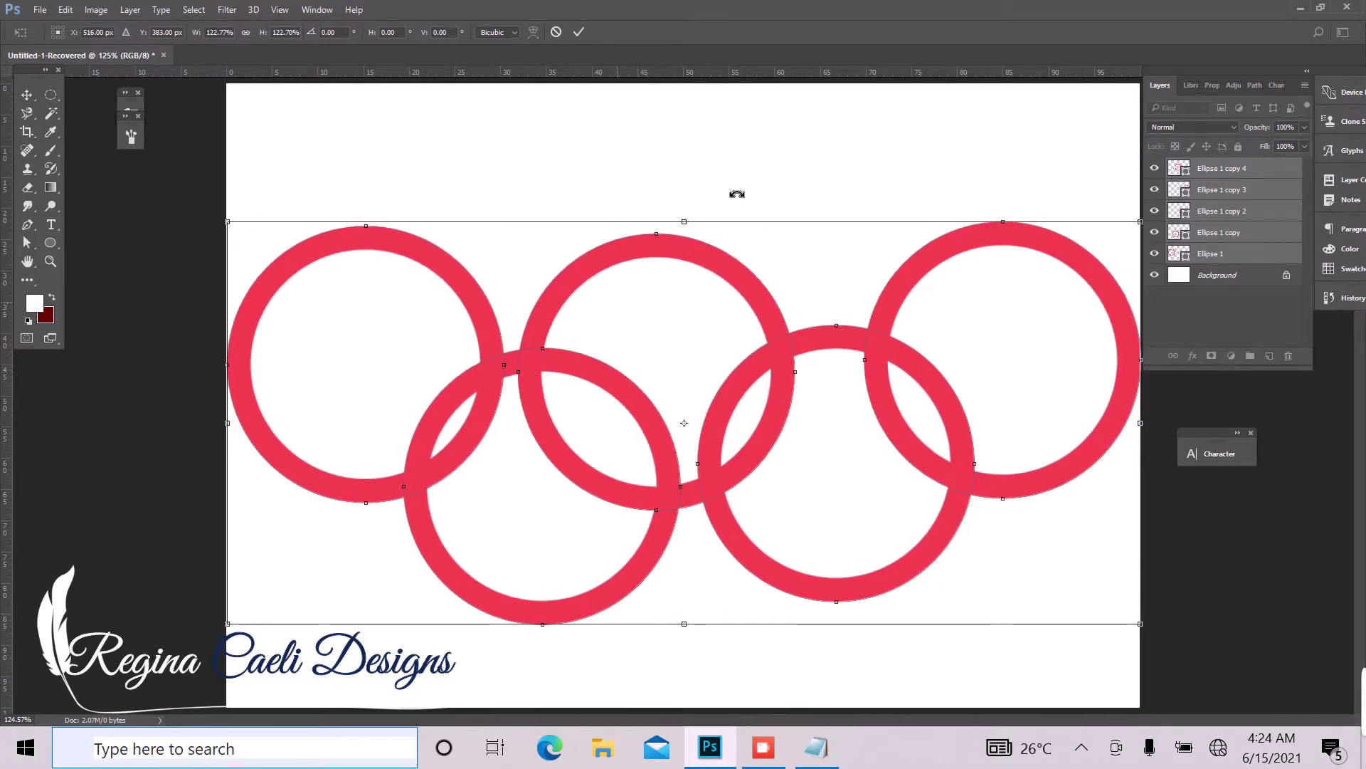
# Confirm the enlargement and add horizontal guides along the top and bottom of the rings.
pyautogui.click(580, 32)
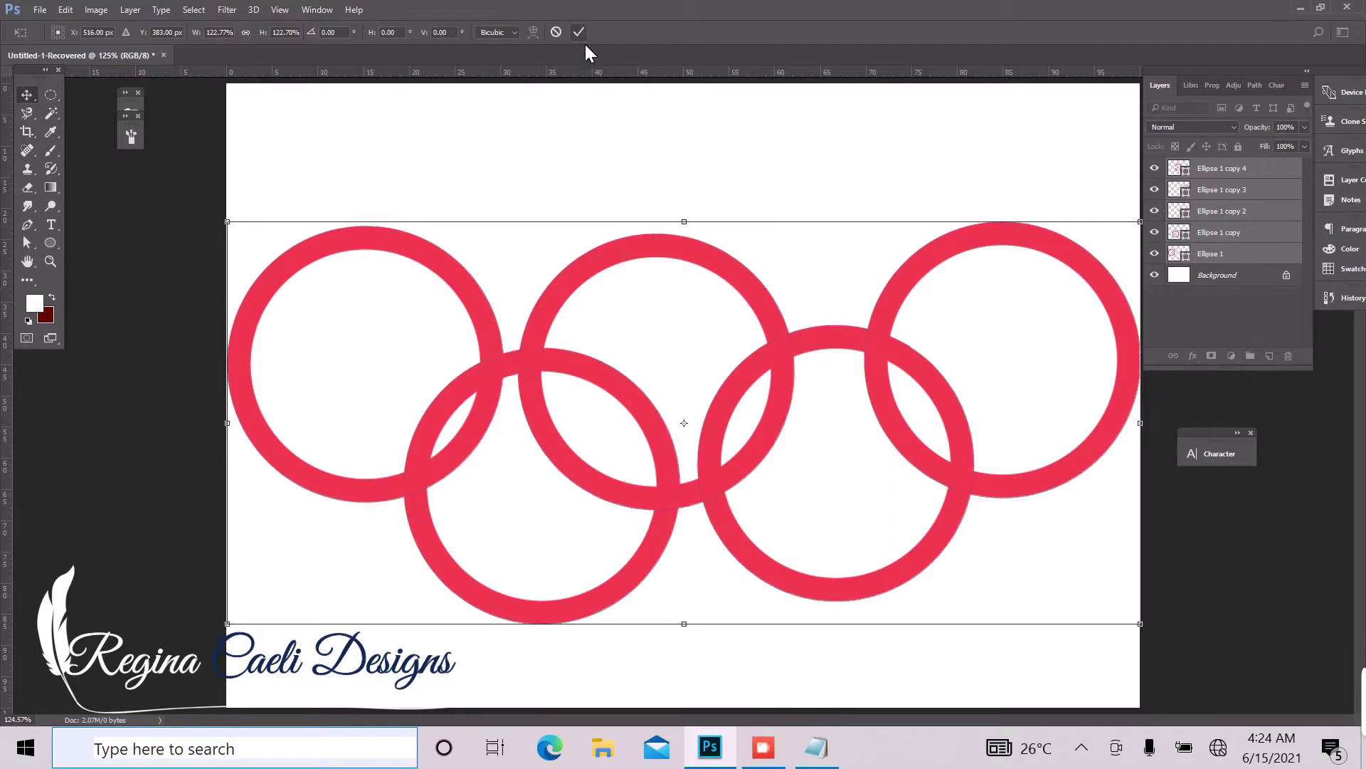
pyautogui.click(1222, 256)
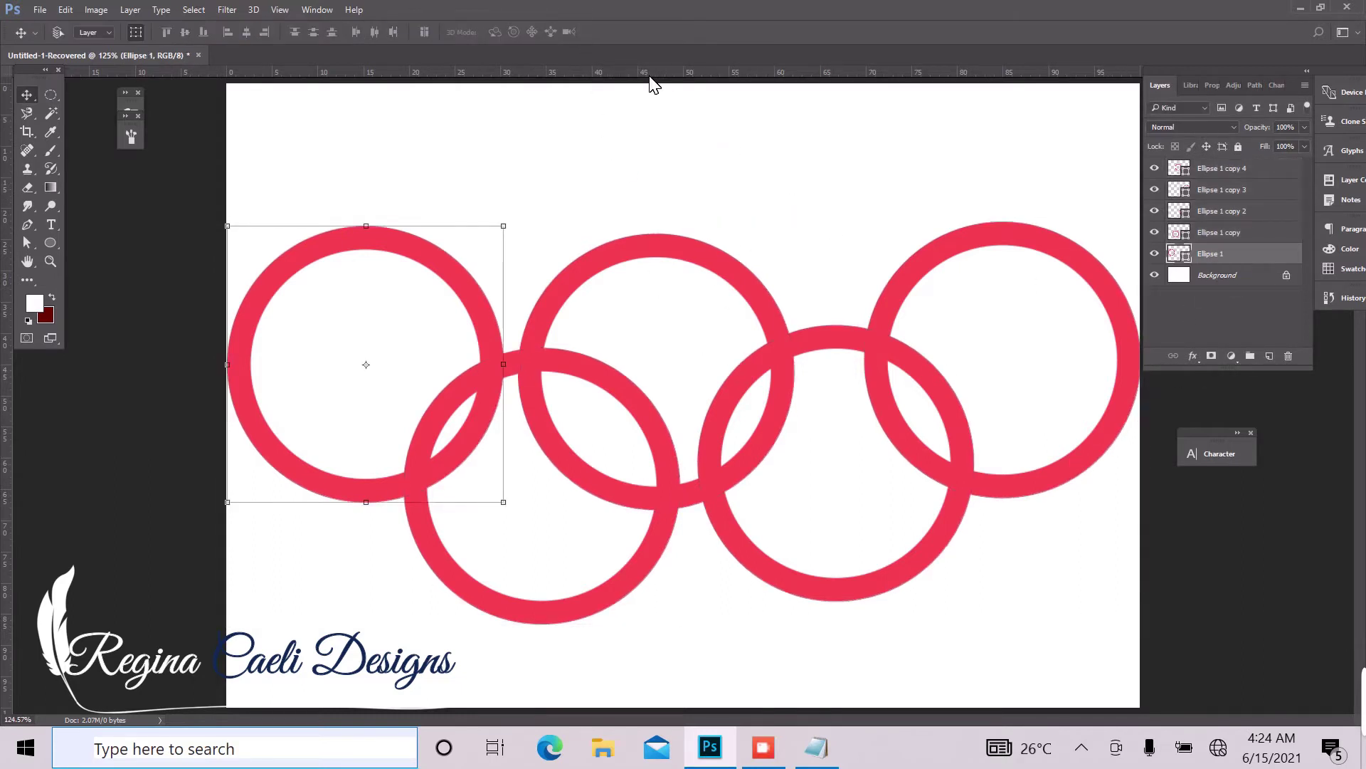
pyautogui.moveTo(649, 77); pyautogui.dragTo(665, 232)
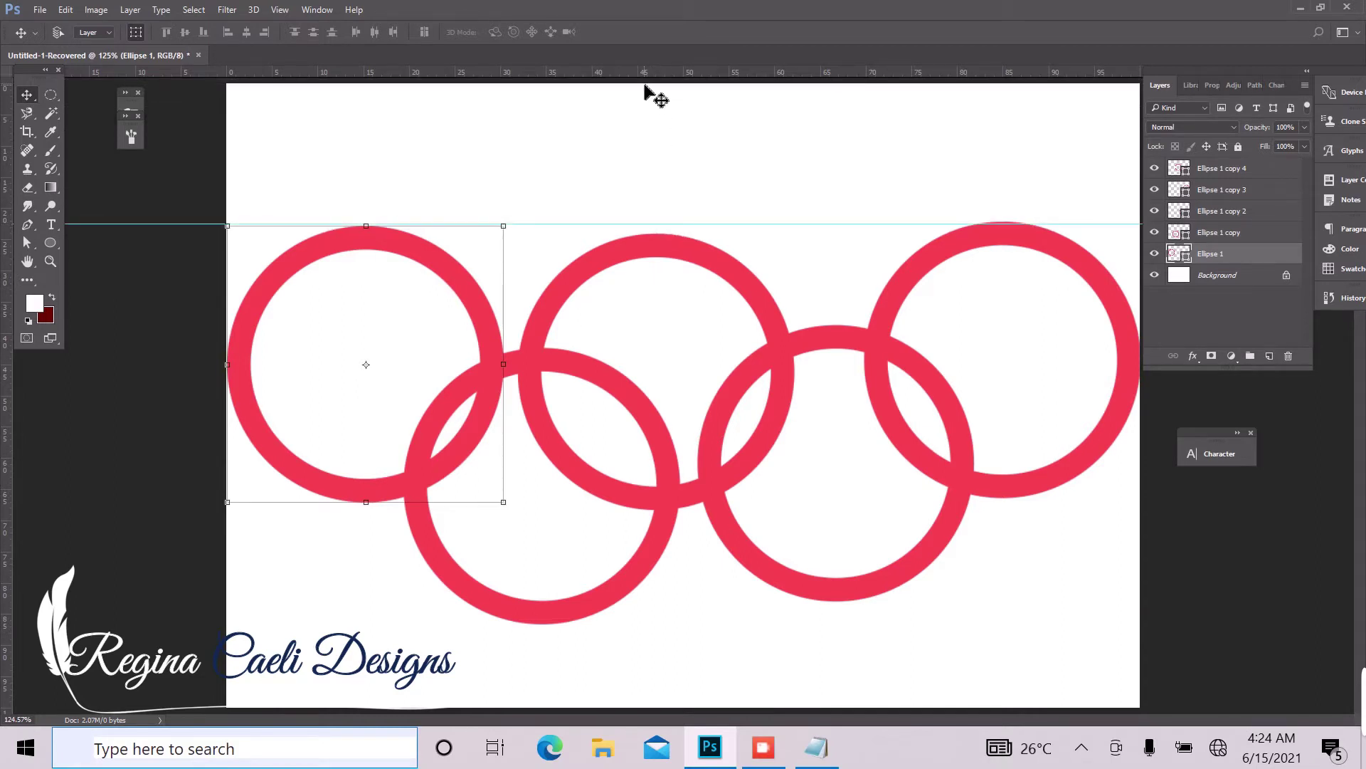
pyautogui.moveTo(667, 83); pyautogui.dragTo(708, 637)
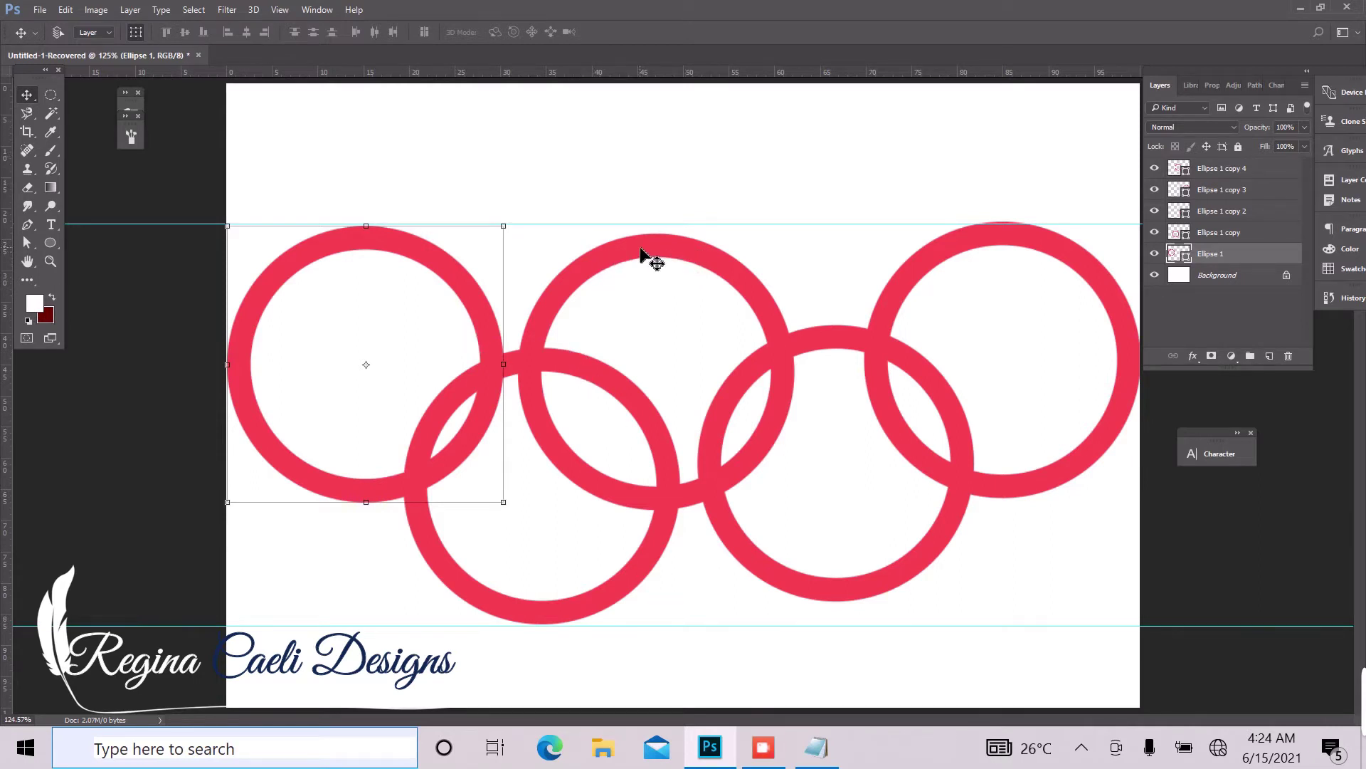
# Move the top-middle ring, Ellipse 1 copy 4, up against the top guide.
pyautogui.click(1235, 233)
pyautogui.click(1239, 211)
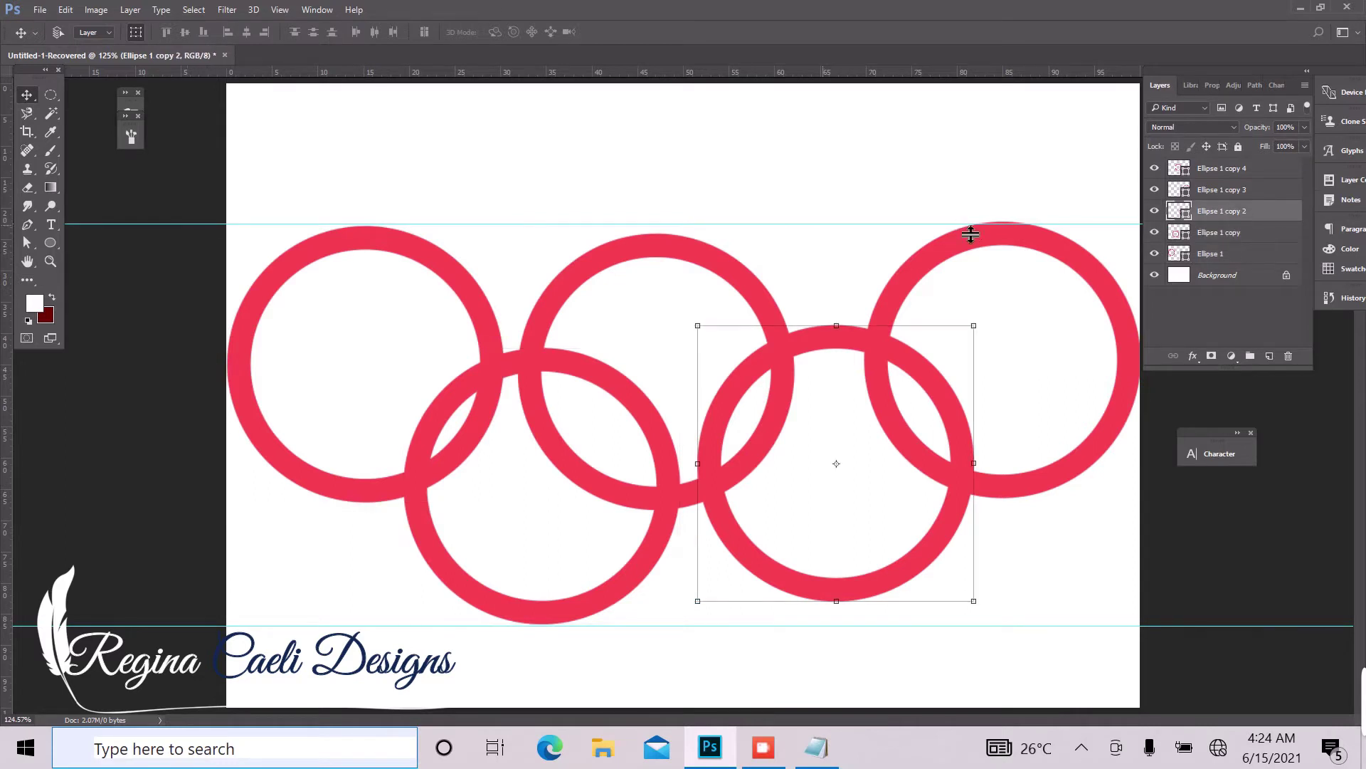
pyautogui.click(1264, 194)
pyautogui.click(1242, 171)
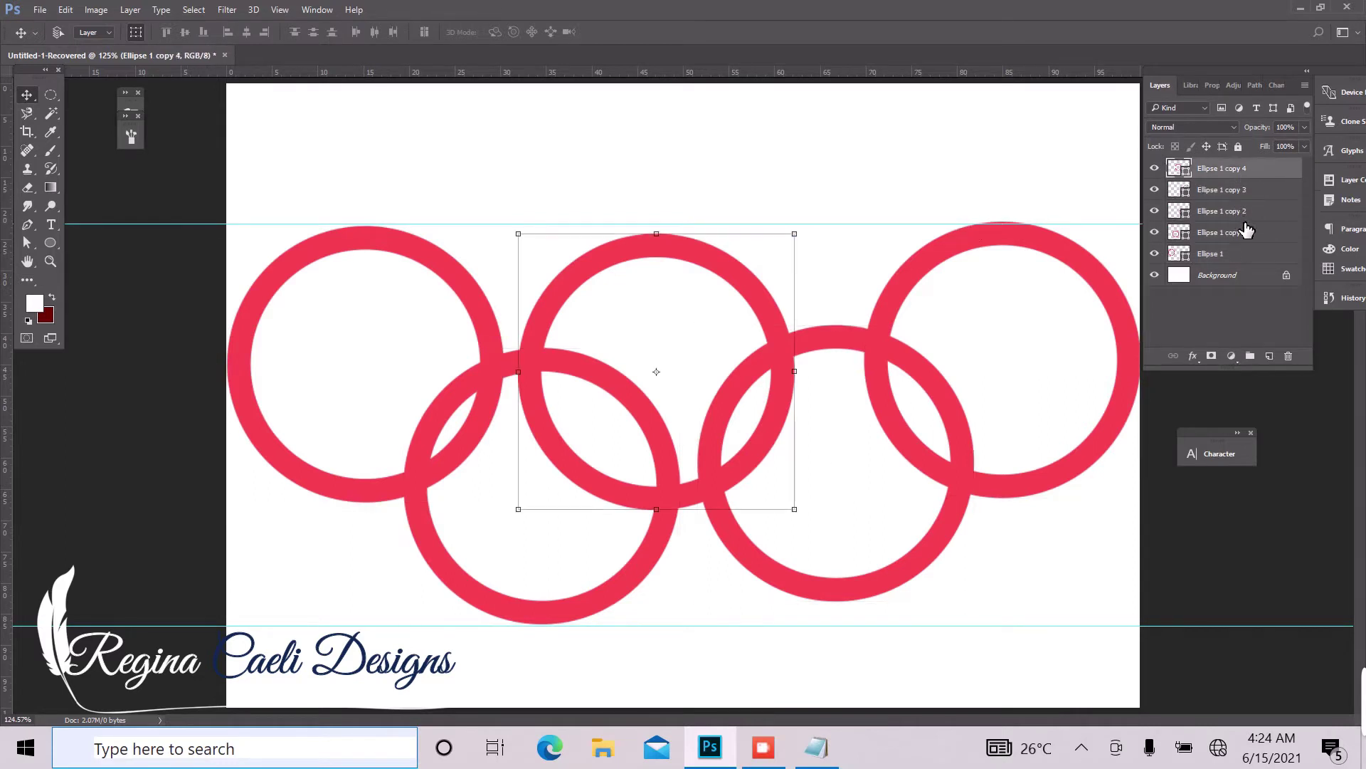
pyautogui.moveTo(686, 254); pyautogui.dragTo(713, 242)
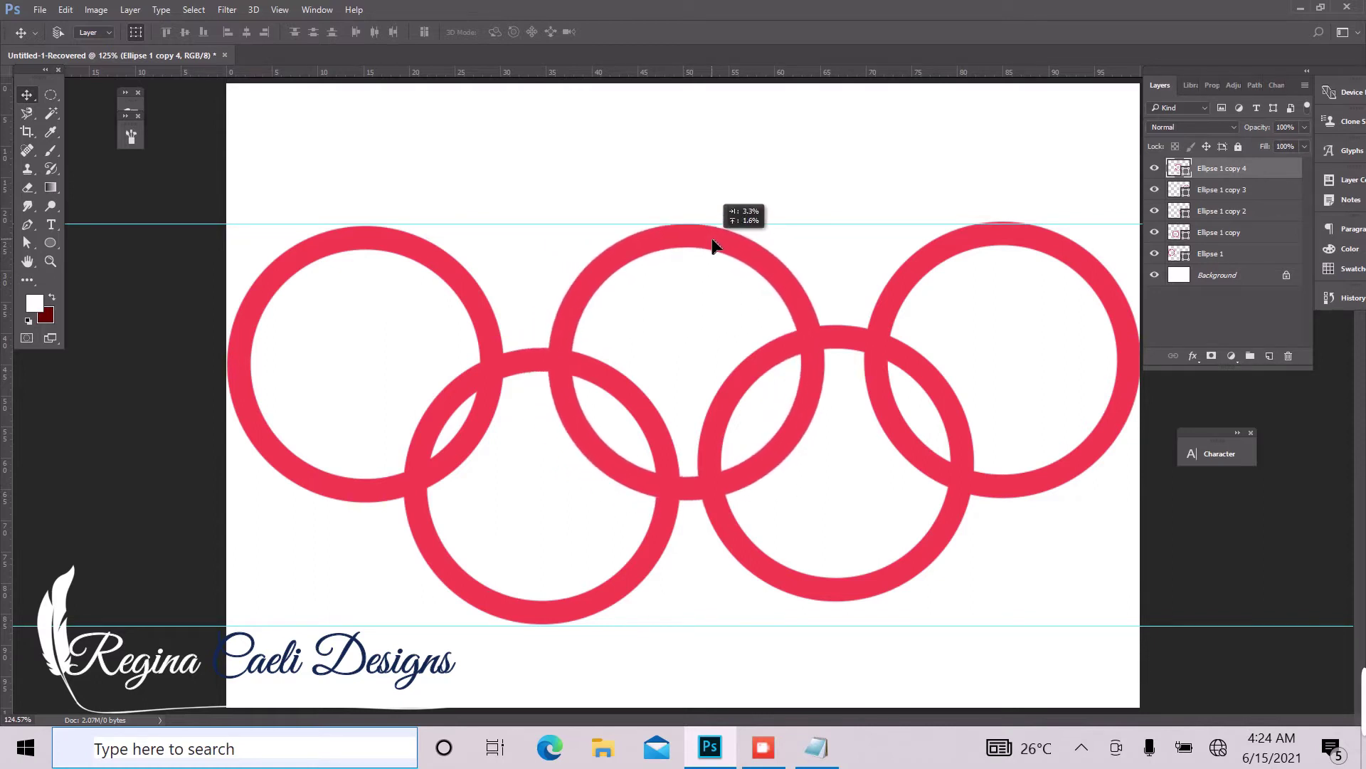
pyautogui.moveTo(714, 245); pyautogui.dragTo(715, 245)
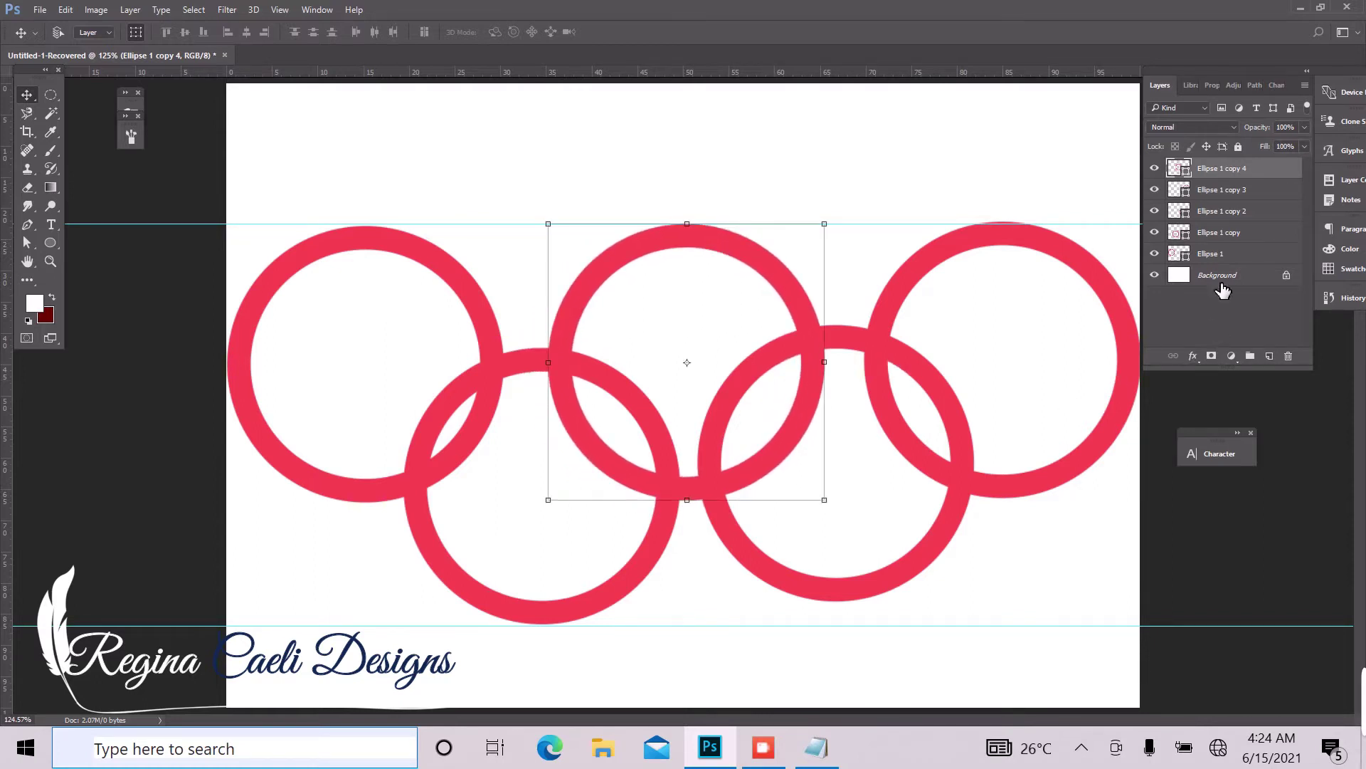
# Move the lower-right ring, Ellipse 1 copy 2, down to the bottom guide.
pyautogui.click(1236, 195)
pyautogui.click(1239, 214)
pyautogui.moveTo(856, 348); pyautogui.dragTo(869, 371)
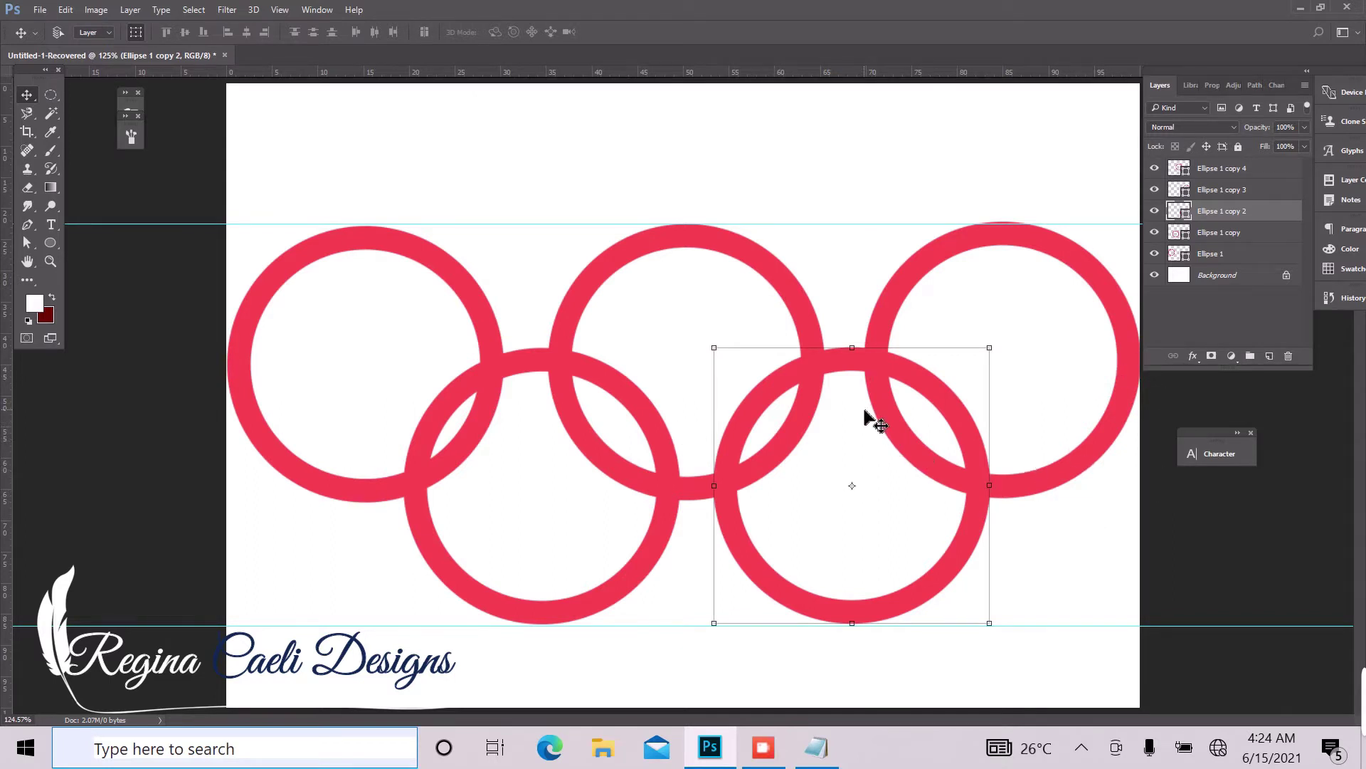
# Open the Stroke Color Picker for Ellipse 1, showing its current colour ff3366.
pyautogui.click(1250, 255)
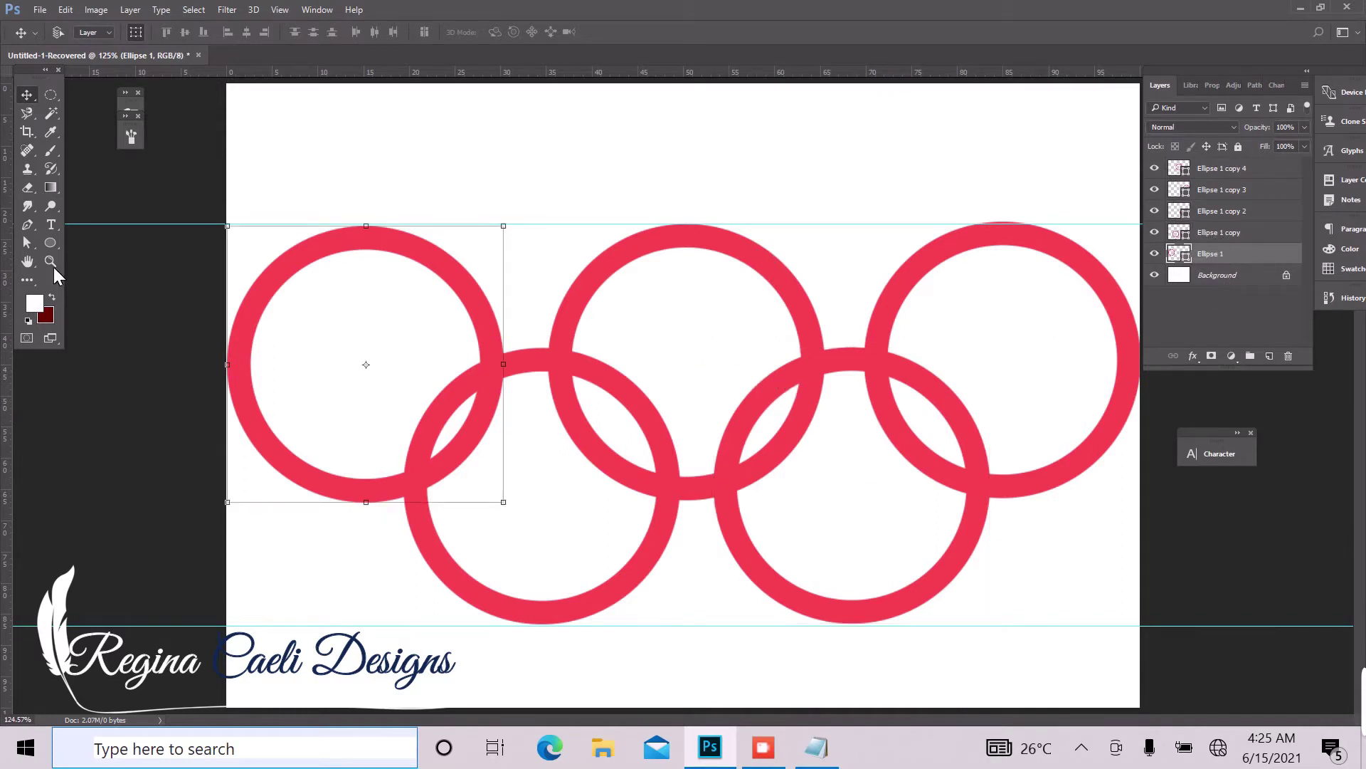
pyautogui.click(50, 243)
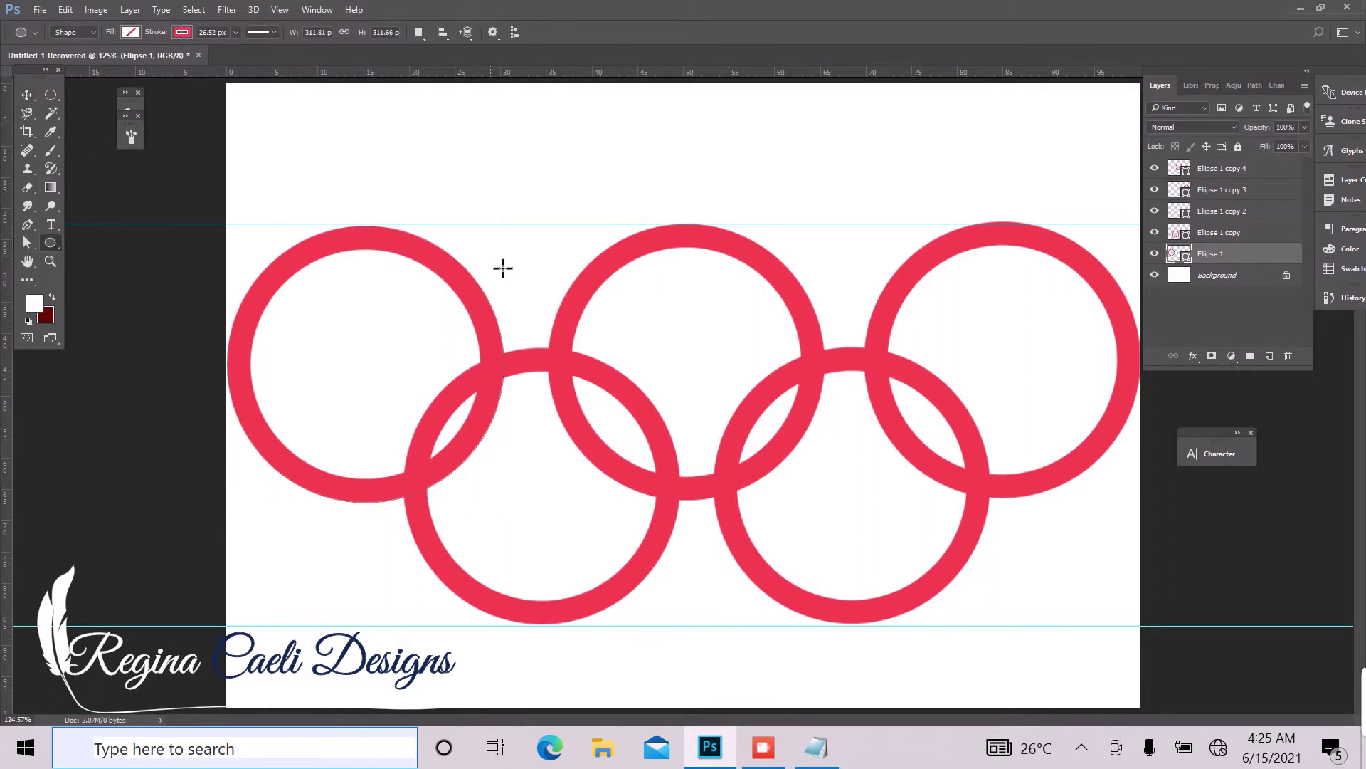
pyautogui.click(128, 33)
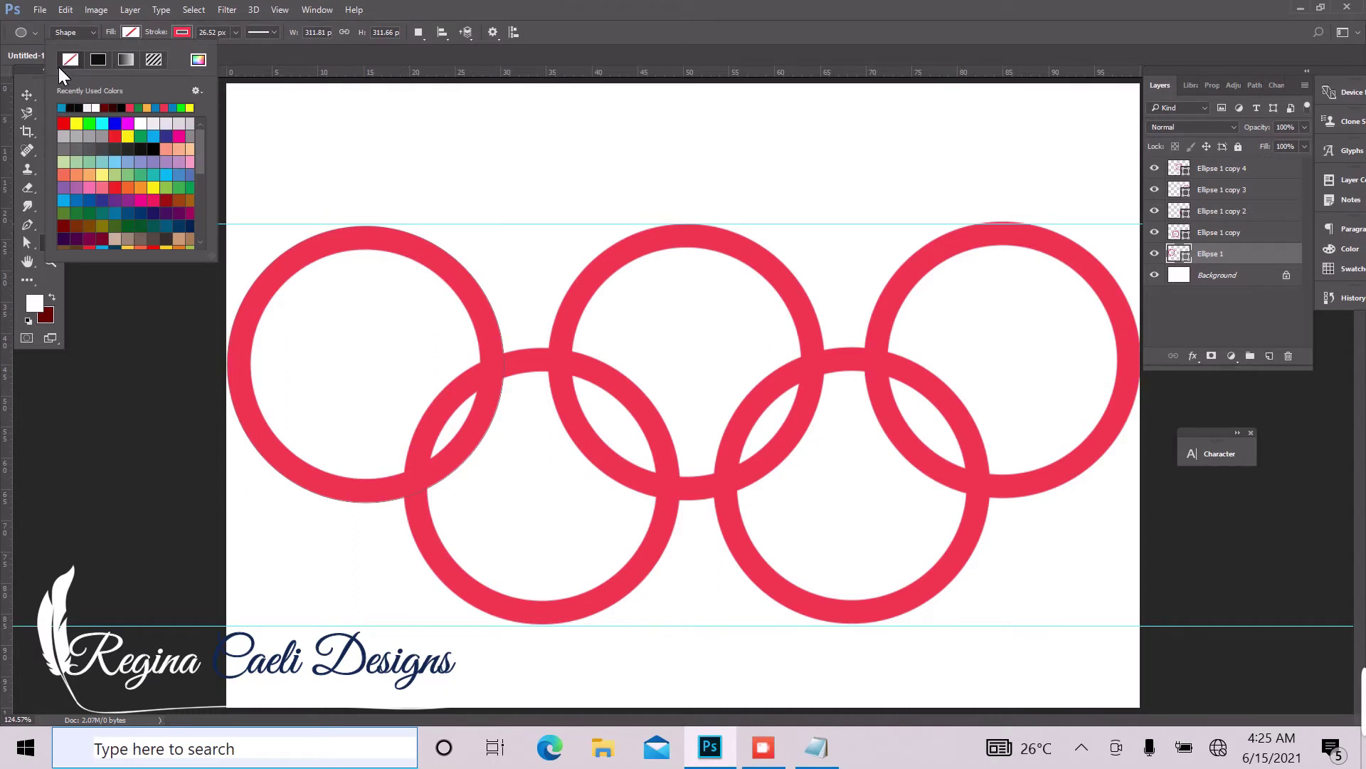
pyautogui.click(185, 37)
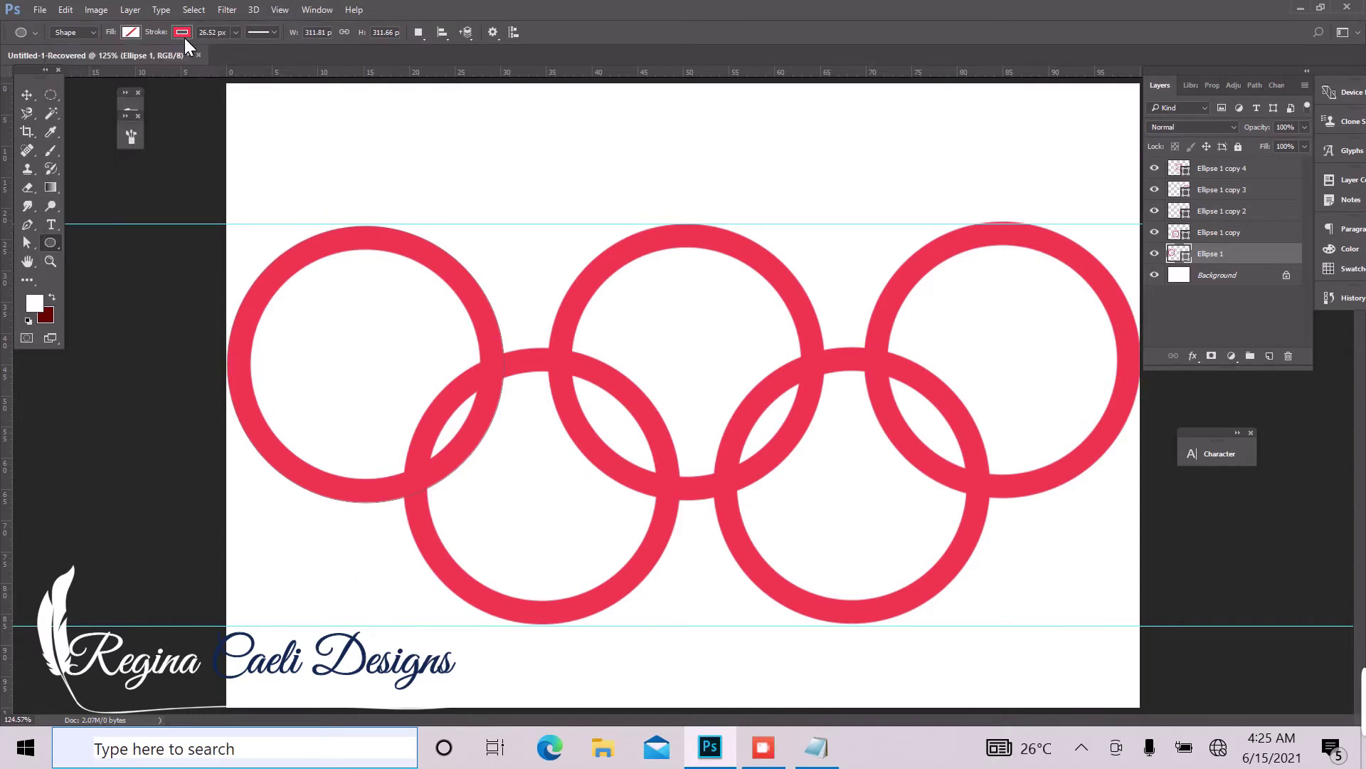
pyautogui.click(182, 33)
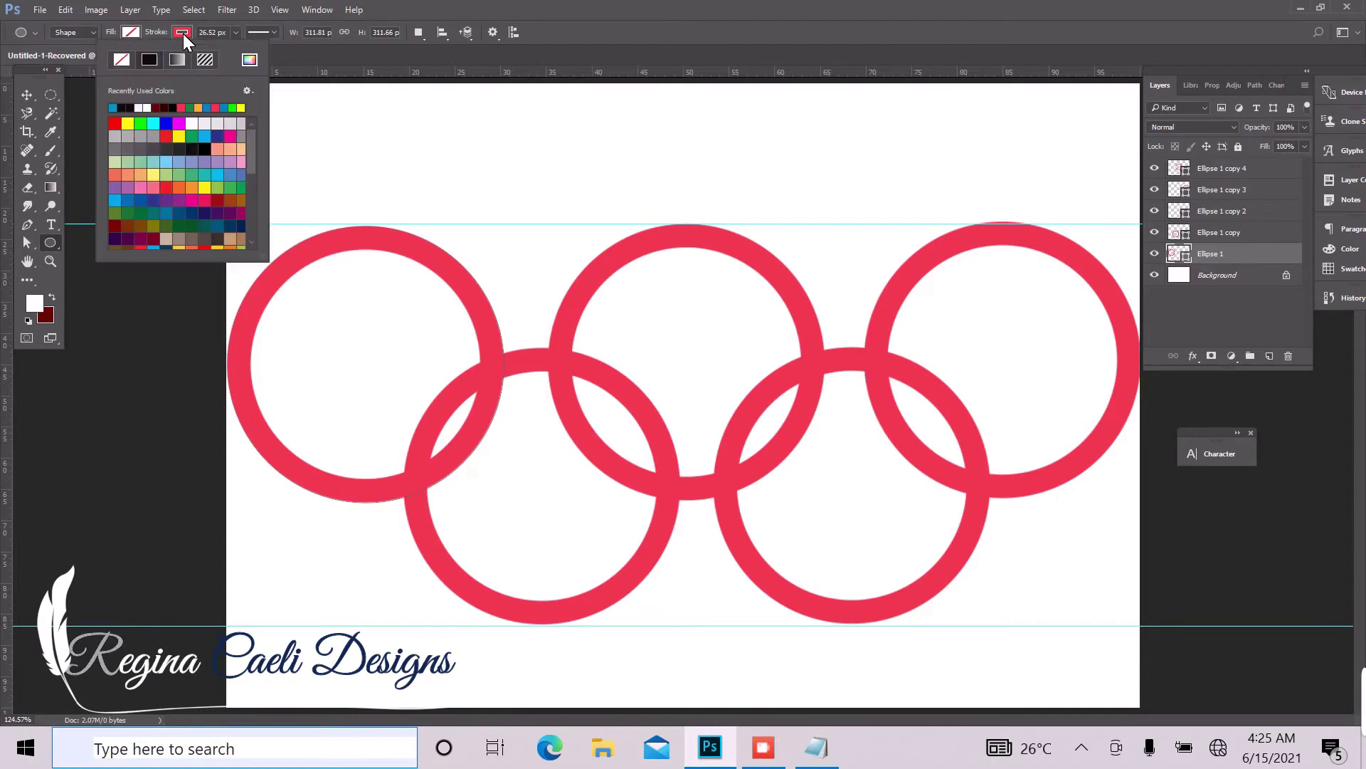
pyautogui.click(249, 60)
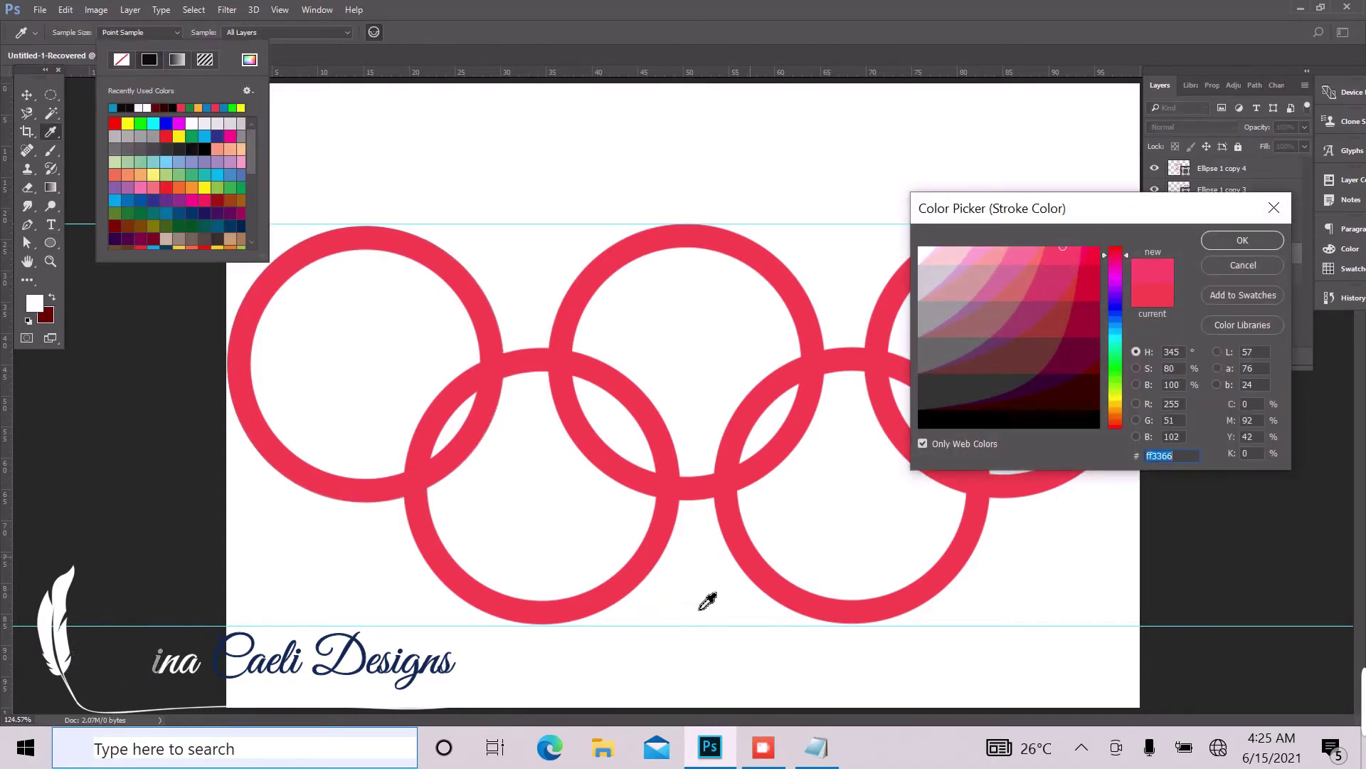
# Copy 0885c2 from the Notepad list and make the top-left ring's stroke blue.
pyautogui.click(816, 747)
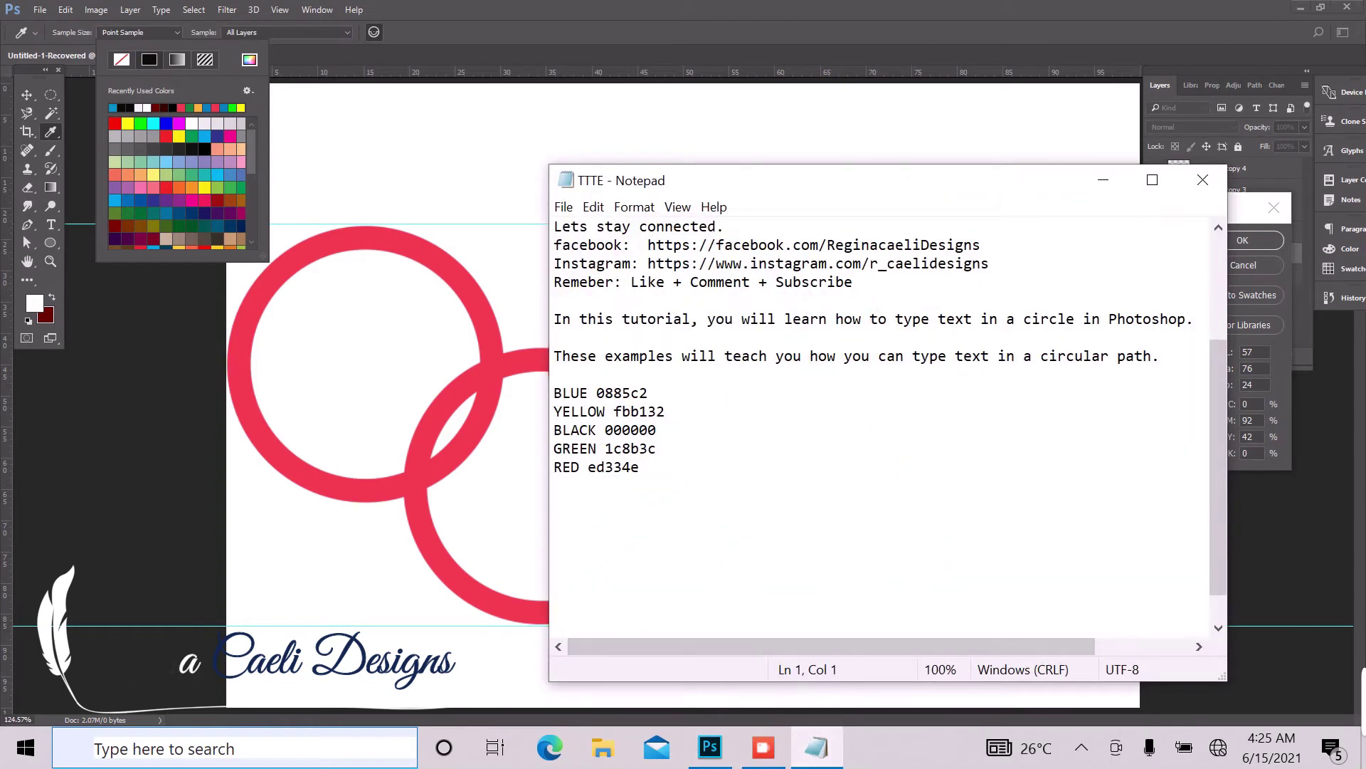
pyautogui.moveTo(648, 393); pyautogui.dragTo(613, 393)
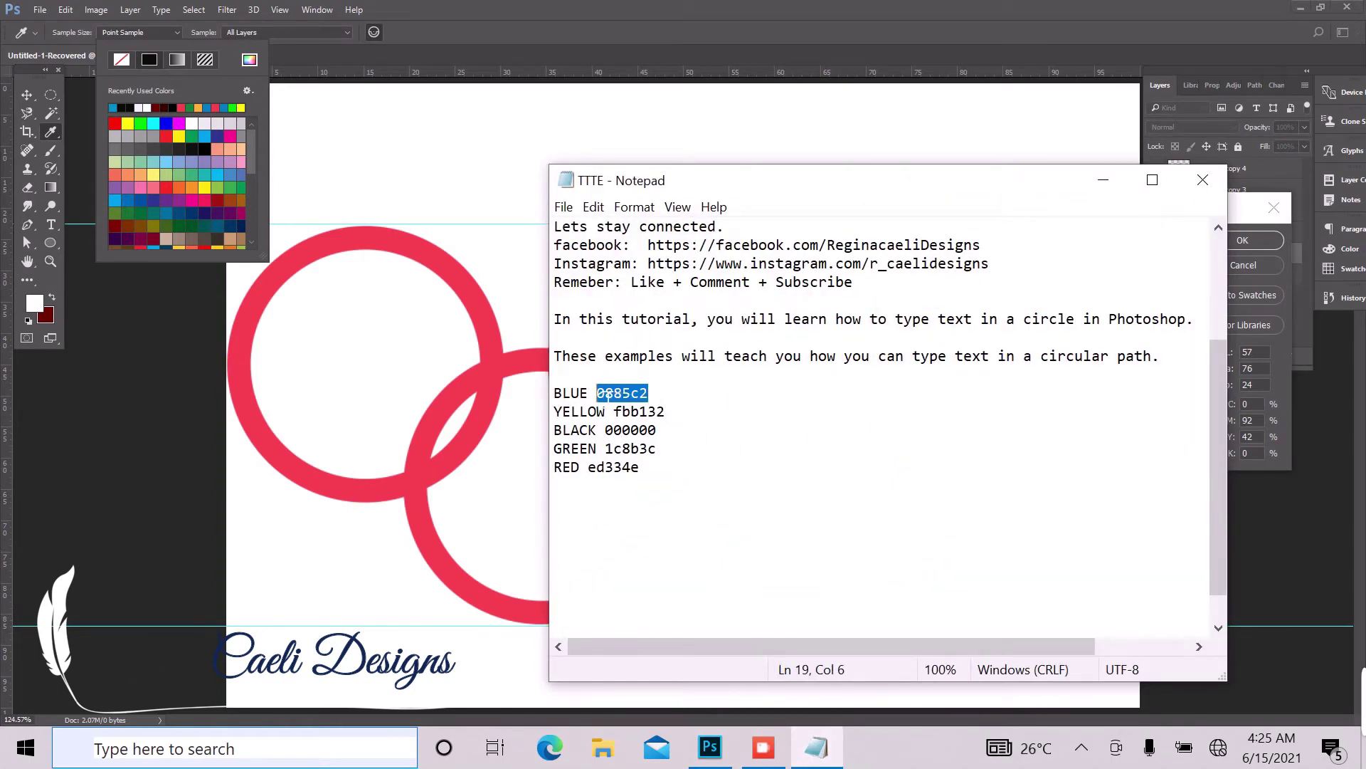
pyautogui.rightClick(608, 387)
pyautogui.click(446, 448)
pyautogui.click(1103, 179)
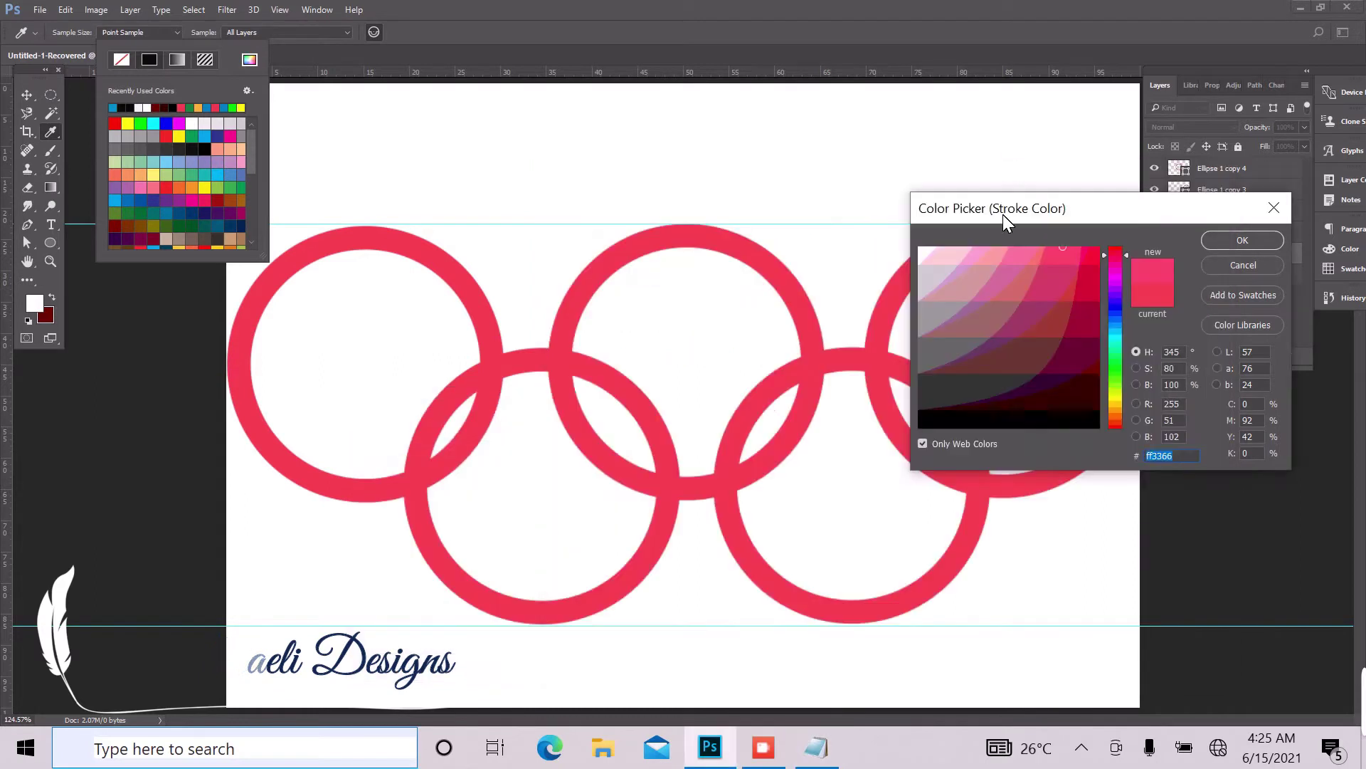
pyautogui.rightClick(1164, 454)
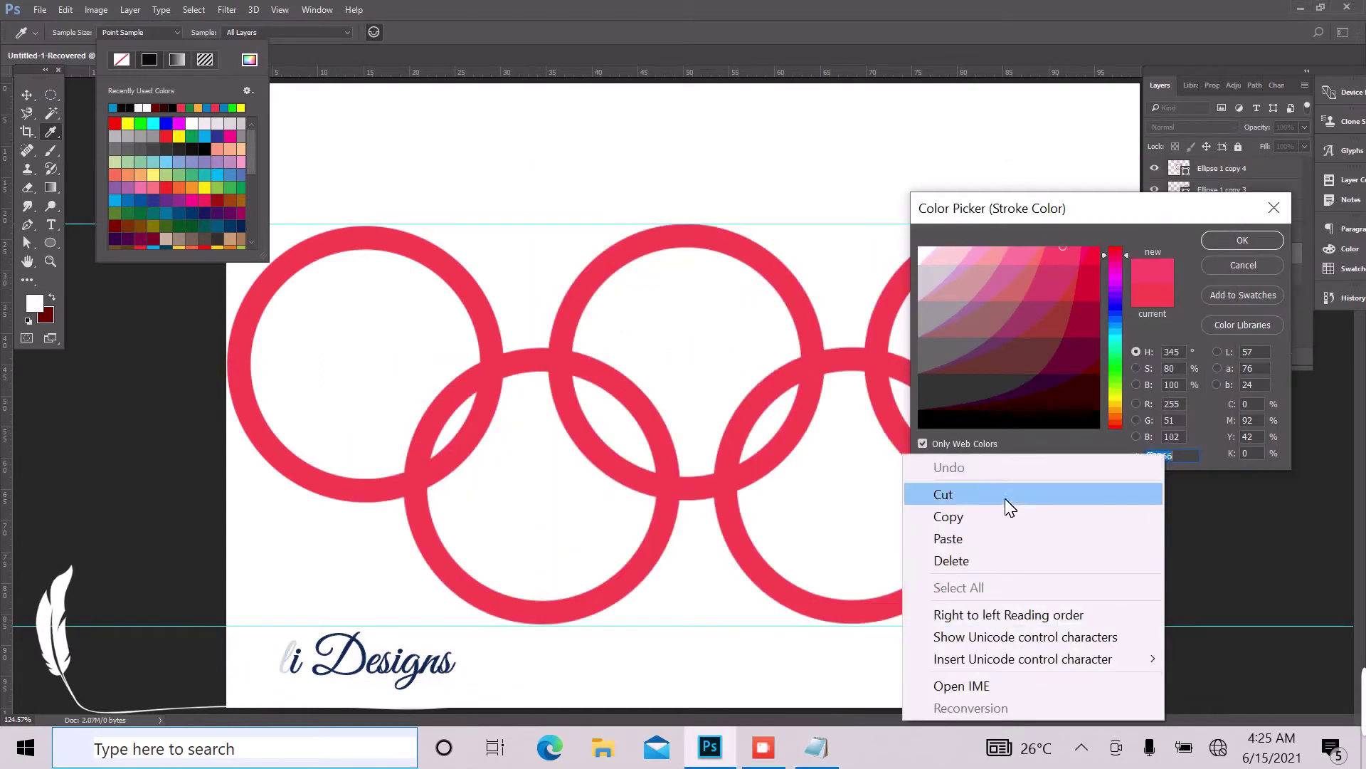
pyautogui.click(1005, 540)
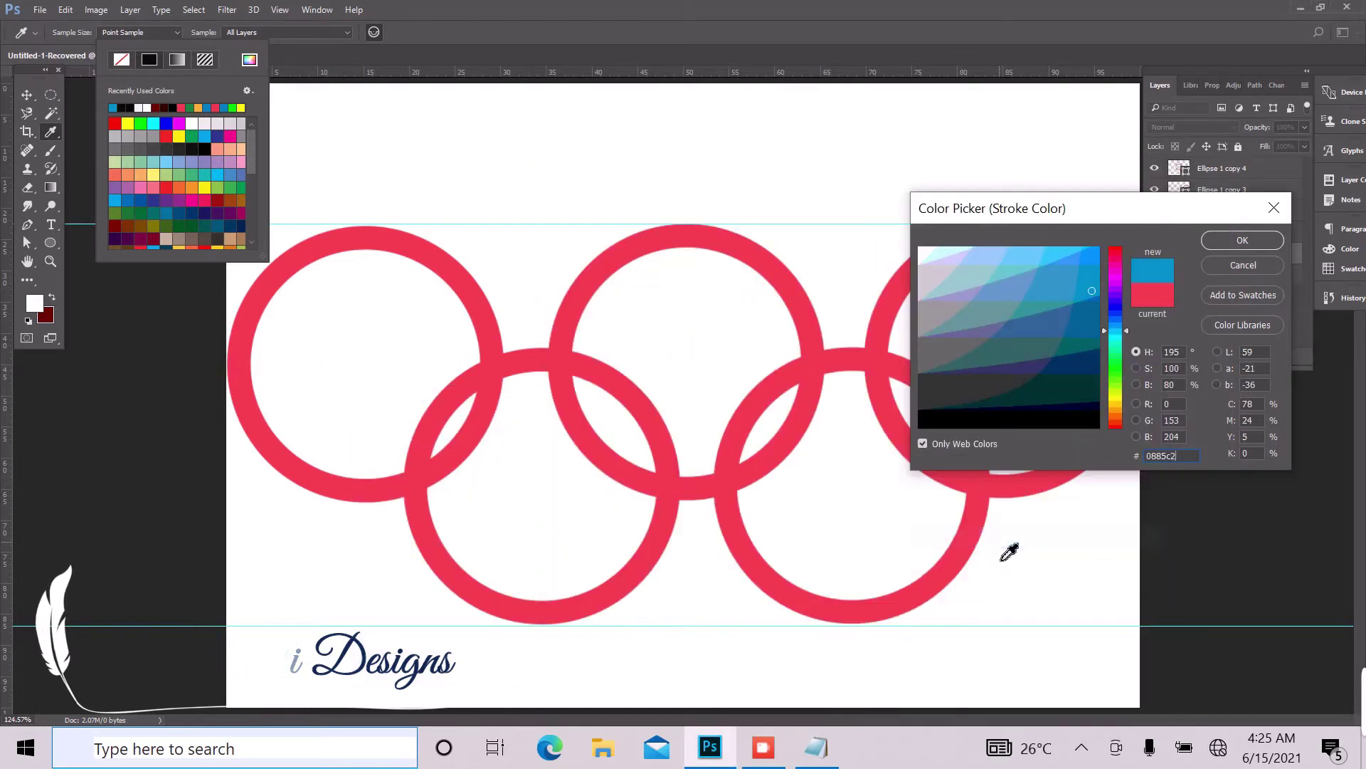
pyautogui.click(1244, 240)
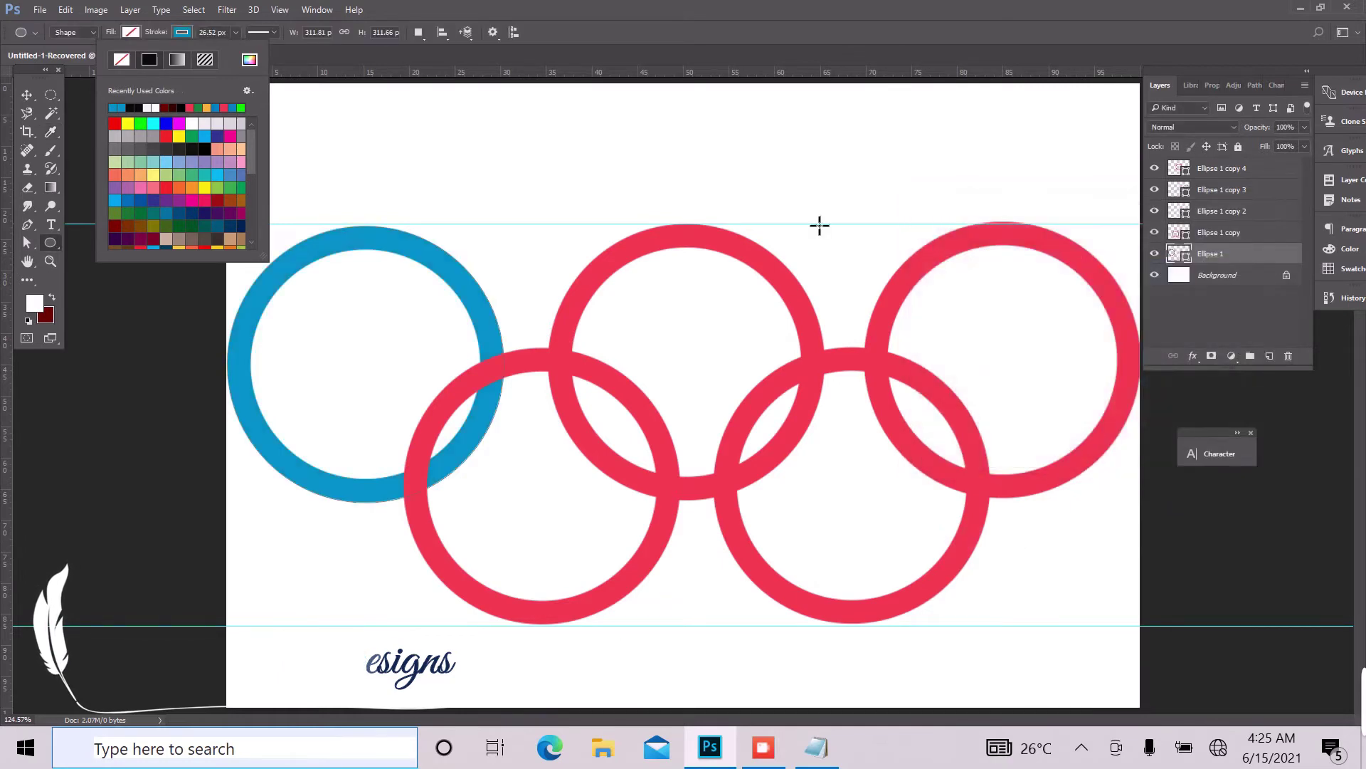
pyautogui.click(1218, 250)
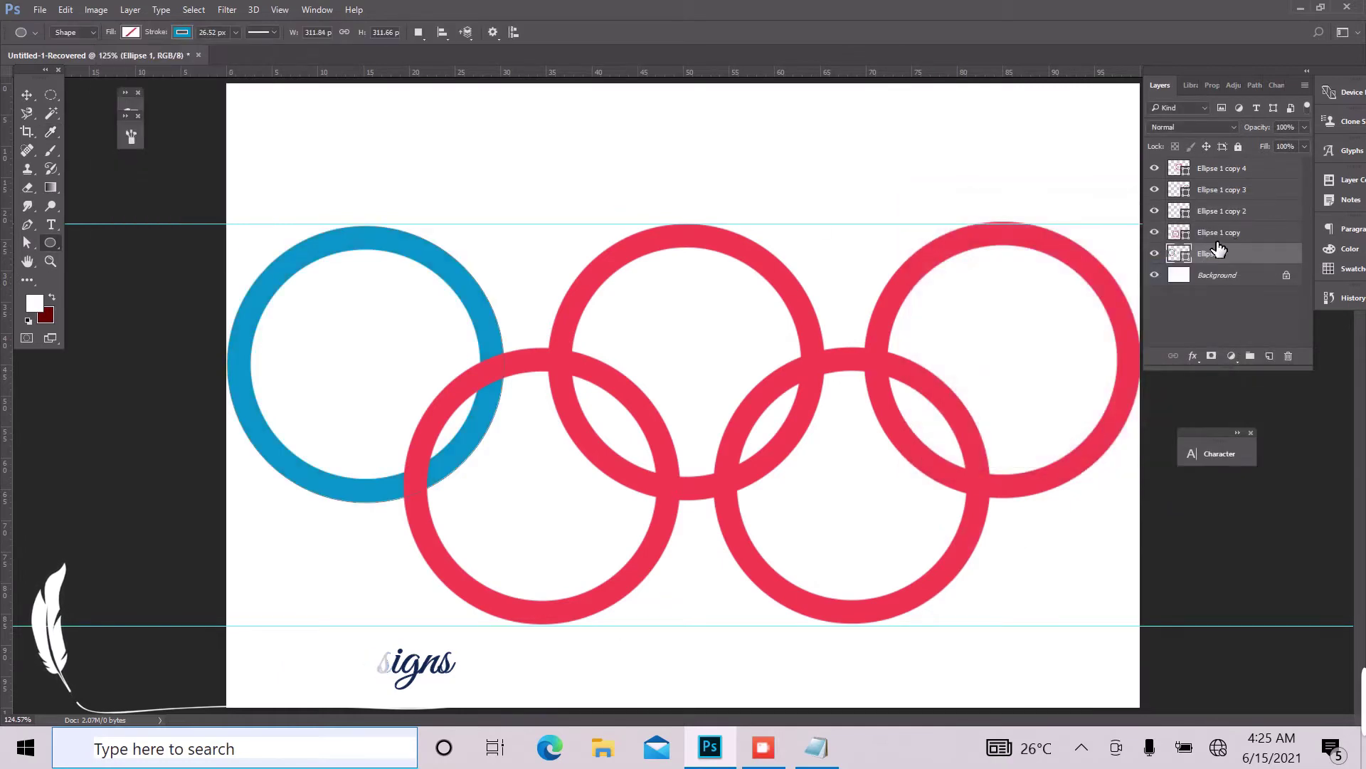
# Select the Ellipse 1 copy layer and copy the yellow code fbb132 from Notepad.
pyautogui.click(1219, 234)
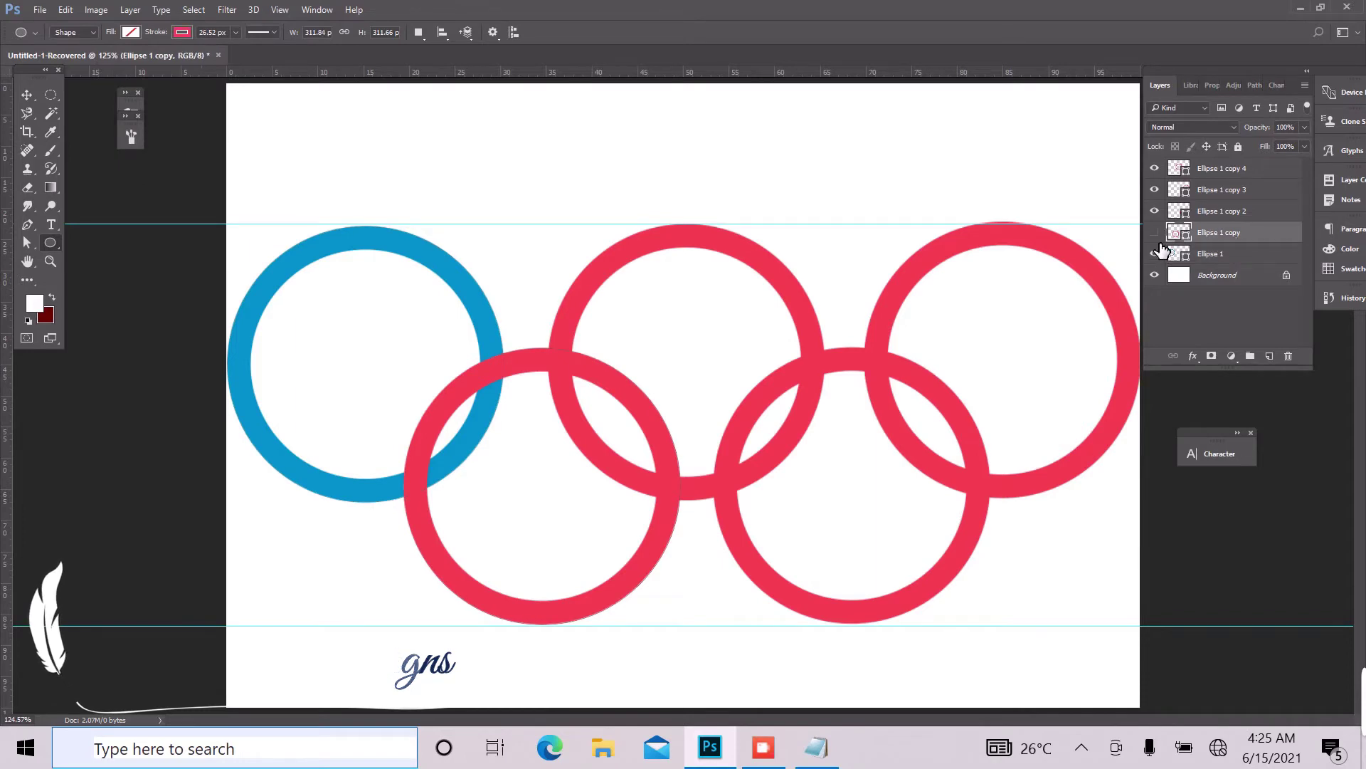
pyautogui.click(1157, 242)
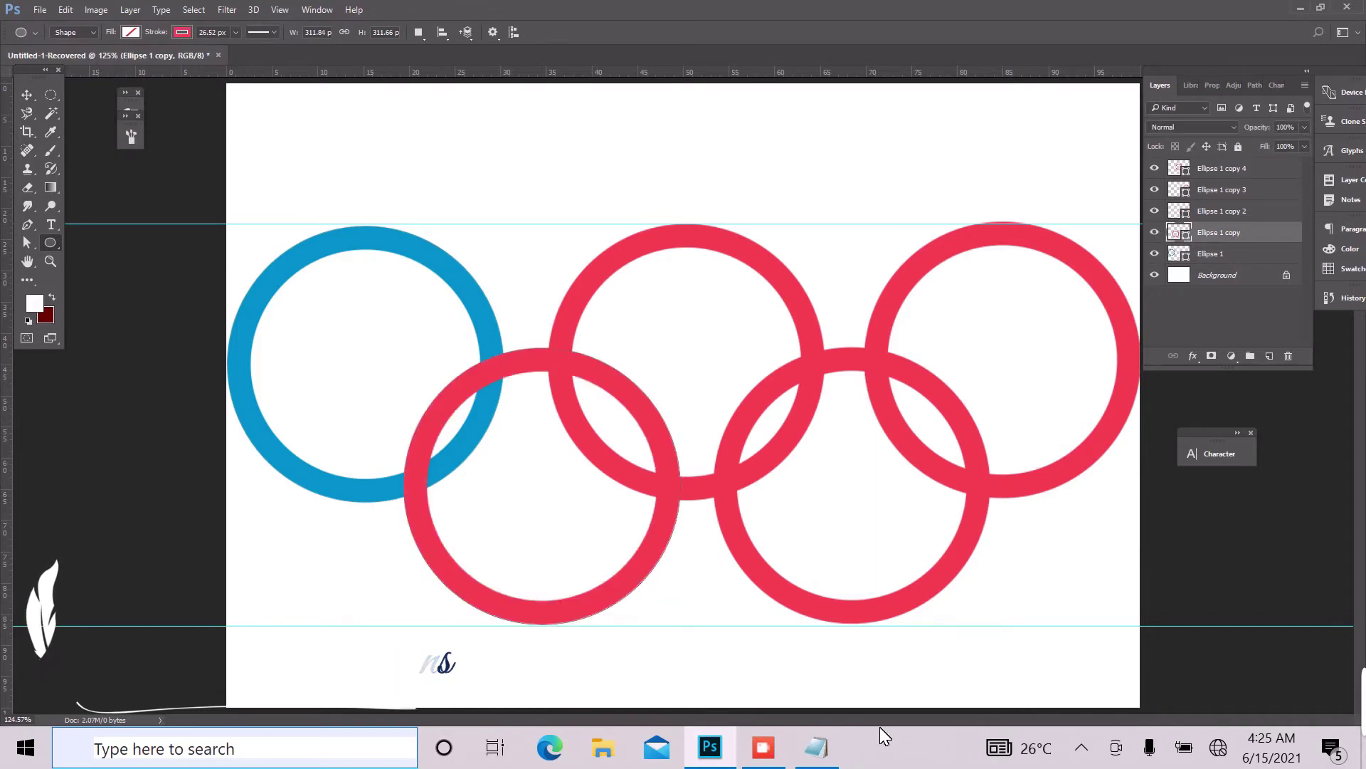
pyautogui.click(817, 746)
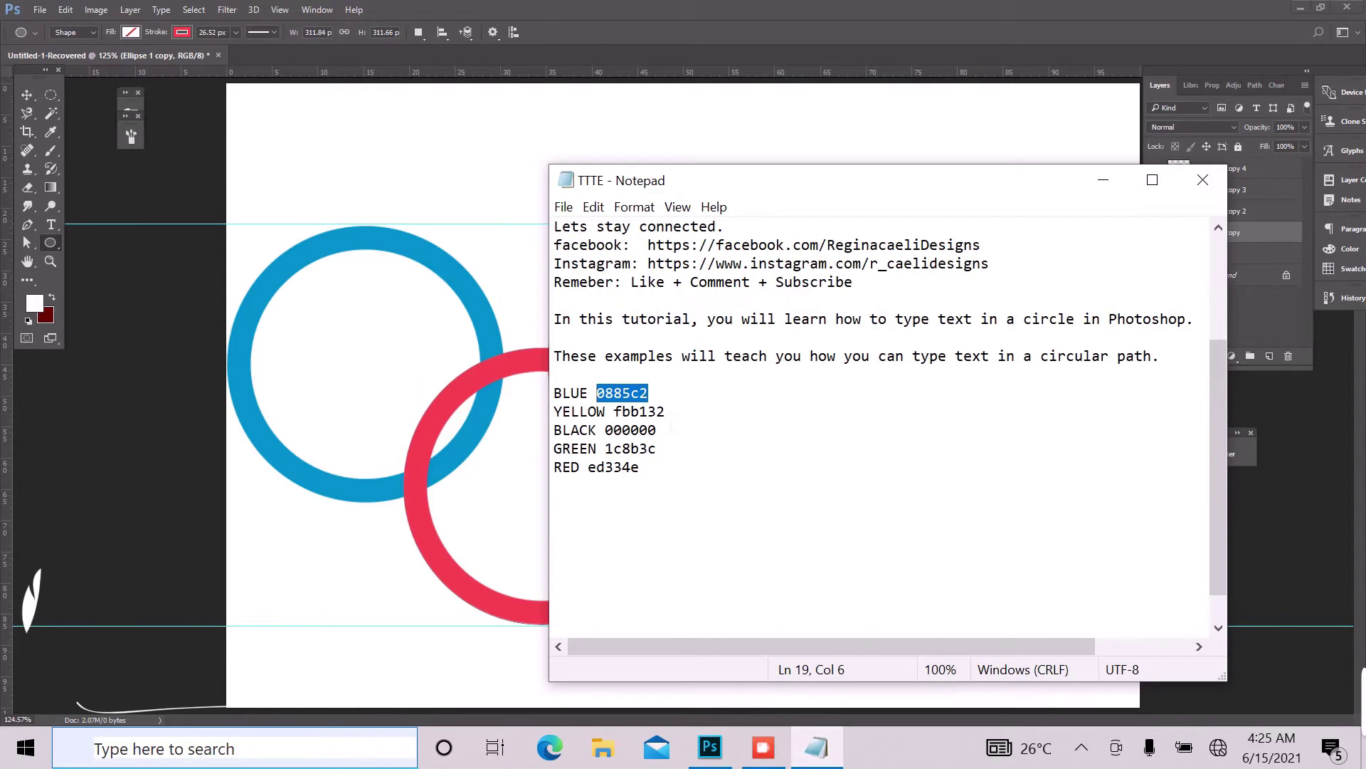
pyautogui.moveTo(666, 412); pyautogui.dragTo(617, 412)
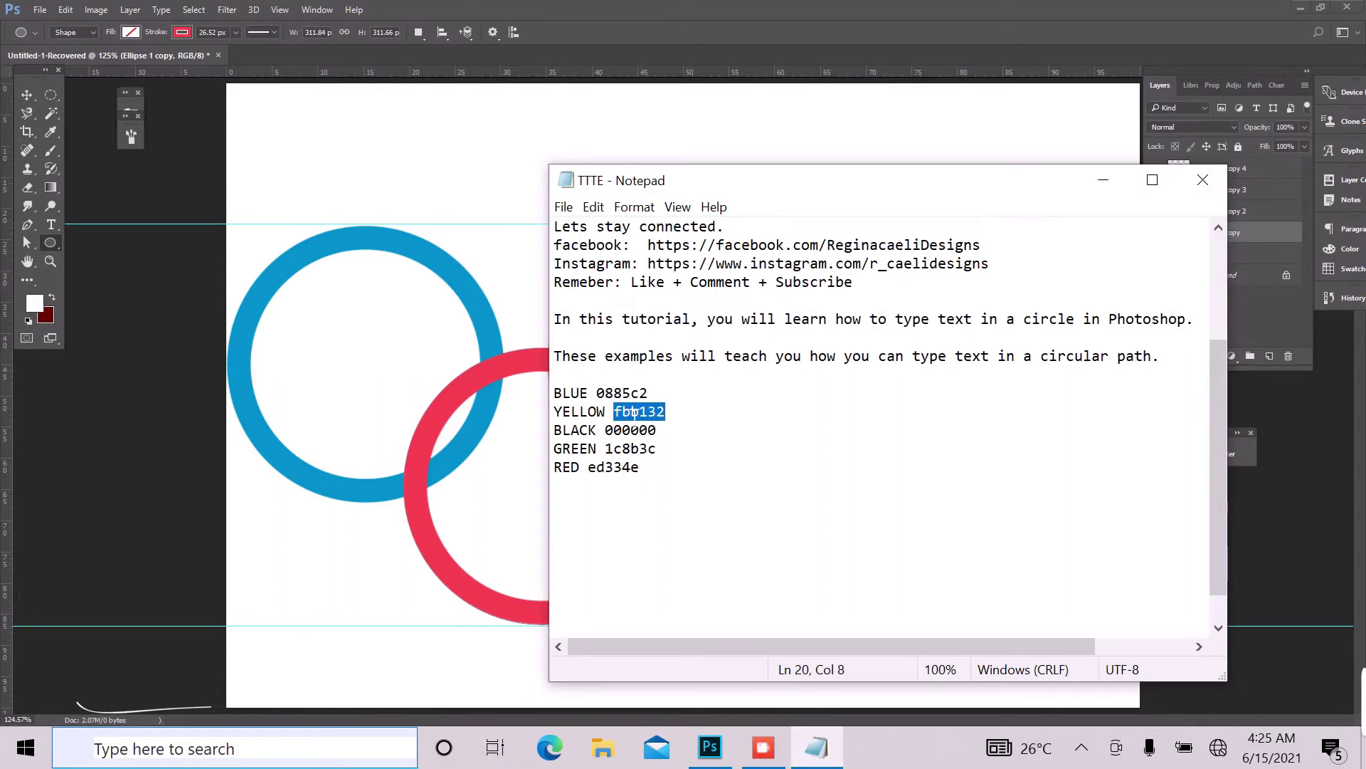
pyautogui.rightClick(632, 411)
pyautogui.click(427, 471)
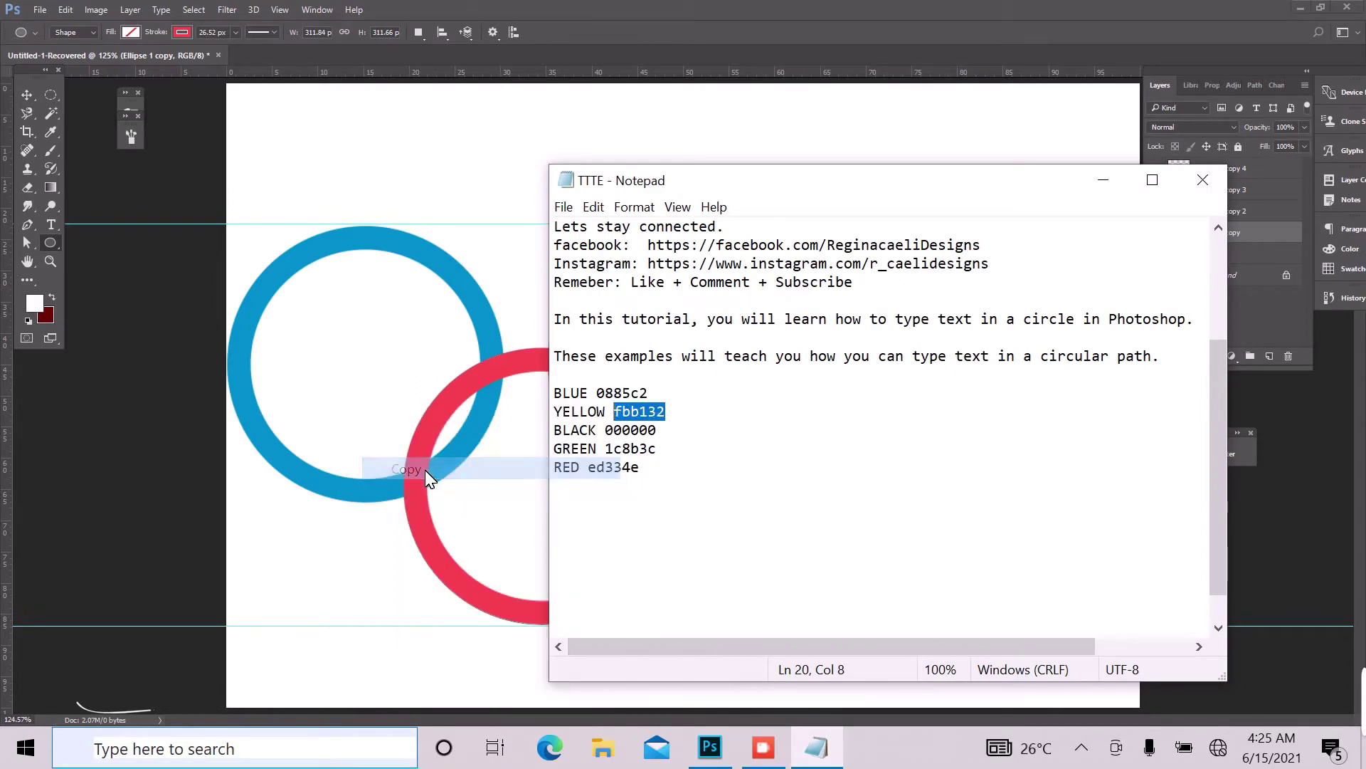
# Paste fbb132 into the stroke Color Picker, unchecking Only Web Colors, to make the lower-left ring yellow.
pyautogui.click(466, 622)
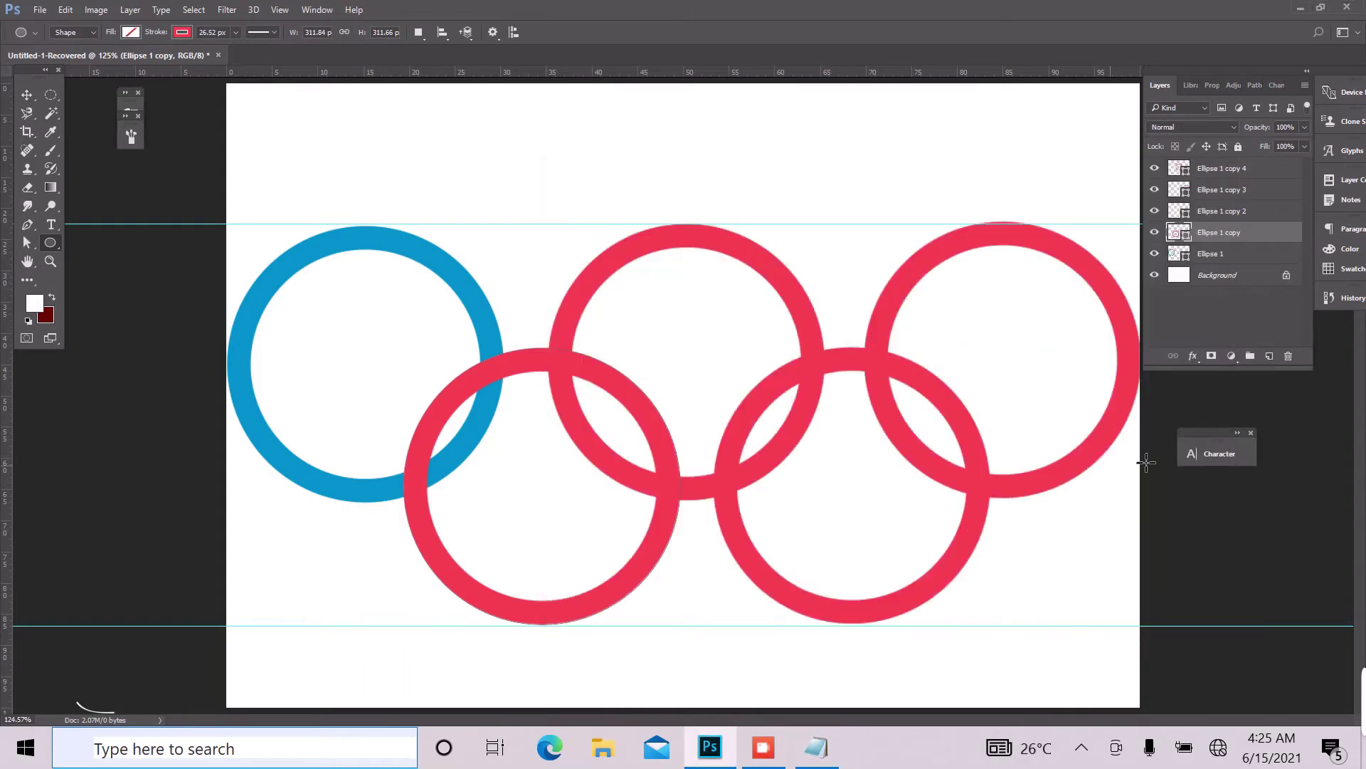
pyautogui.click(181, 32)
pyautogui.click(249, 59)
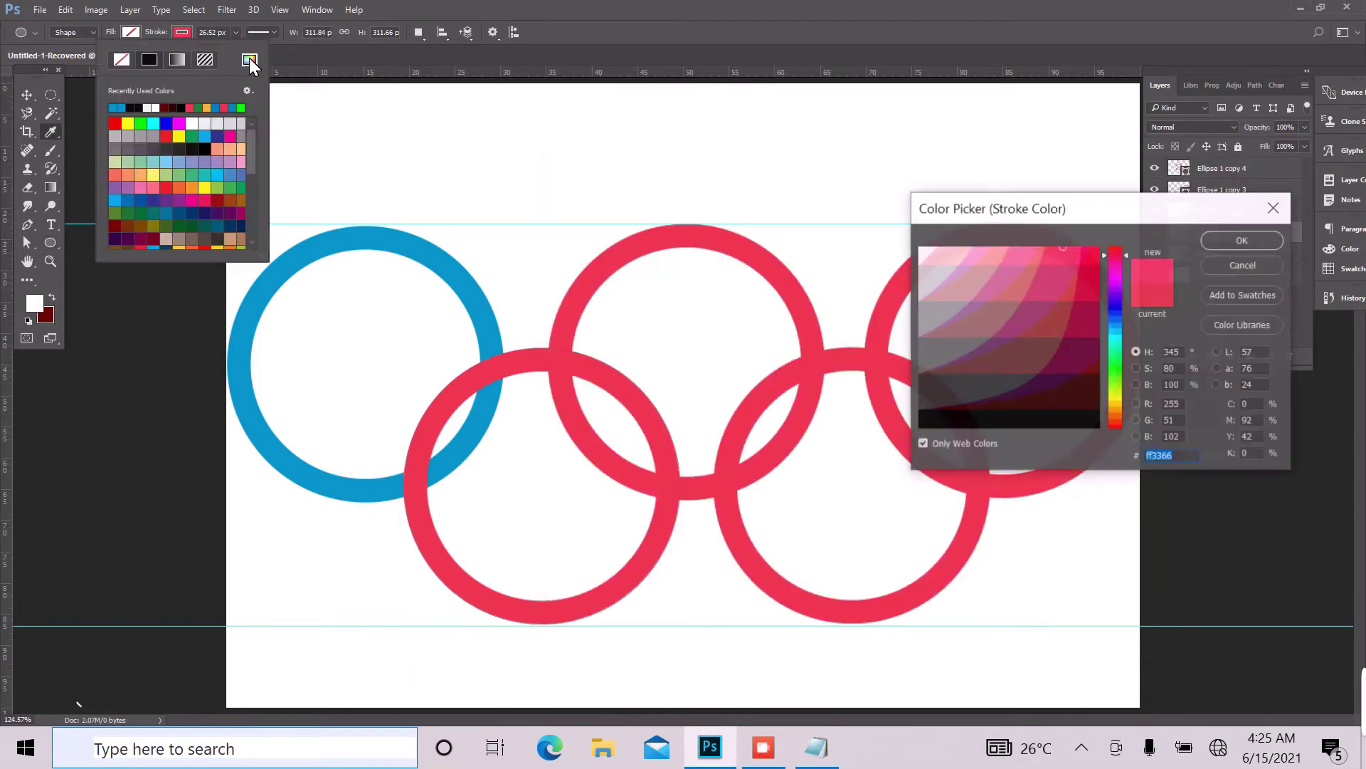
pyautogui.rightClick(1178, 466)
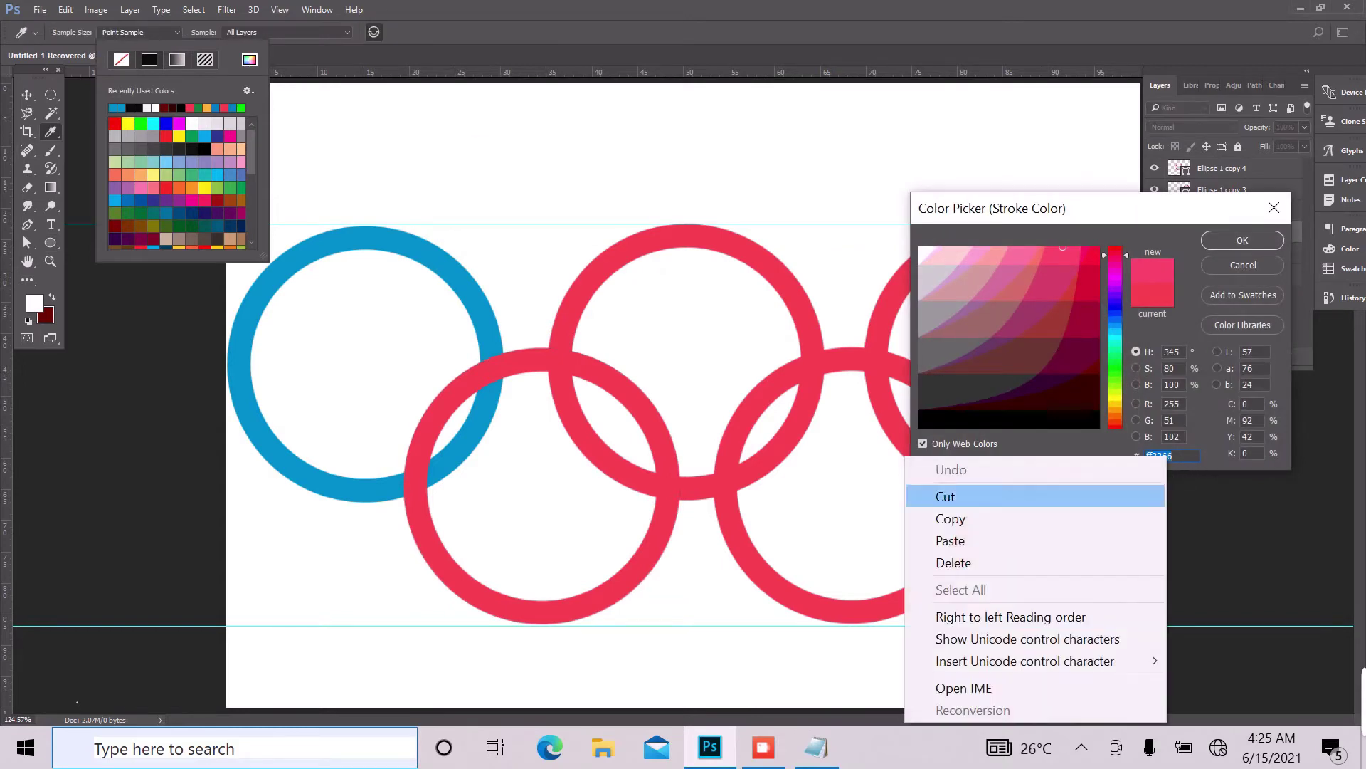
pyautogui.click(972, 542)
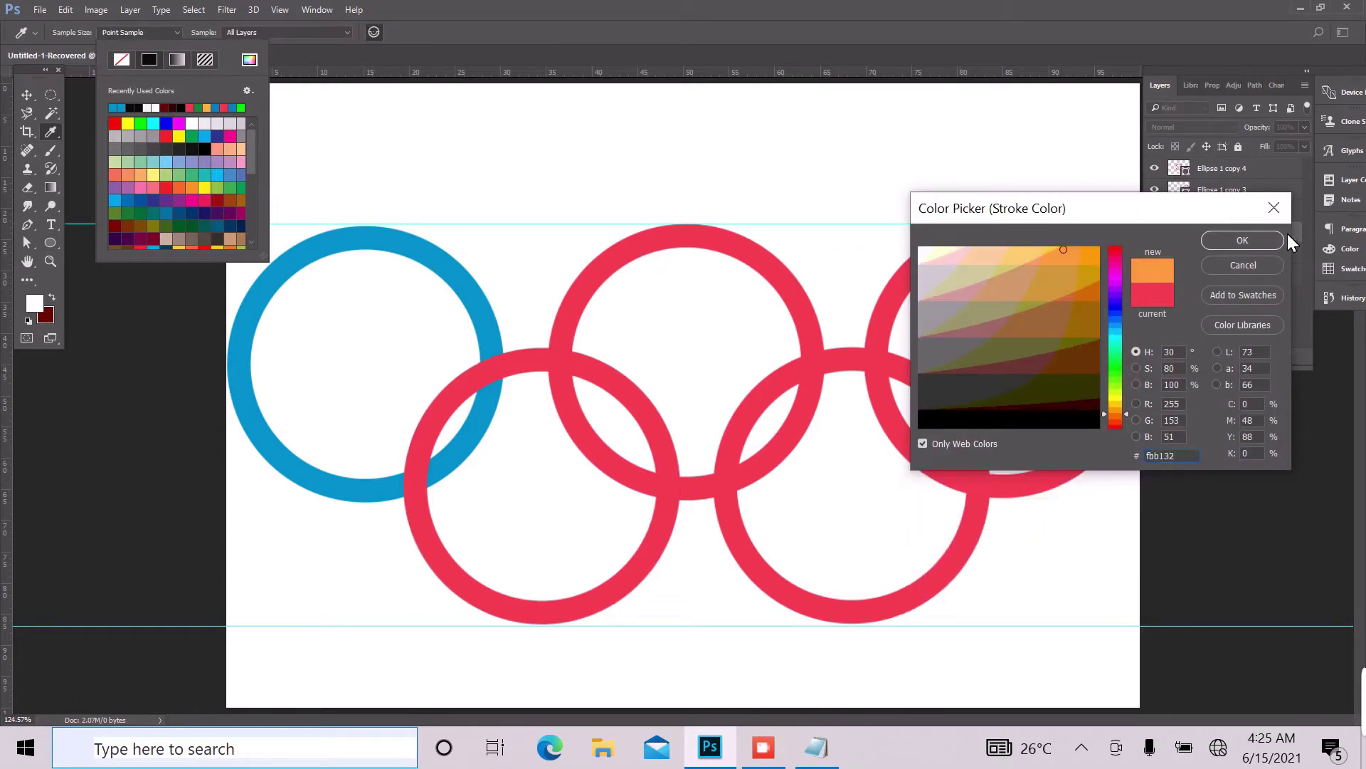
pyautogui.click(923, 443)
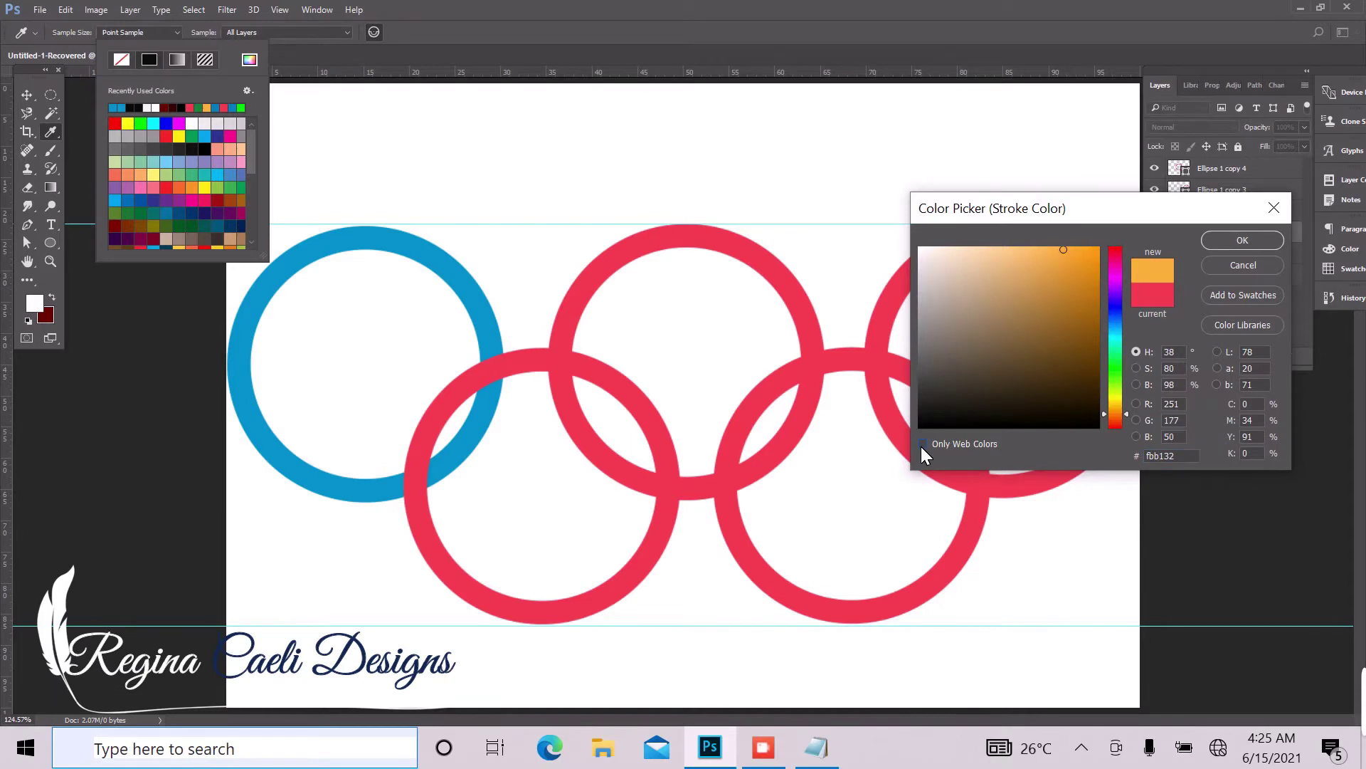
pyautogui.click(1244, 237)
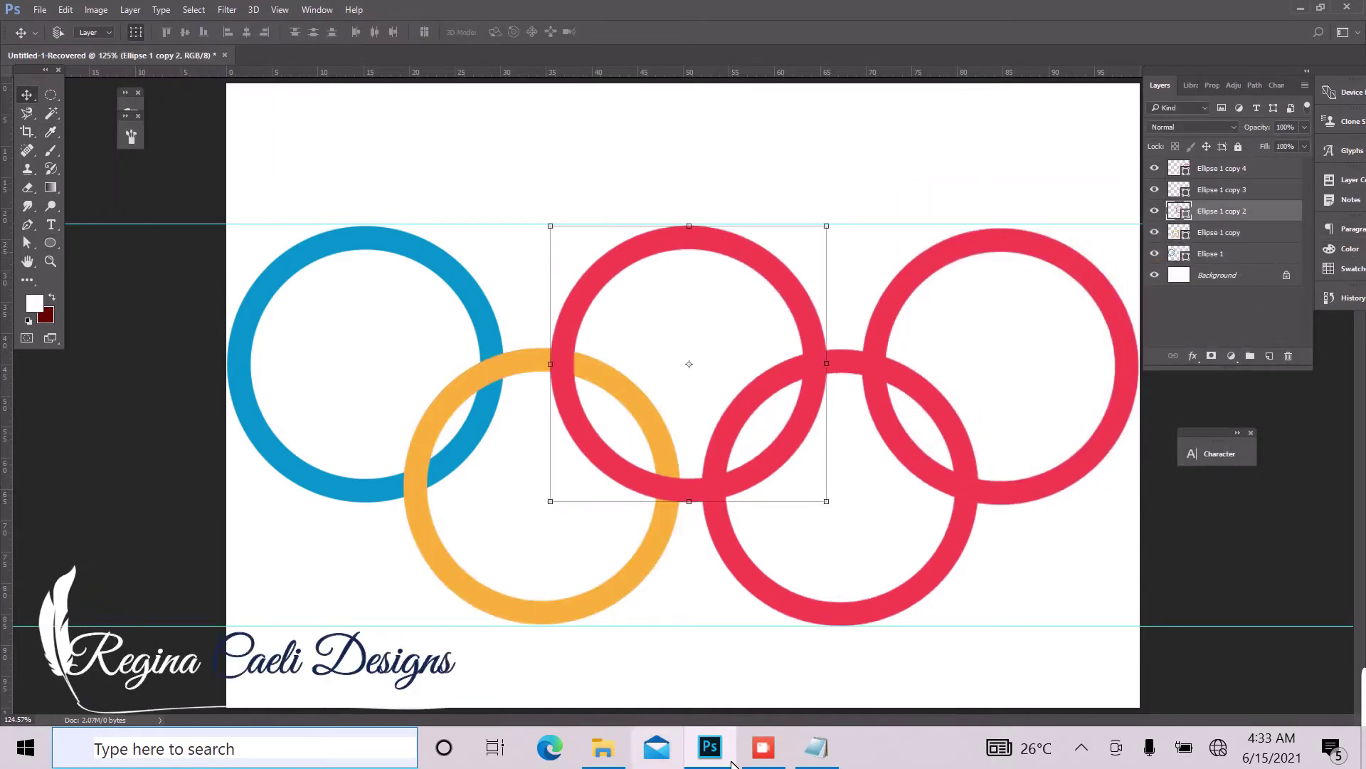
# Copy 000000 from Notepad and apply it as the top-middle ring's stroke colour.
pyautogui.click(50, 243)
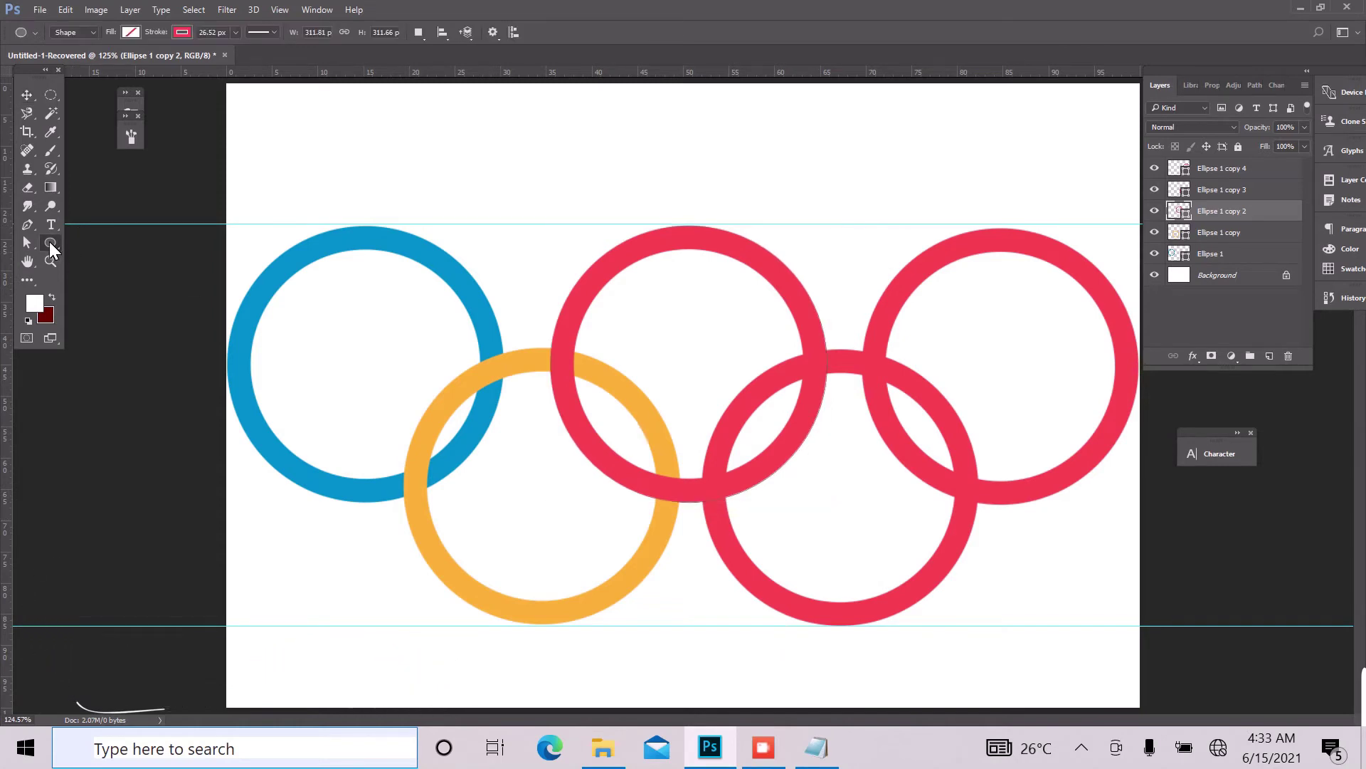
pyautogui.click(182, 31)
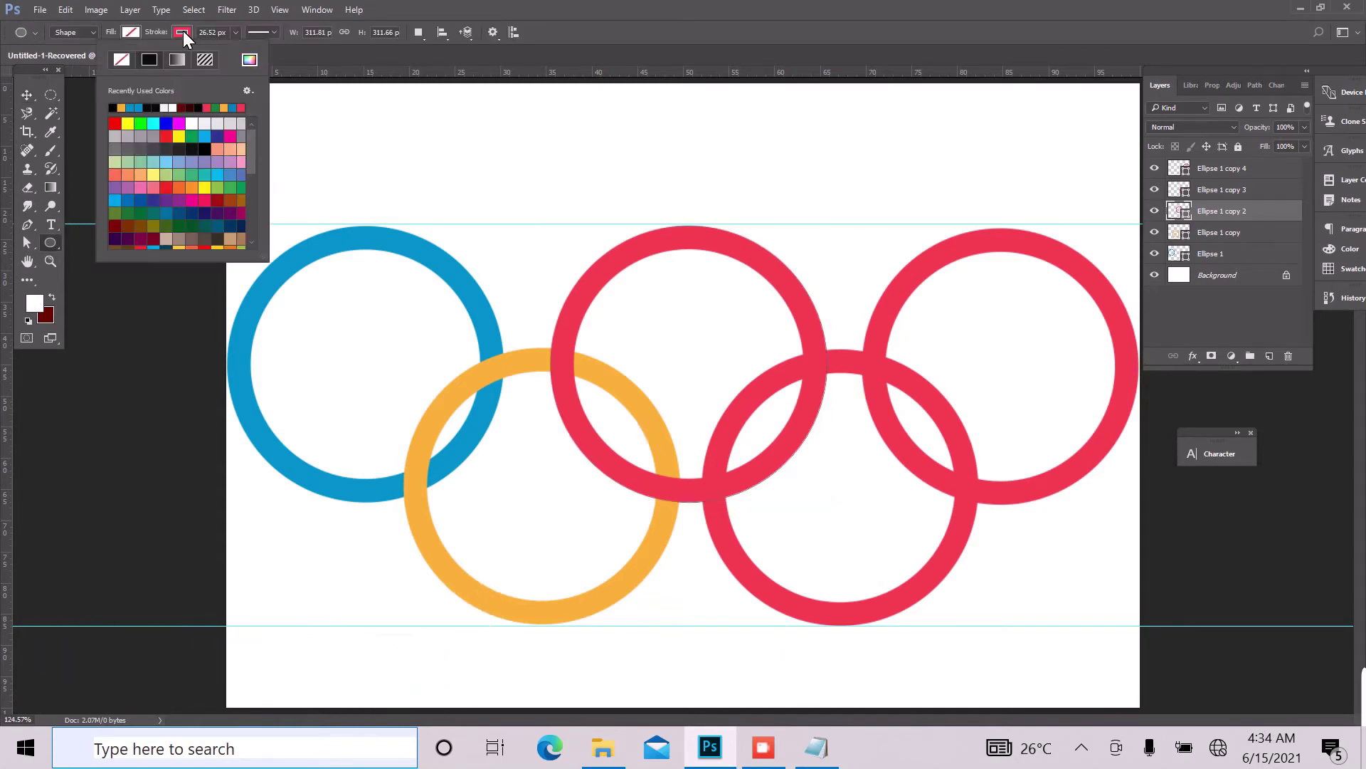
pyautogui.click(250, 63)
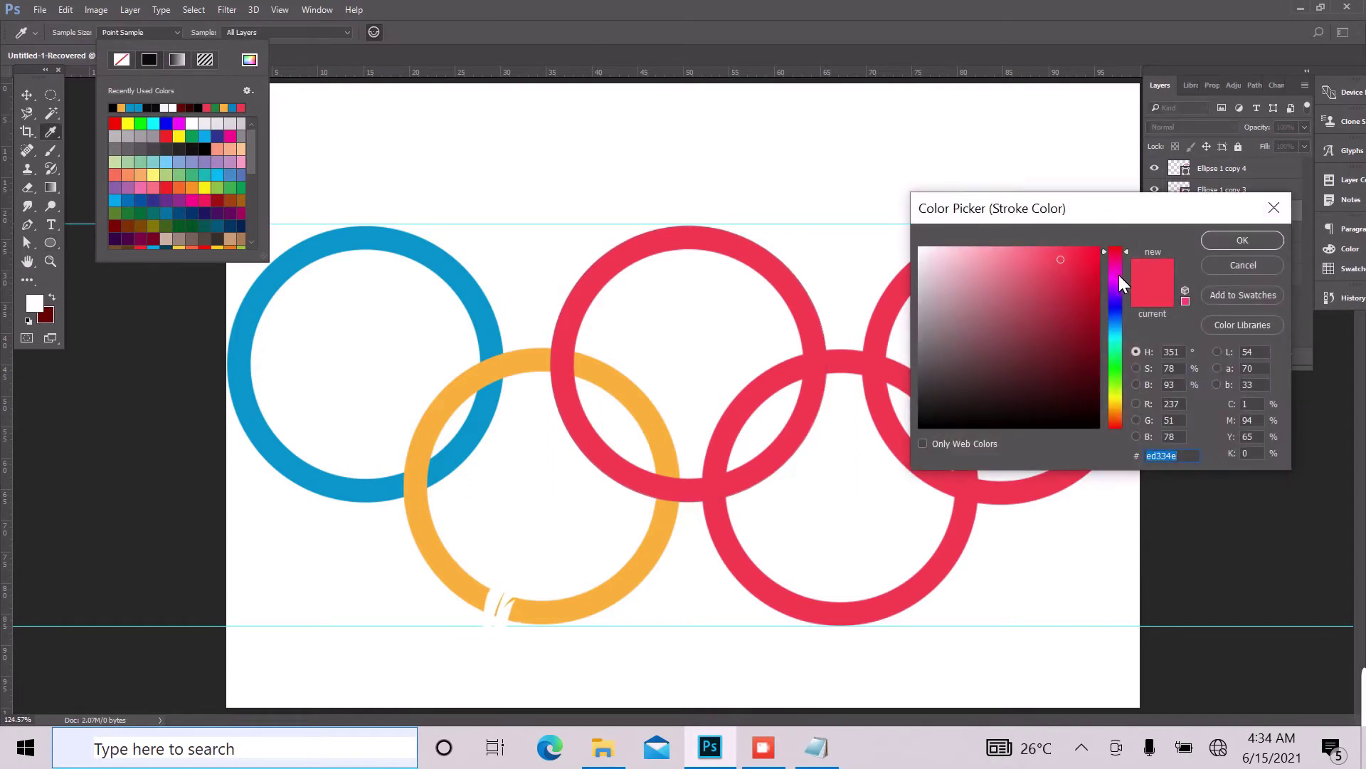
pyautogui.click(817, 747)
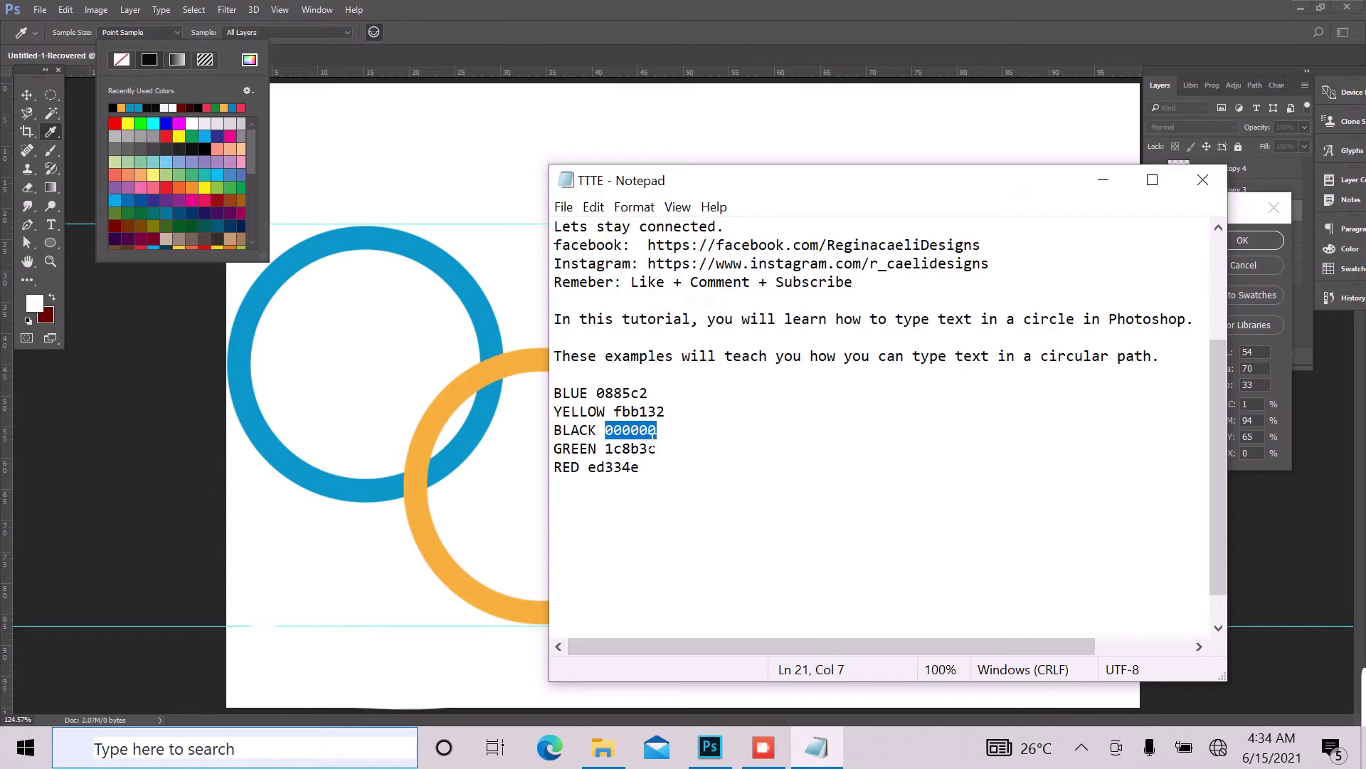
pyautogui.rightClick(654, 431)
pyautogui.click(497, 498)
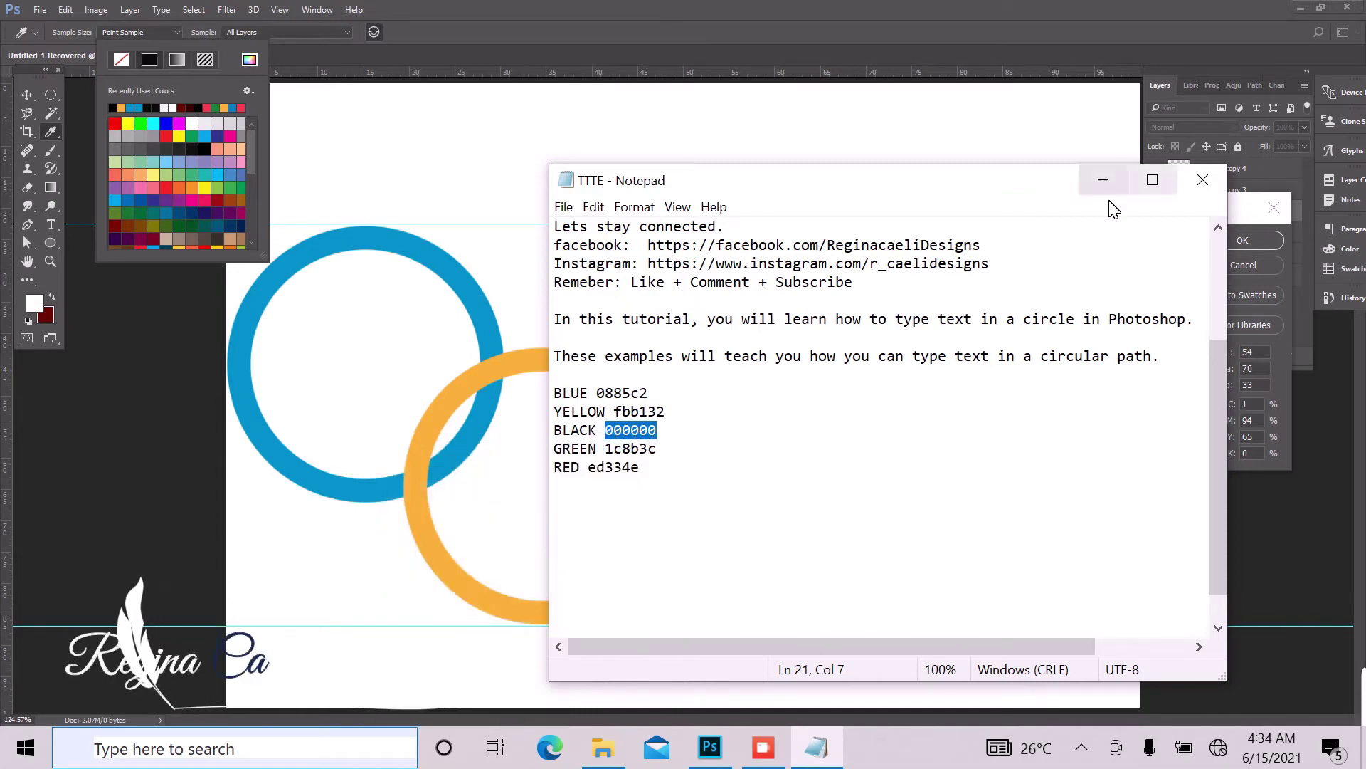
pyautogui.click(1103, 180)
pyautogui.rightClick(1167, 459)
pyautogui.doubleClick(1174, 459)
pyautogui.rightClick(1164, 459)
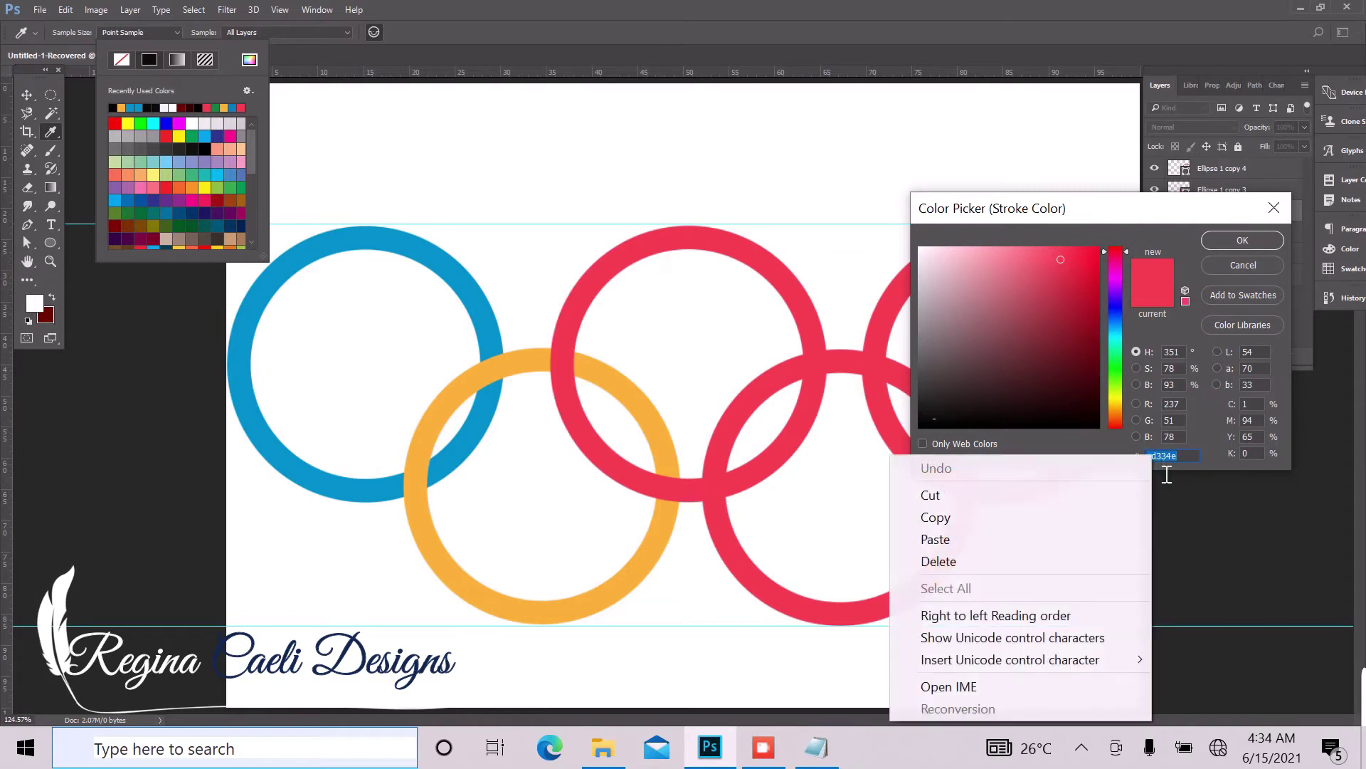
pyautogui.click(970, 541)
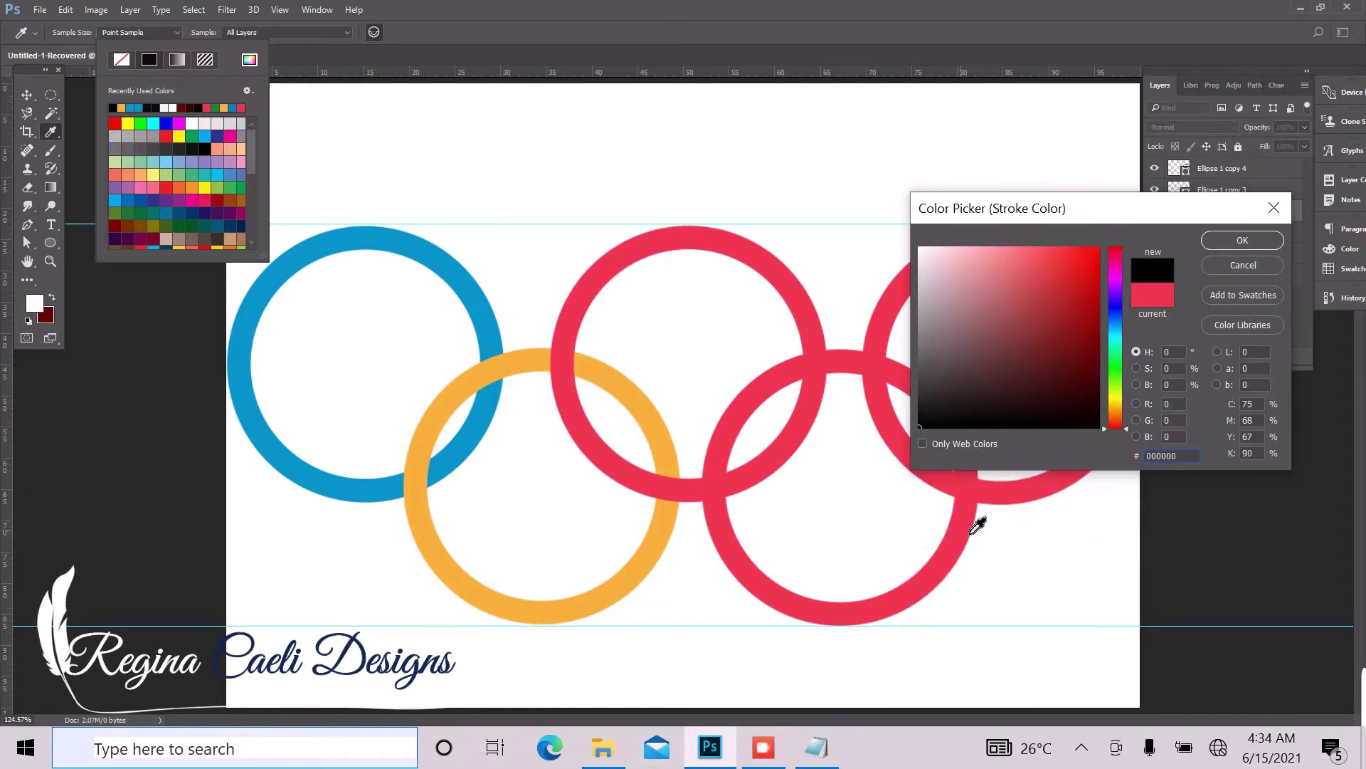
pyautogui.click(1243, 246)
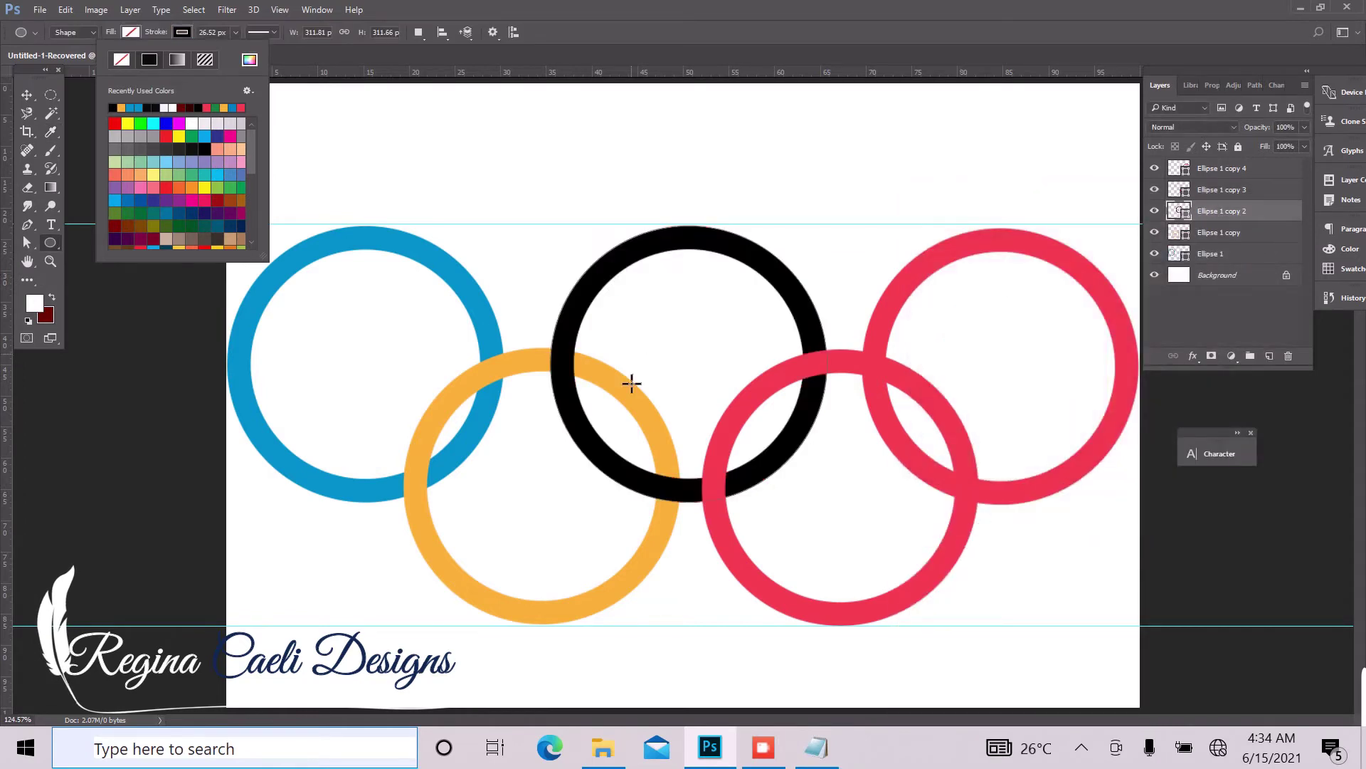
# Open the stroke Color Picker for Ellipse 1 copy 3 and copy green 1c8b3c from Notepad.
pyautogui.click(1249, 203)
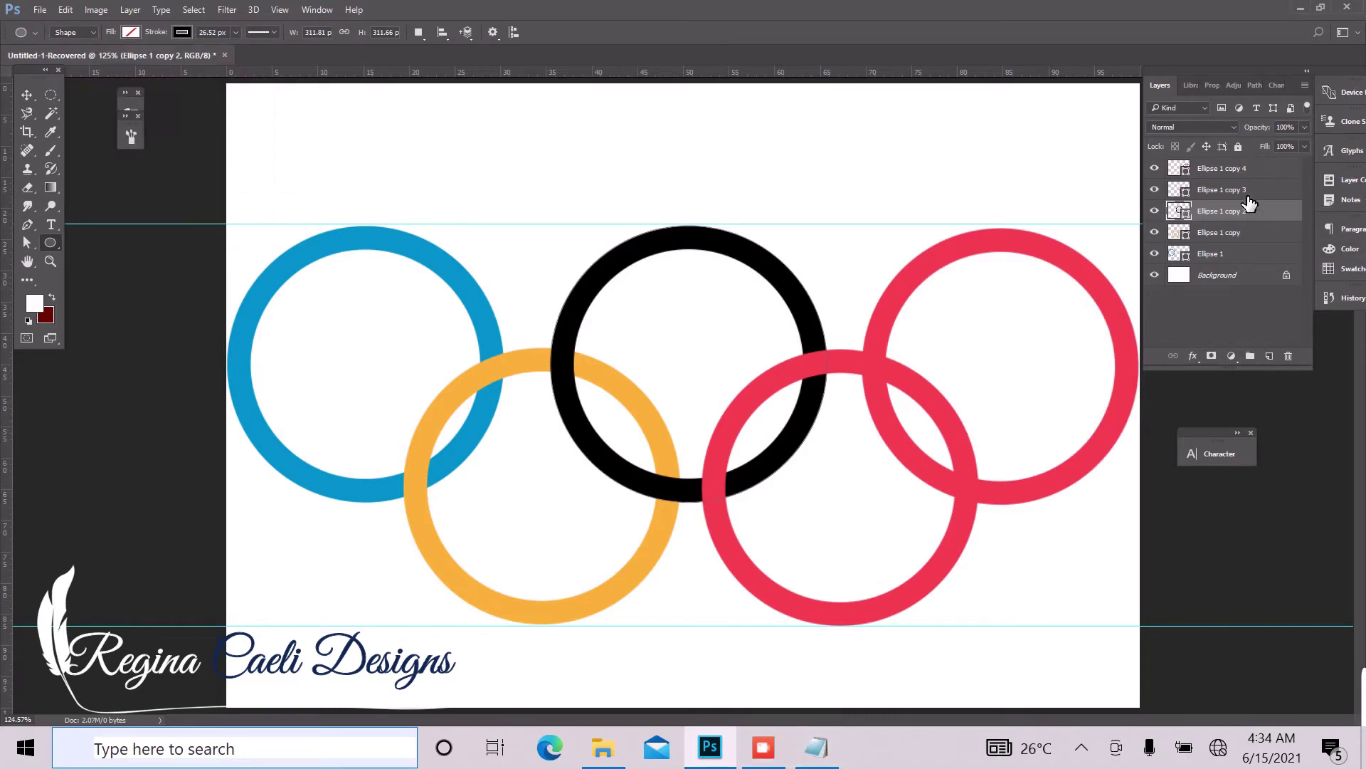
pyautogui.click(184, 30)
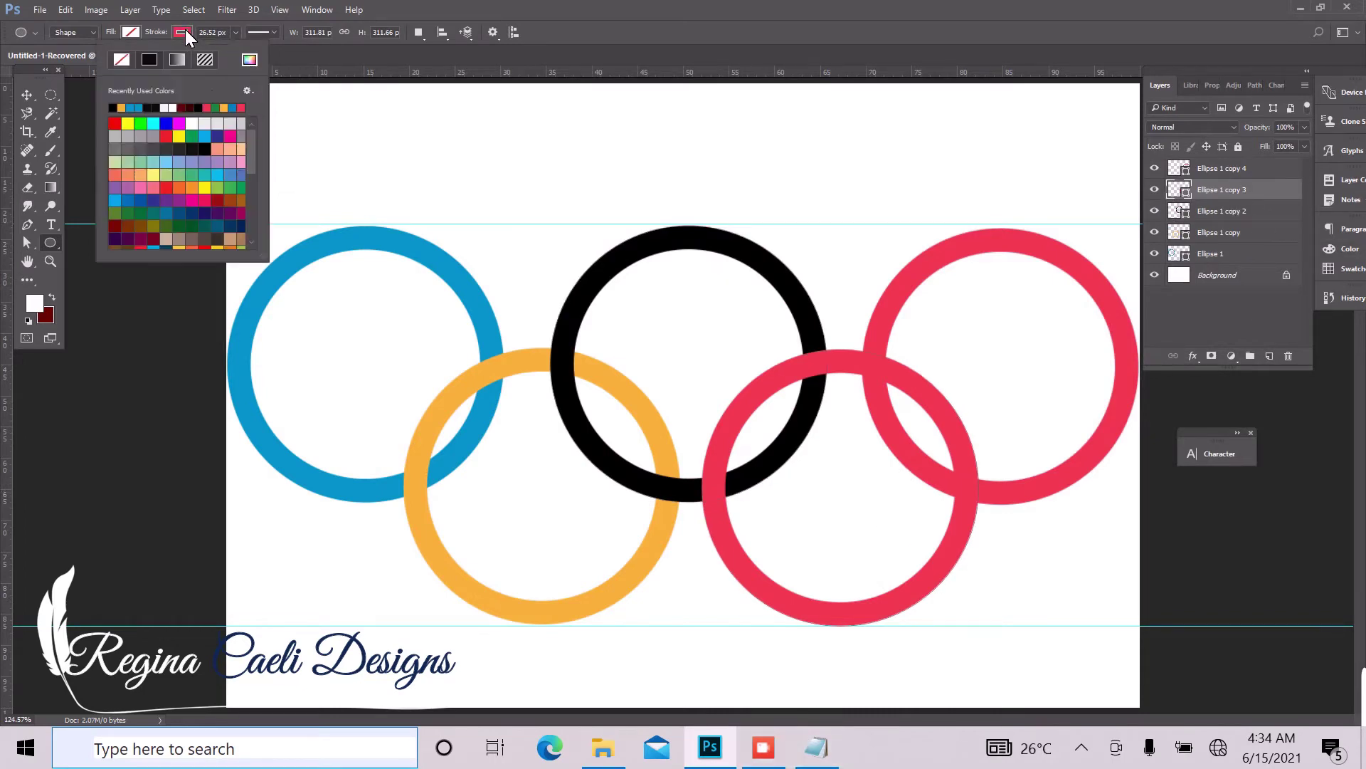
pyautogui.click(249, 59)
pyautogui.click(817, 747)
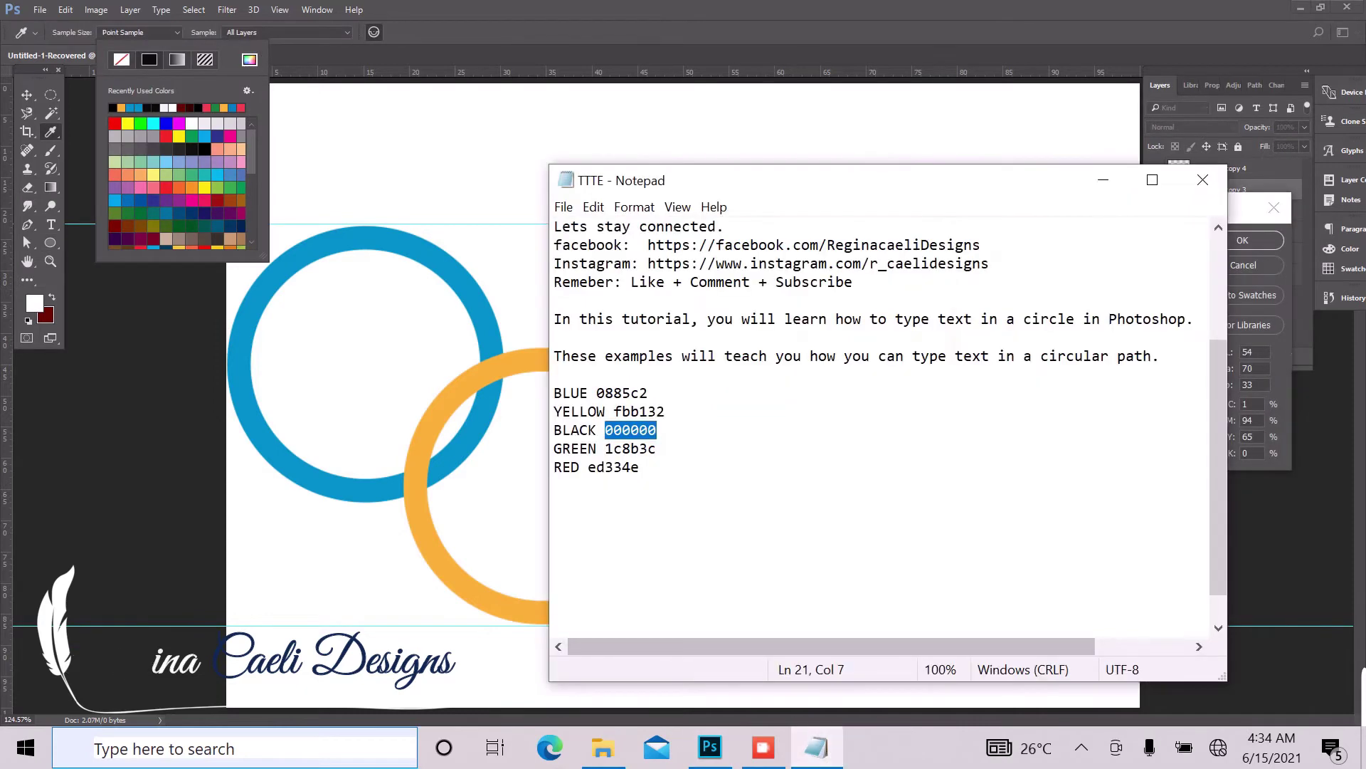
pyautogui.press('Down')
pyautogui.press('End')
pyautogui.hotkey('shift', 'Left')
pyautogui.hotkey('shift', 'Left')
pyautogui.hotkey('shift', 'Left')
pyautogui.hotkey('shift', 'Left')
pyautogui.hotkey('shift', 'Left')
pyautogui.hotkey('shift', 'Left')
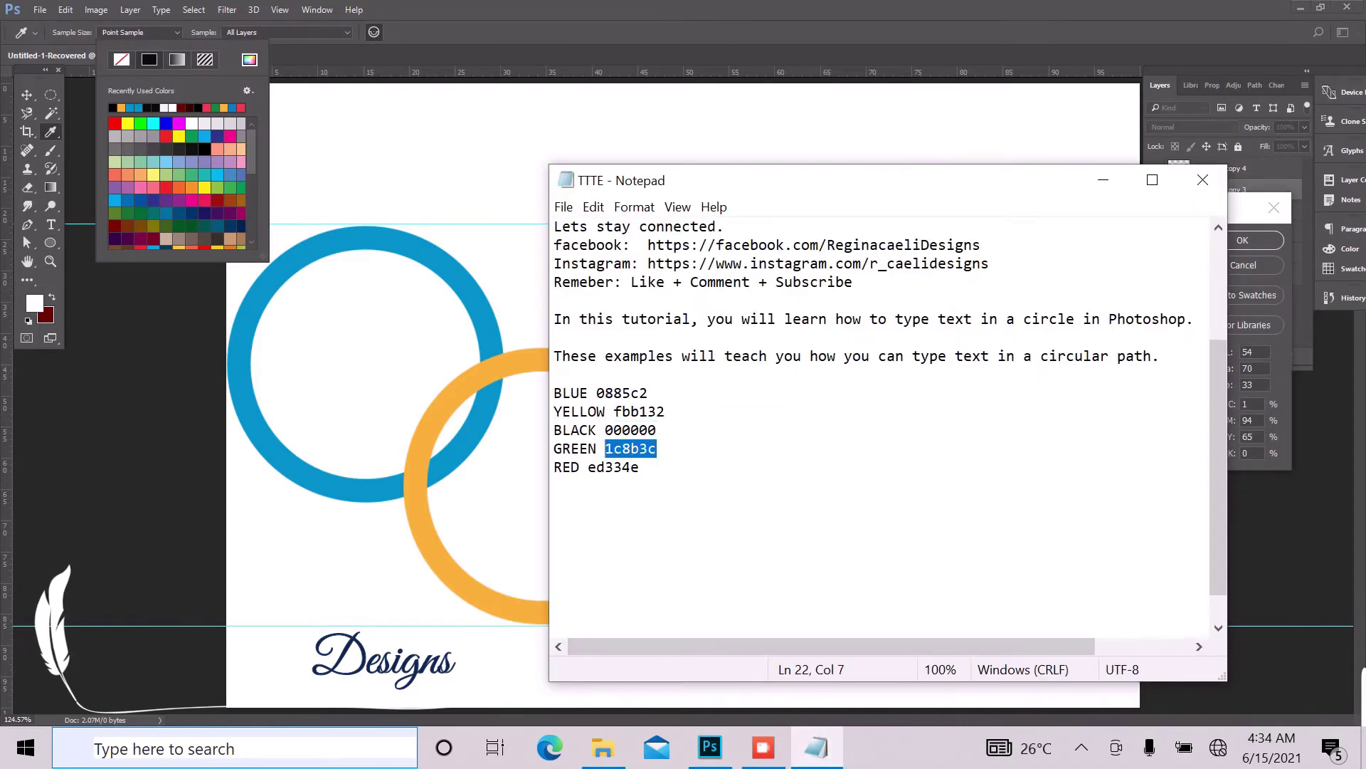
pyautogui.rightClick(629, 449)
pyautogui.click(451, 225)
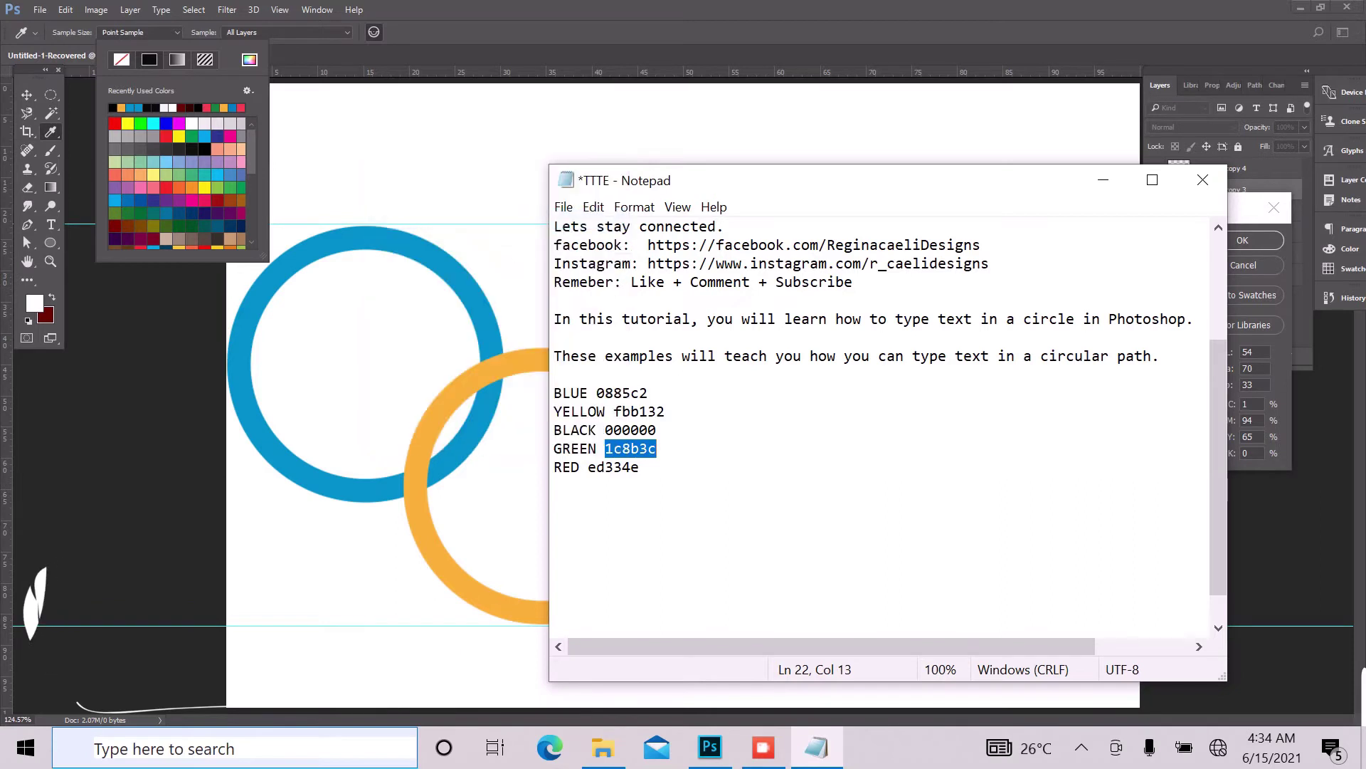
# Paste 1c8b3c into the hex field to stroke the lower-right ring green.
pyautogui.click(1093, 149)
pyautogui.rightClick(1177, 468)
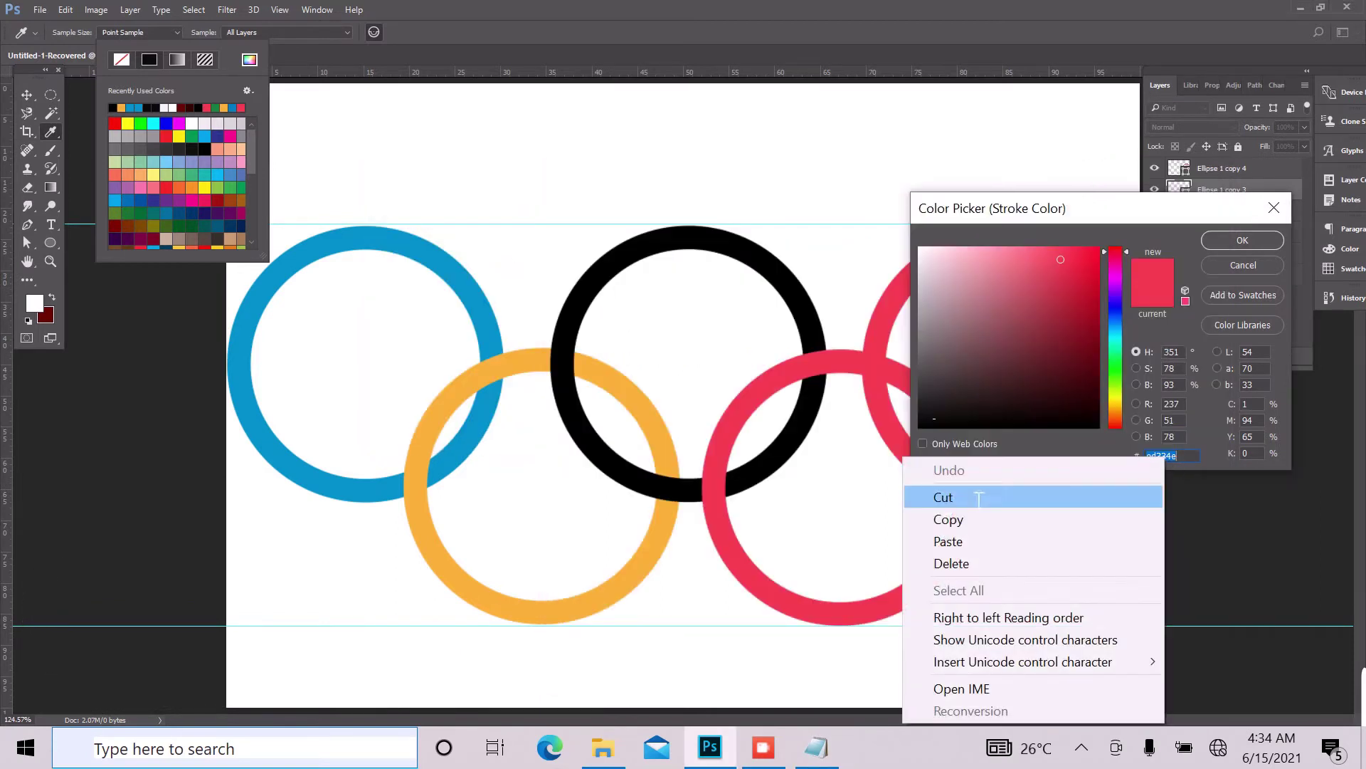
pyautogui.click(983, 536)
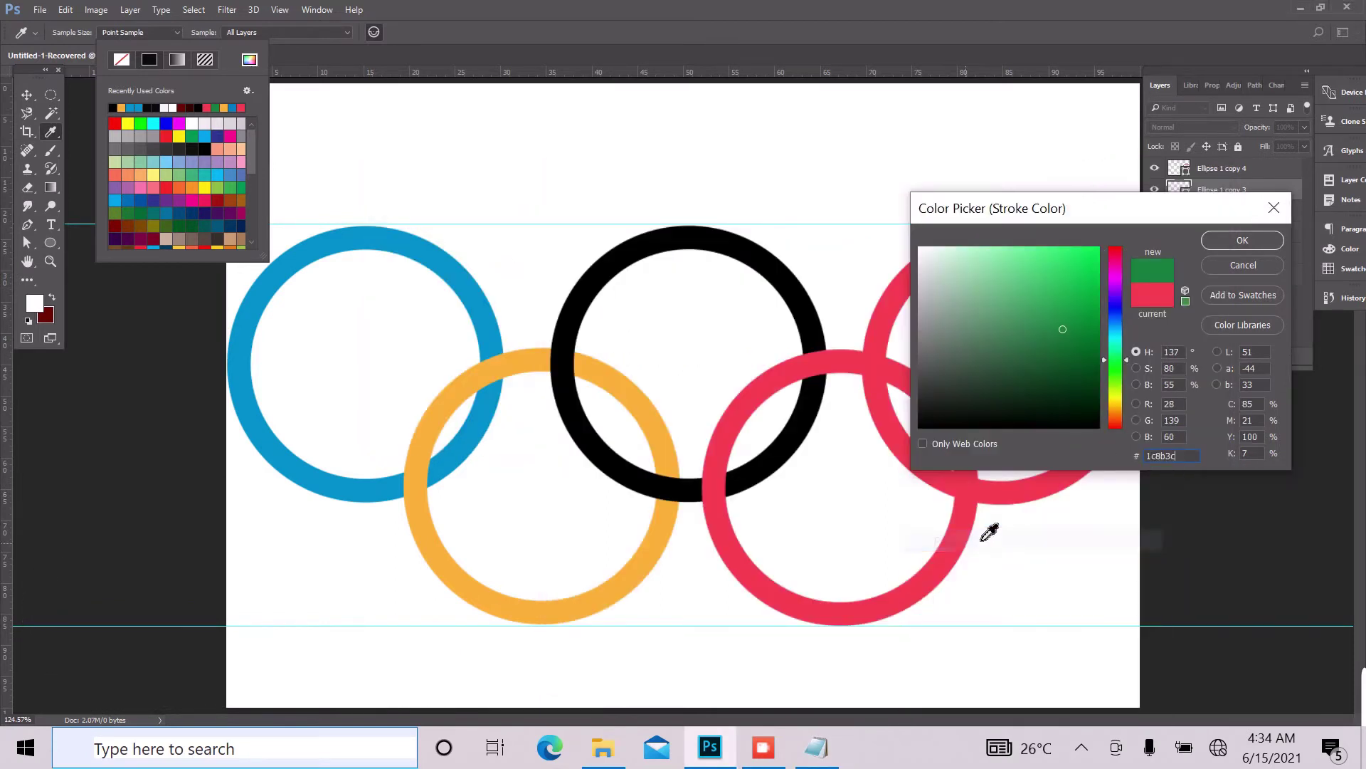
pyautogui.click(1242, 240)
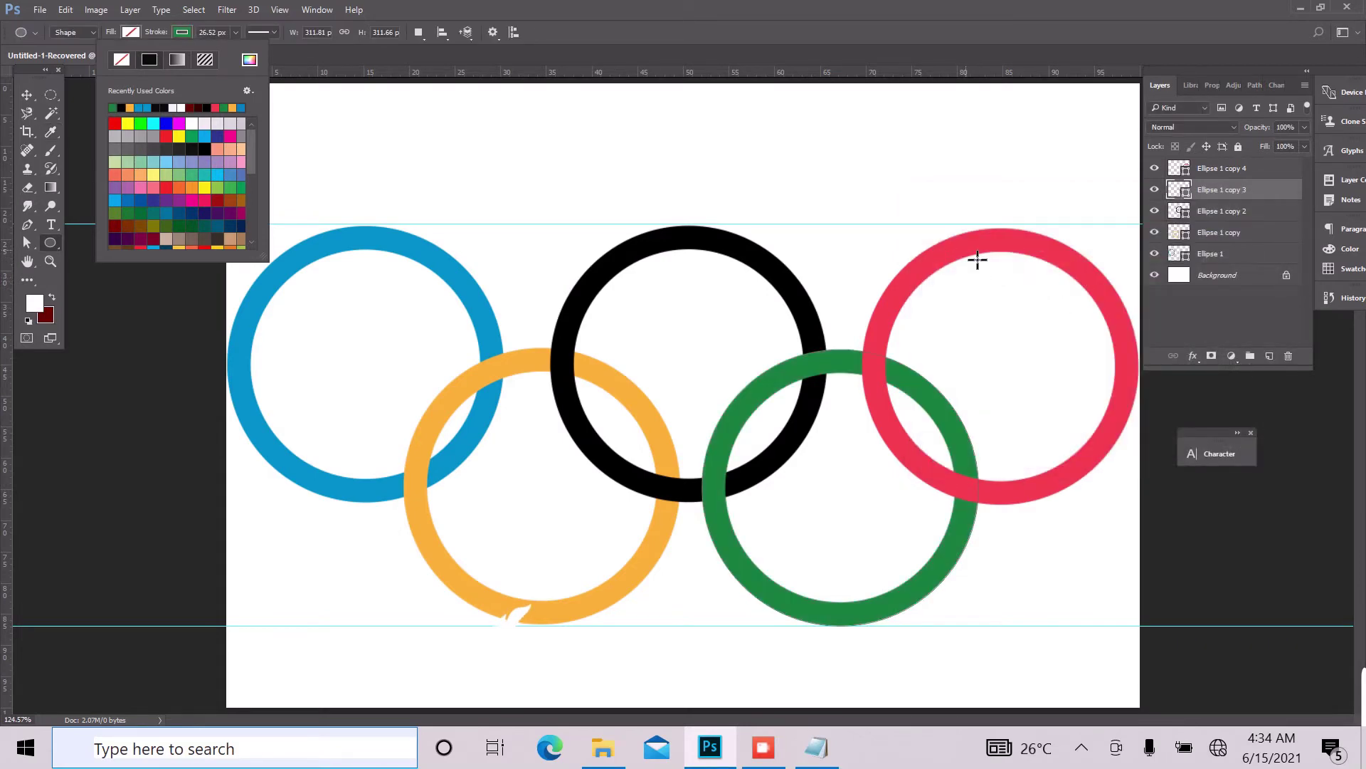
pyautogui.click(1233, 183)
pyautogui.click(1233, 175)
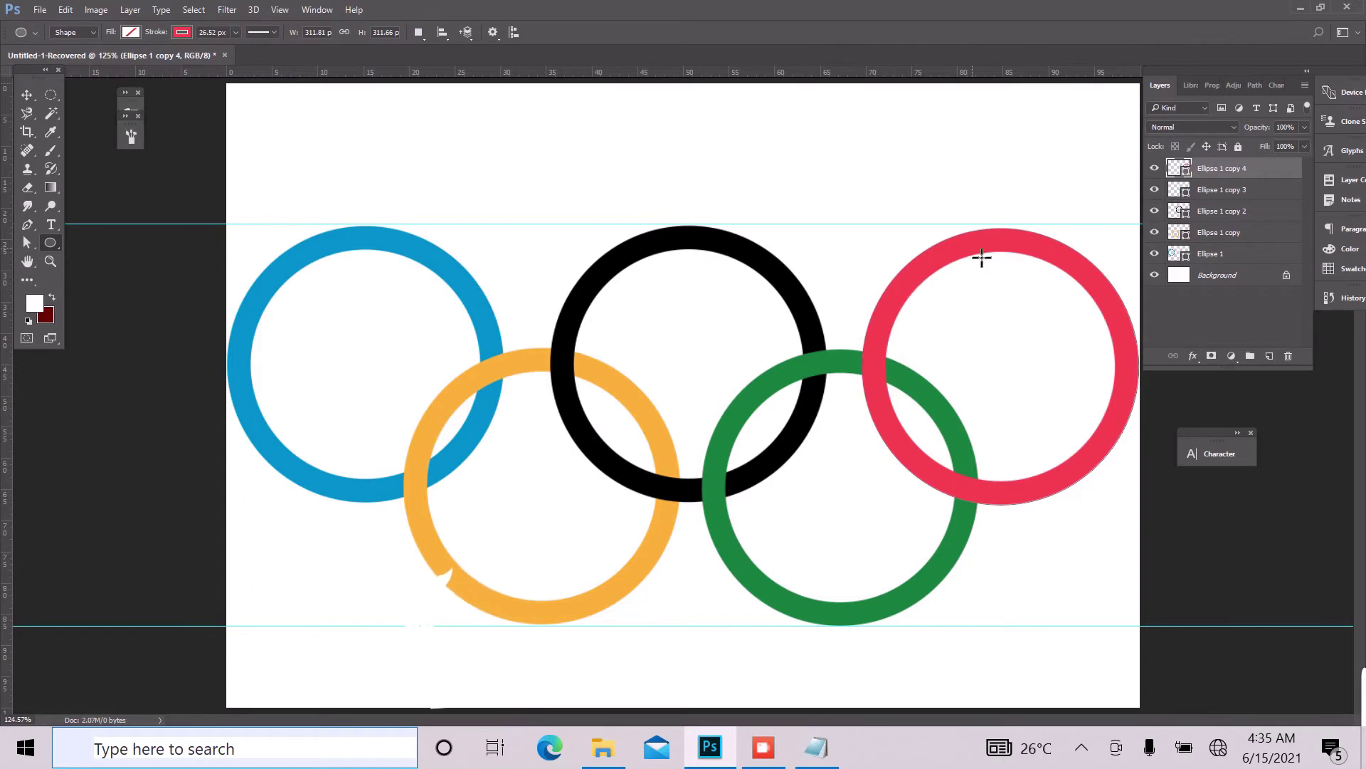
pyautogui.click(182, 32)
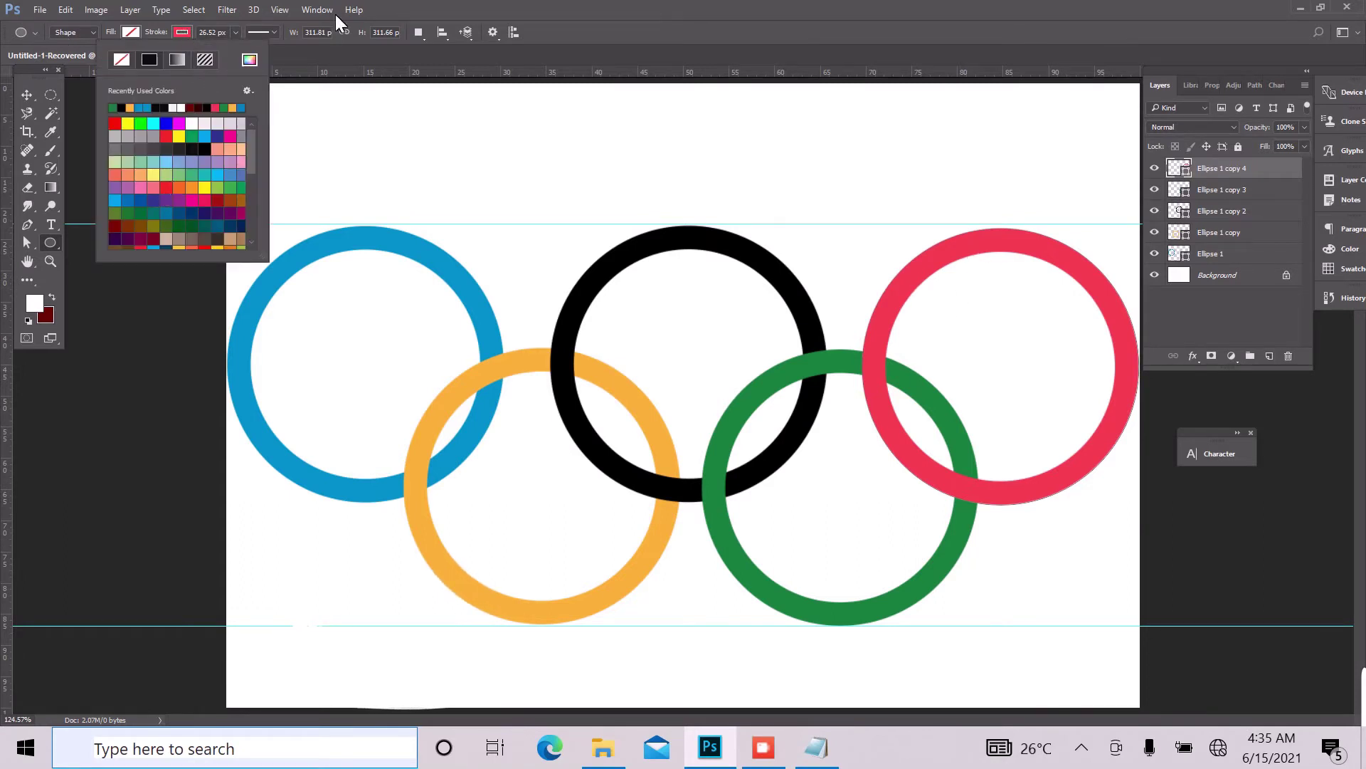
pyautogui.click(664, 8)
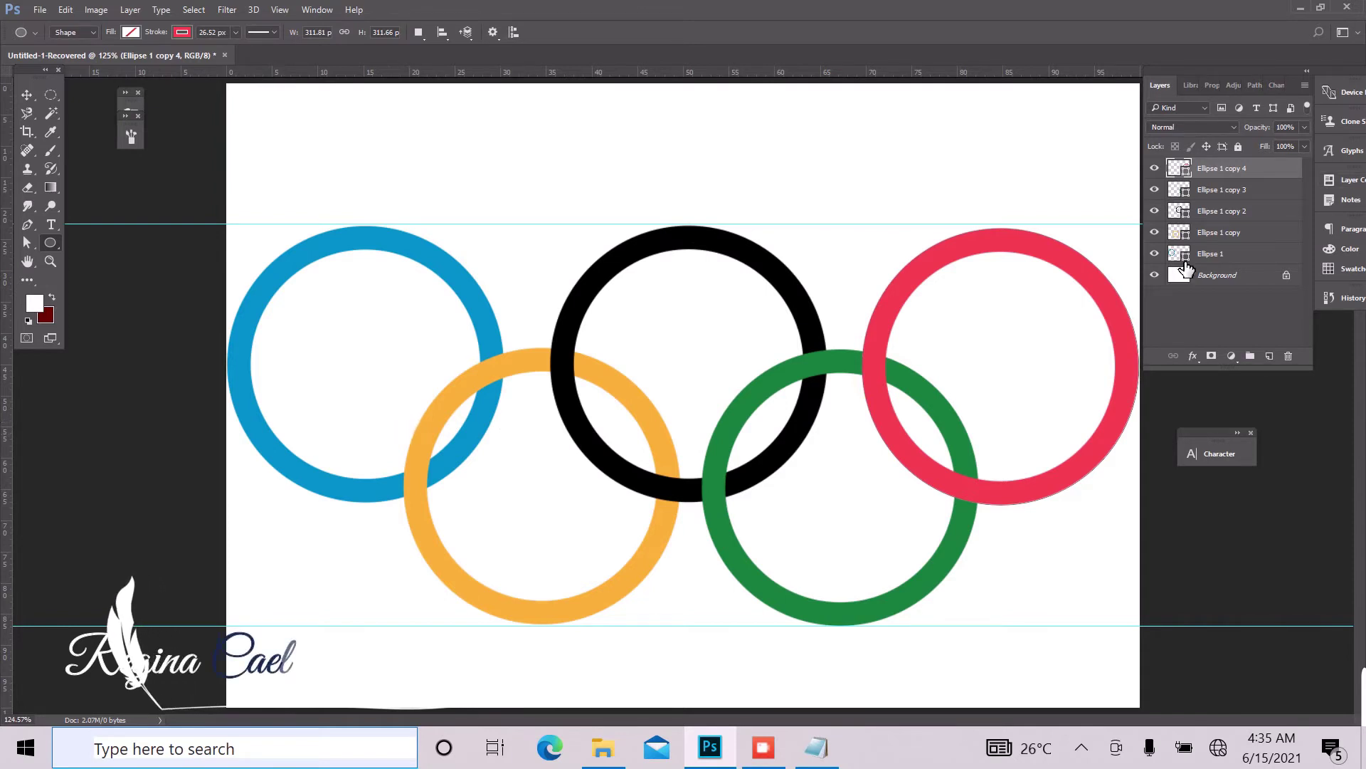
# Nudge the Ellipse 1 copy ring slightly left, toggling its visibility to compare placement.
pyautogui.click(1231, 239)
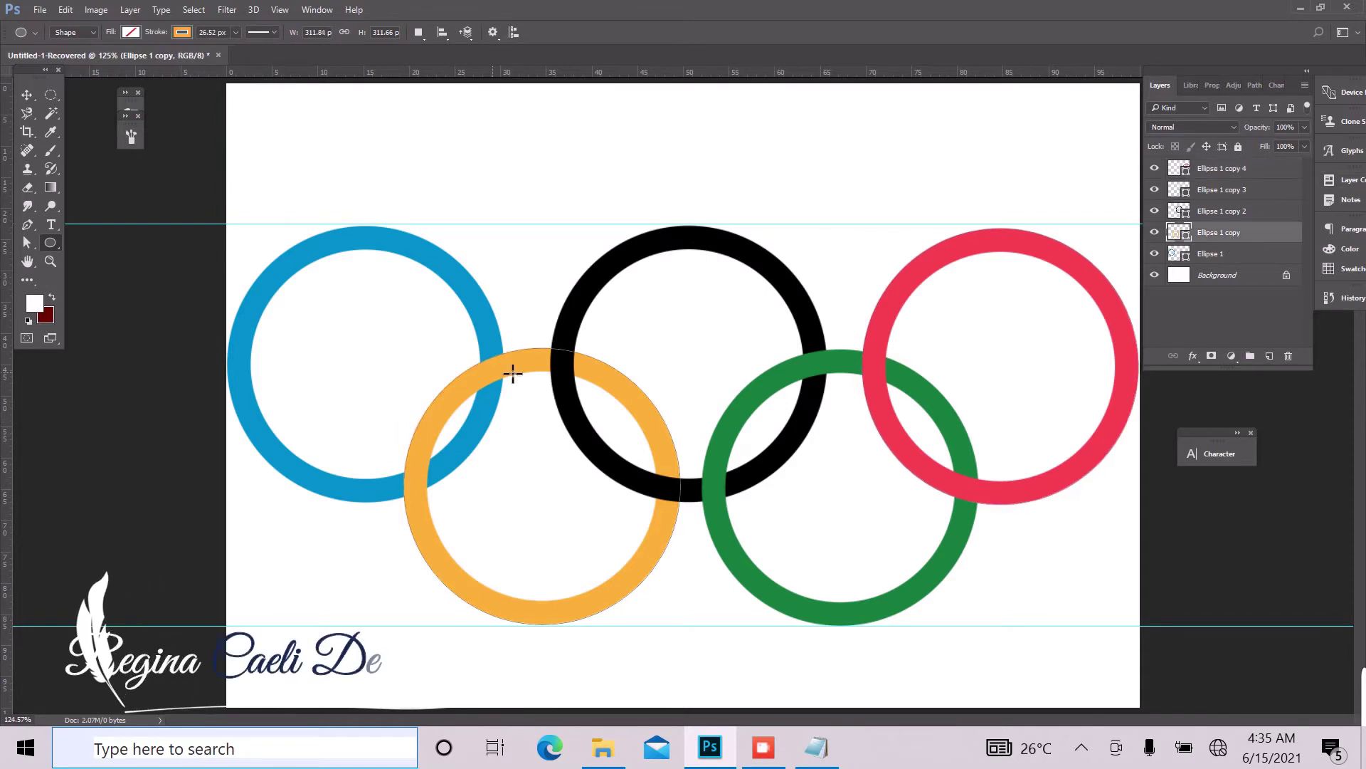
pyautogui.click(27, 94)
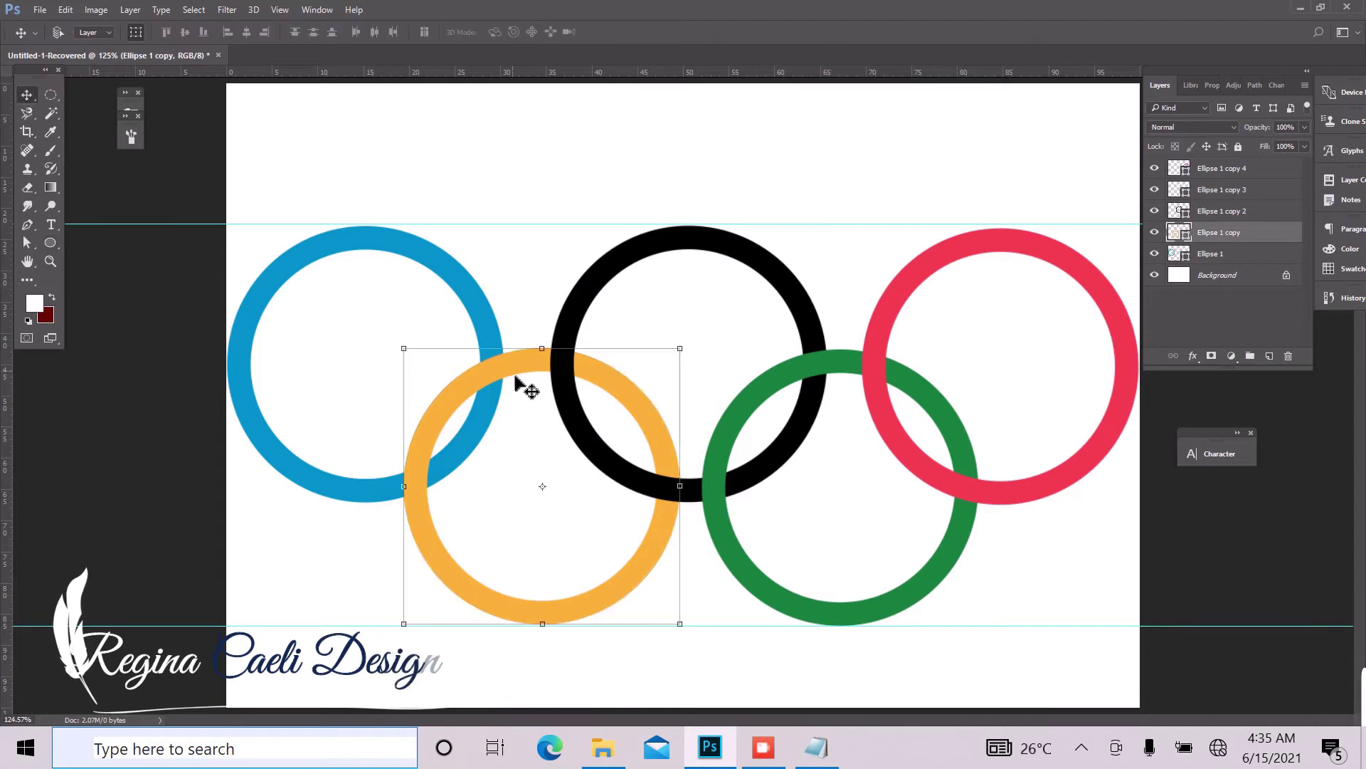
pyautogui.moveTo(516, 377); pyautogui.dragTo(500, 371)
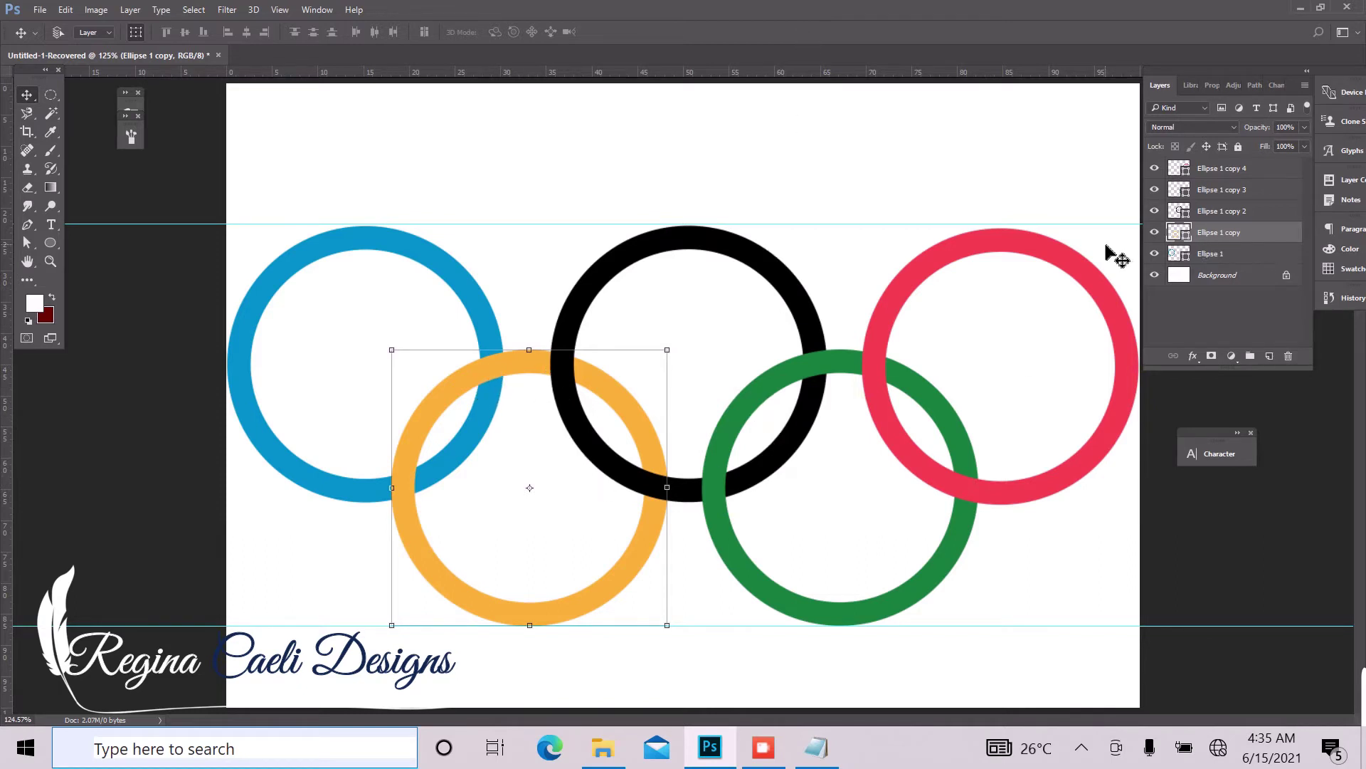
pyautogui.click(1155, 232)
pyautogui.click(1154, 232)
pyautogui.click(1154, 232)
# Add a layer mask to Ellipse 1 copy and set a soft brush at size 40, zoomed in.
pyautogui.click(1215, 357)
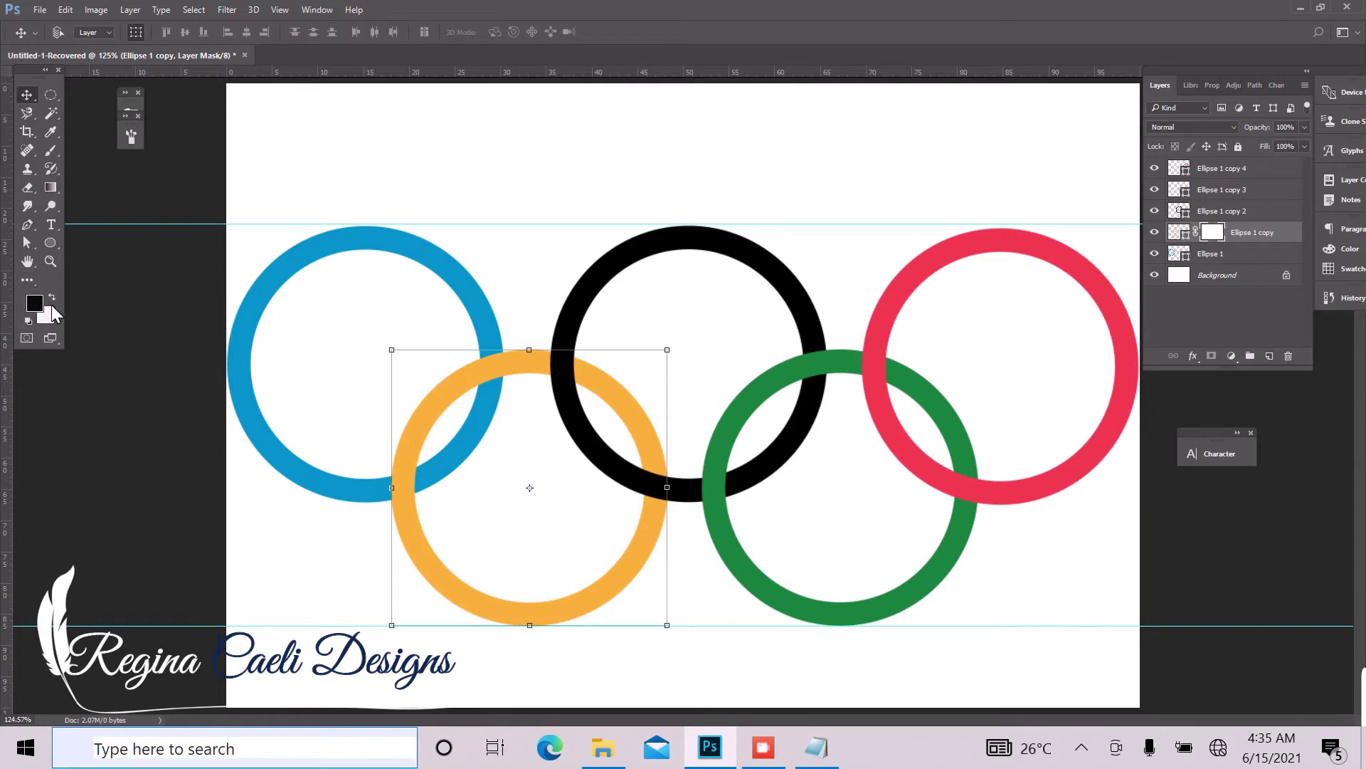
pyautogui.click(52, 151)
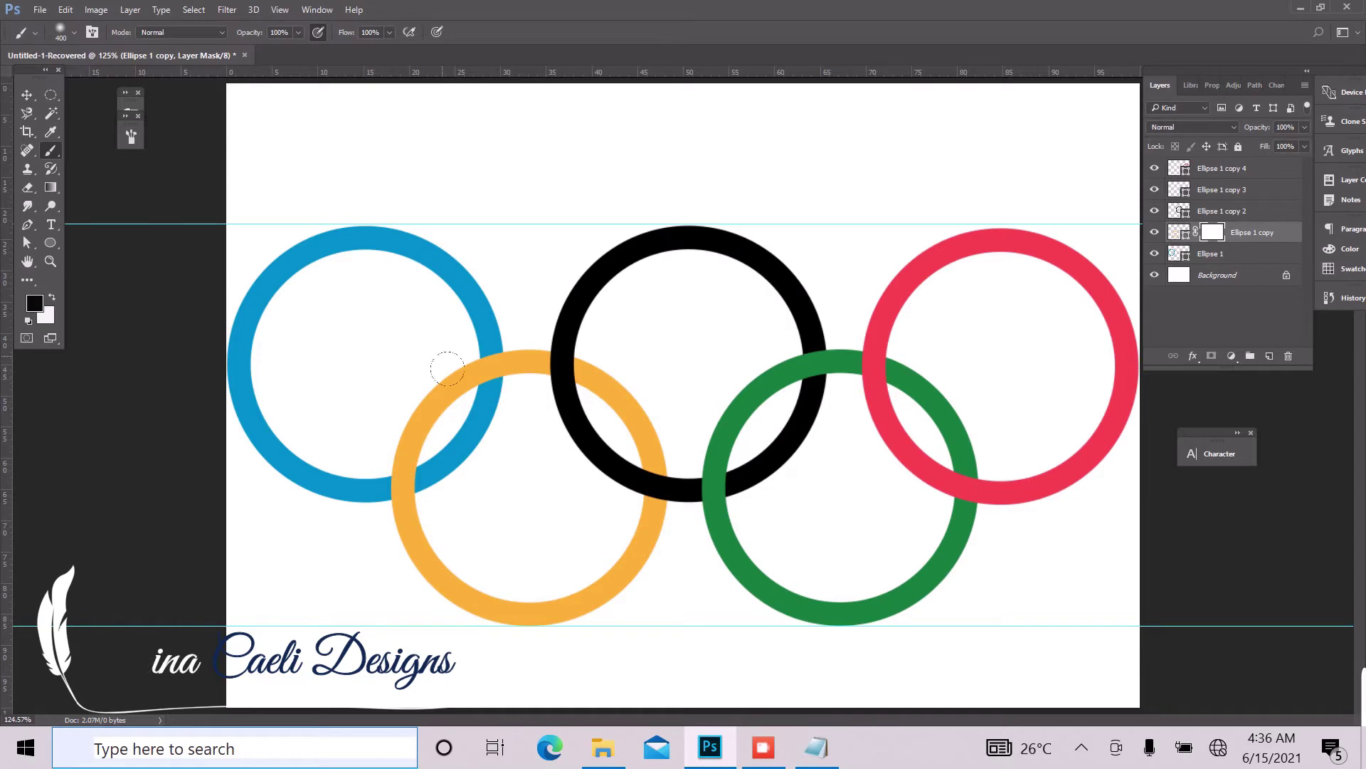
pyautogui.click(75, 33)
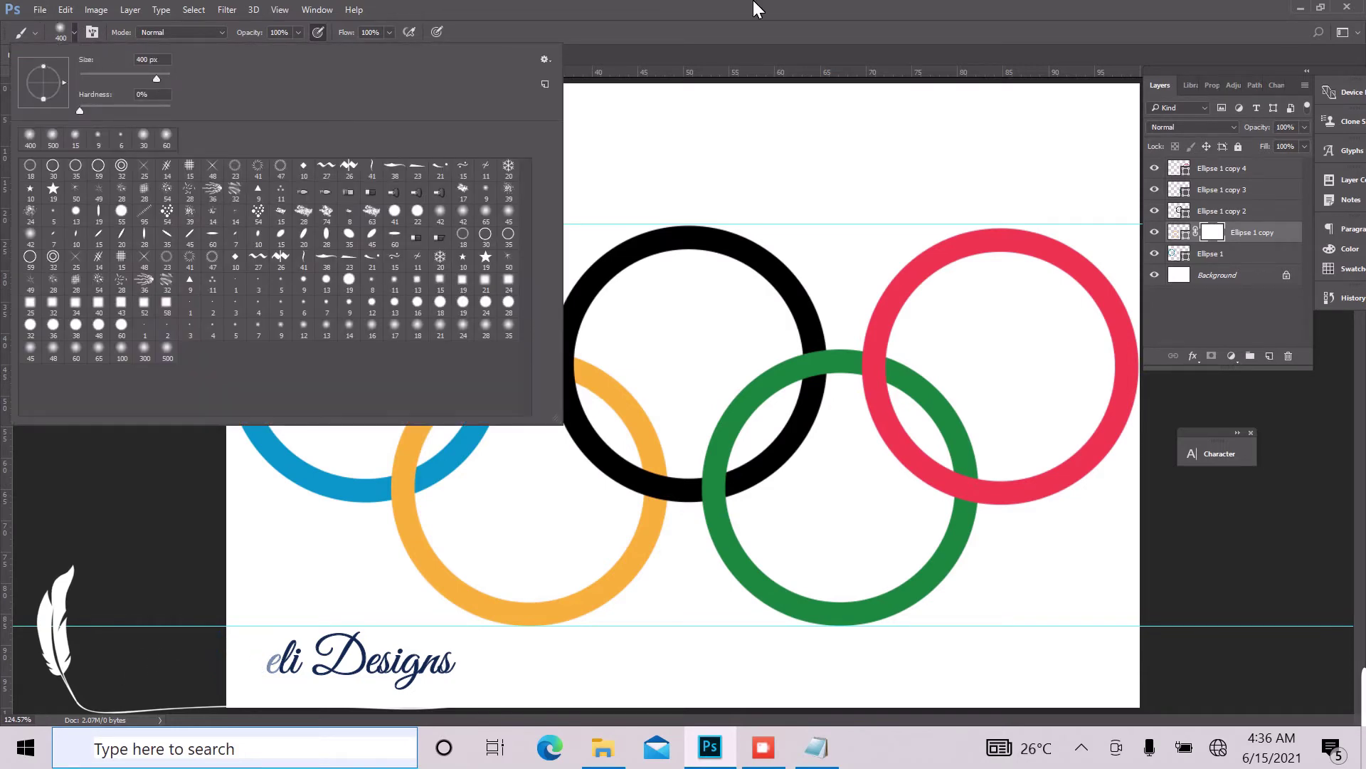
pyautogui.press('Return')
pyautogui.press('[')
pyautogui.press('[')
pyautogui.press('[')
pyautogui.press('[')
pyautogui.press('[')
pyautogui.press('[')
pyautogui.press('[')
pyautogui.press('[')
pyautogui.press('[')
pyautogui.press('[')
pyautogui.press('[')
pyautogui.press('[')
pyautogui.press('[')
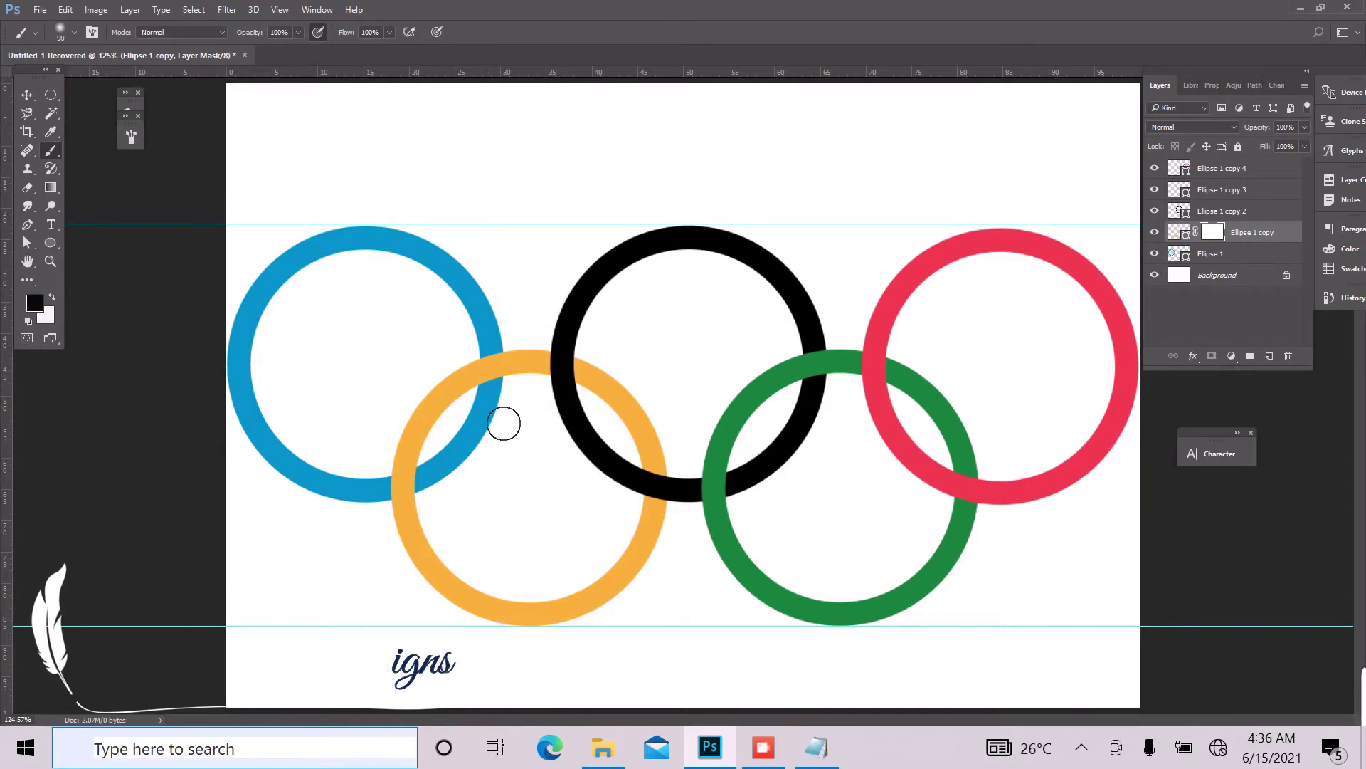
pyautogui.press('[')
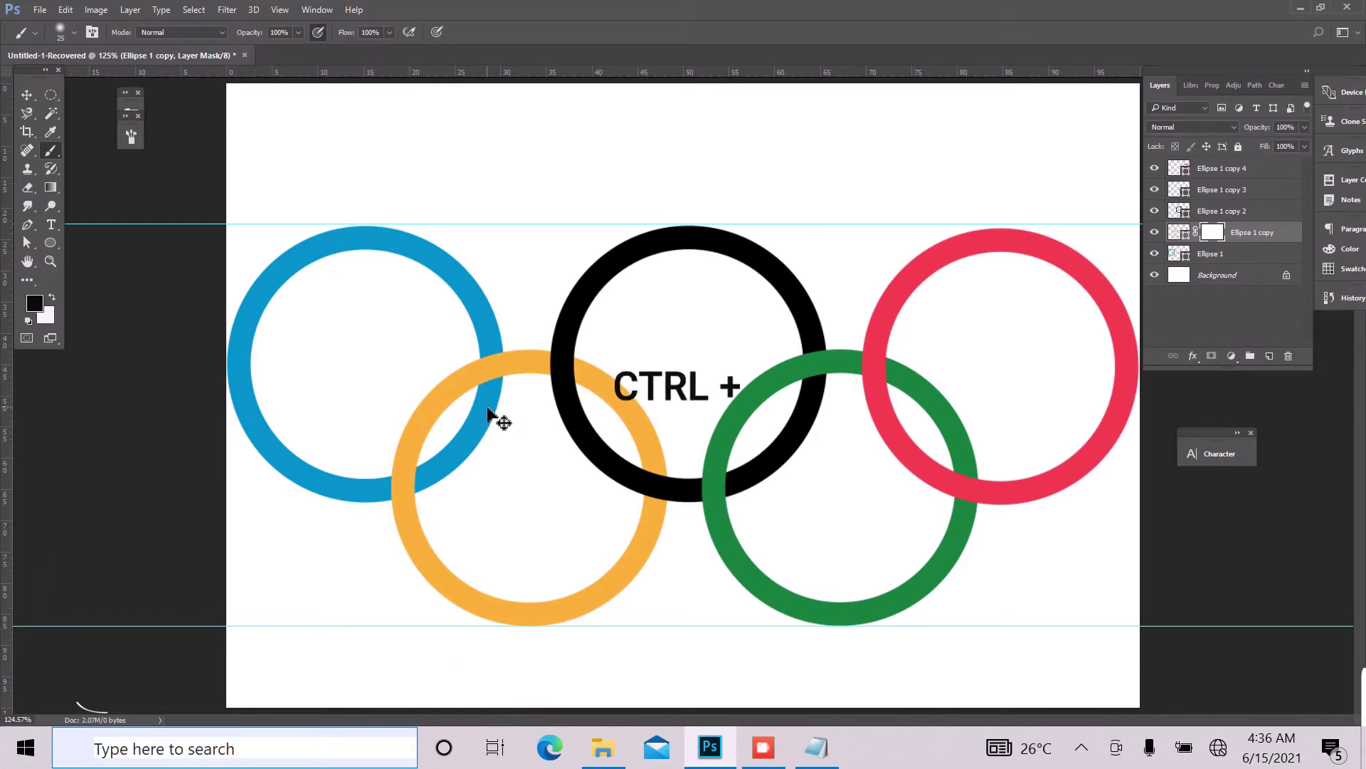
pyautogui.hotkey('ctrl', '+')
pyautogui.hotkey('ctrl', '+')
pyautogui.hotkey('ctrl', '+')
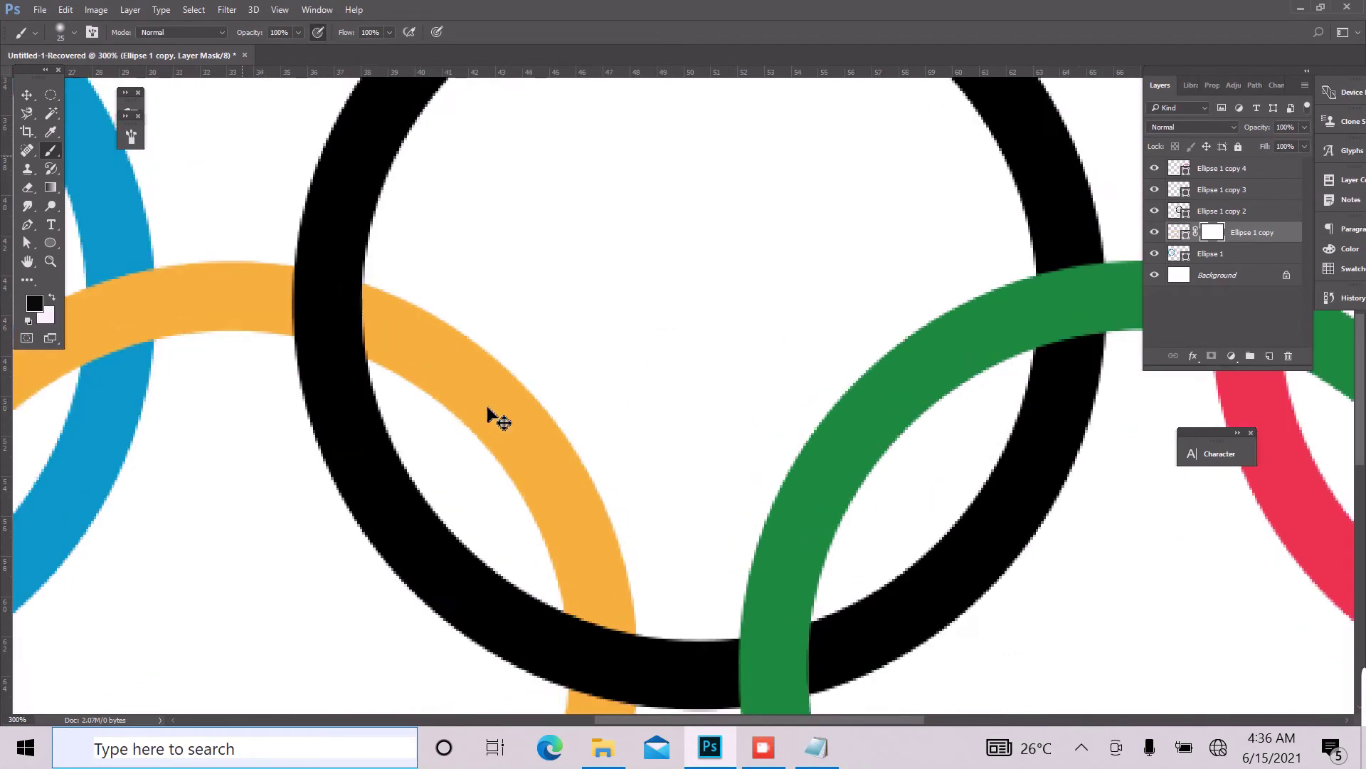
# Paint black on the mask to hide orange under the blue ring, then touch up the edges with white.
pyautogui.moveTo(333, 292); pyautogui.dragTo(335, 304)
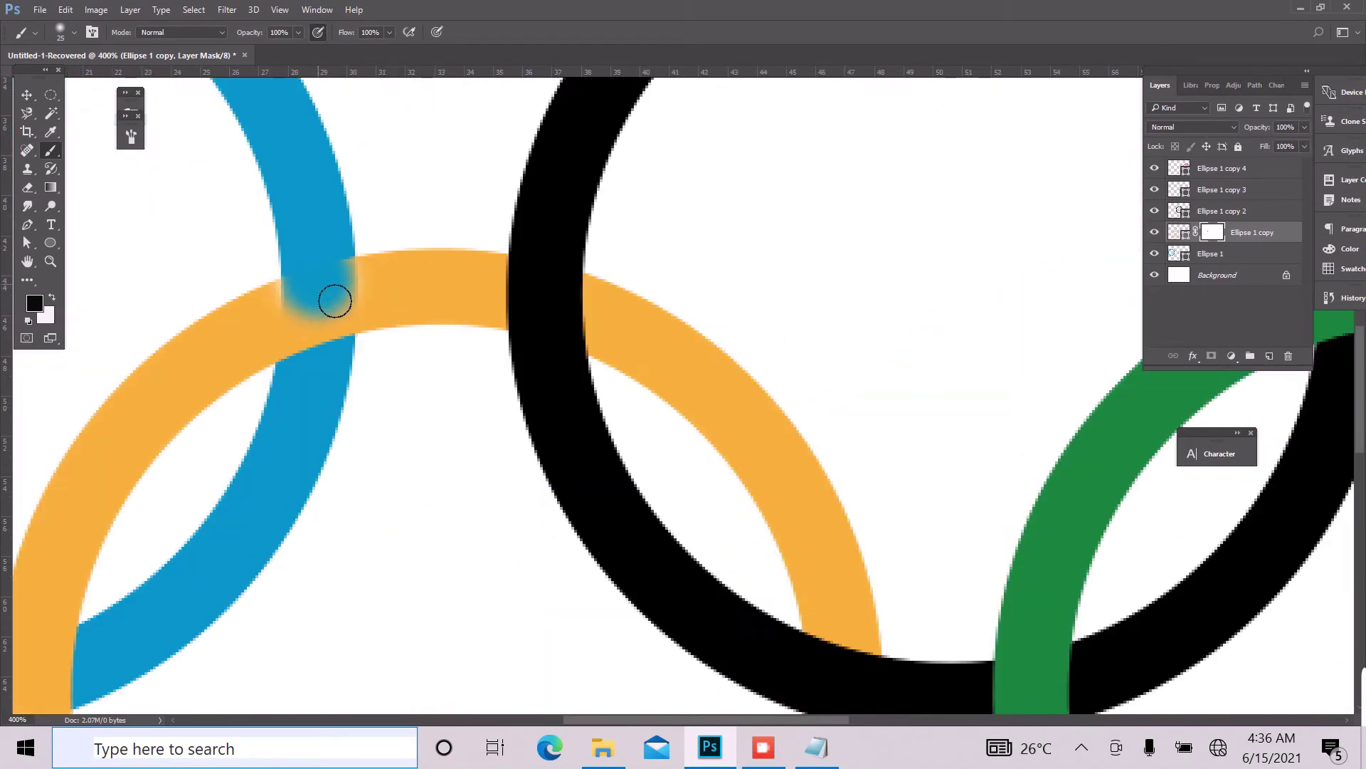
pyautogui.moveTo(335, 301); pyautogui.dragTo(329, 365)
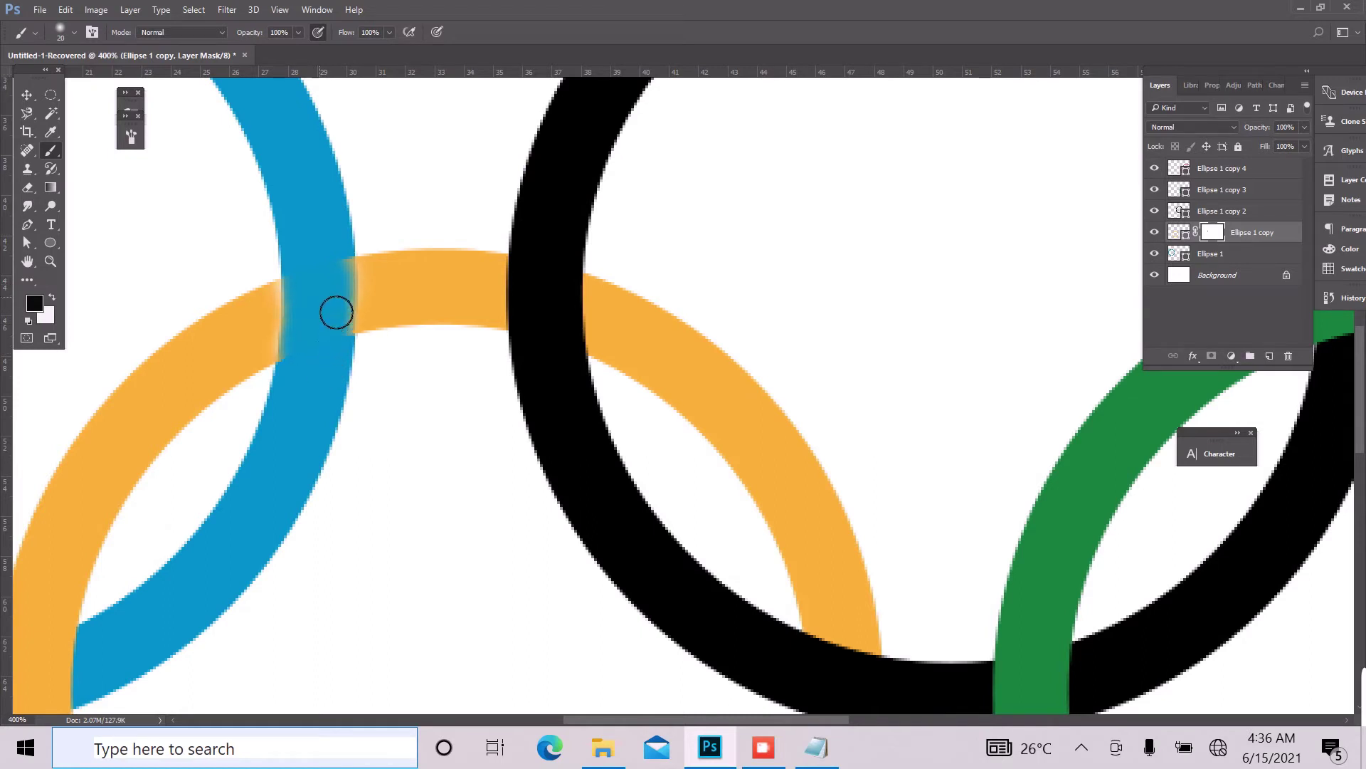
pyautogui.moveTo(340, 277); pyautogui.dragTo(339, 352)
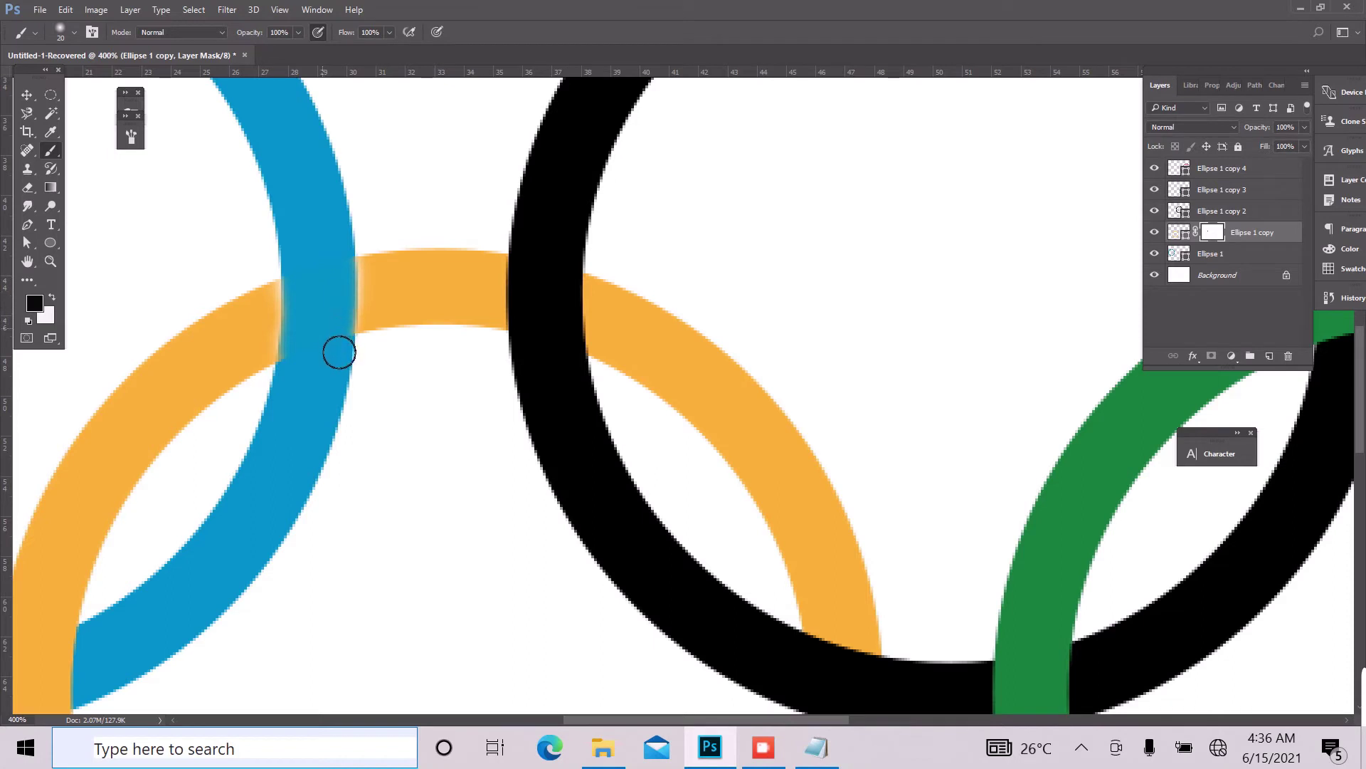
pyautogui.click(53, 298)
pyautogui.moveTo(268, 347)
pyautogui.mouseDown()
pyautogui.moveTo(273, 307)
pyautogui.moveTo(265, 367)
pyautogui.mouseUp()
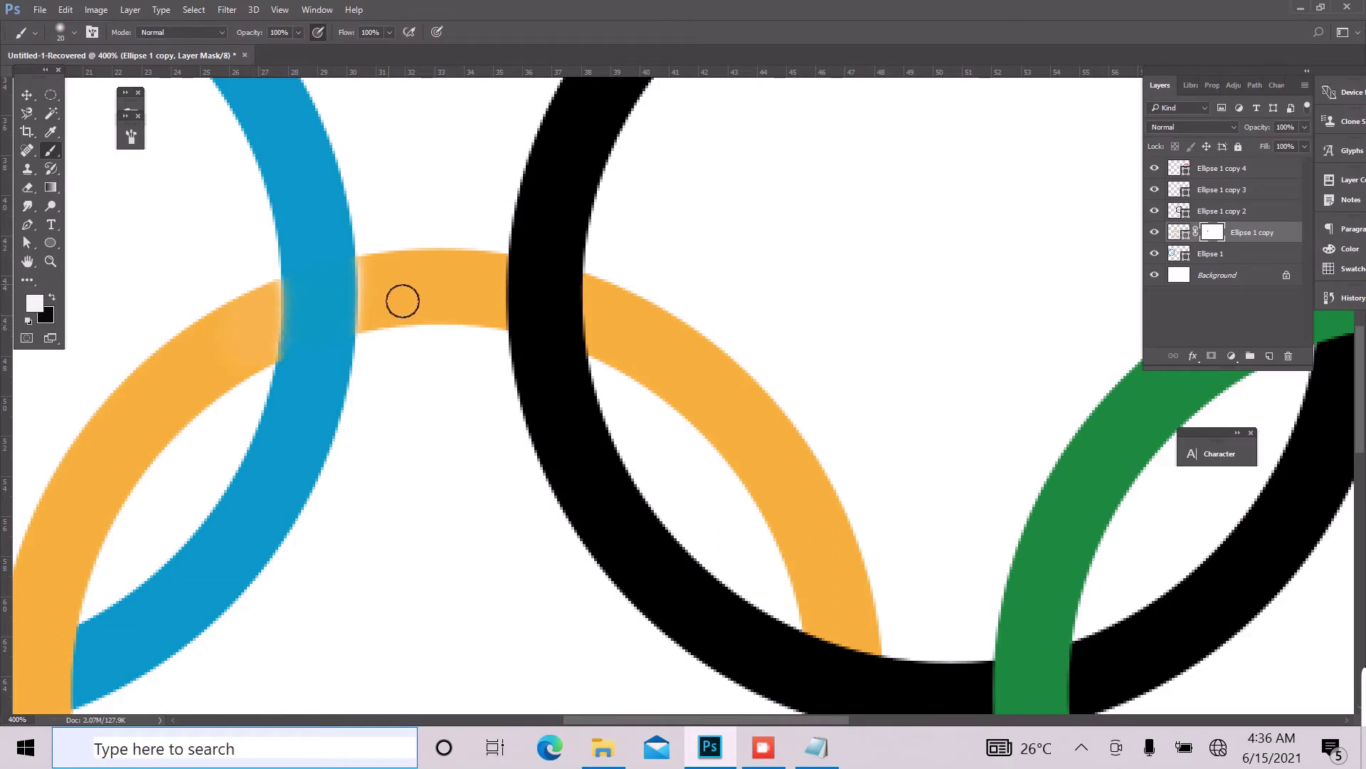
pyautogui.moveTo(398, 299)
pyautogui.mouseDown()
pyautogui.moveTo(396, 286)
pyautogui.moveTo(401, 325)
pyautogui.mouseUp()
pyautogui.click(52, 296)
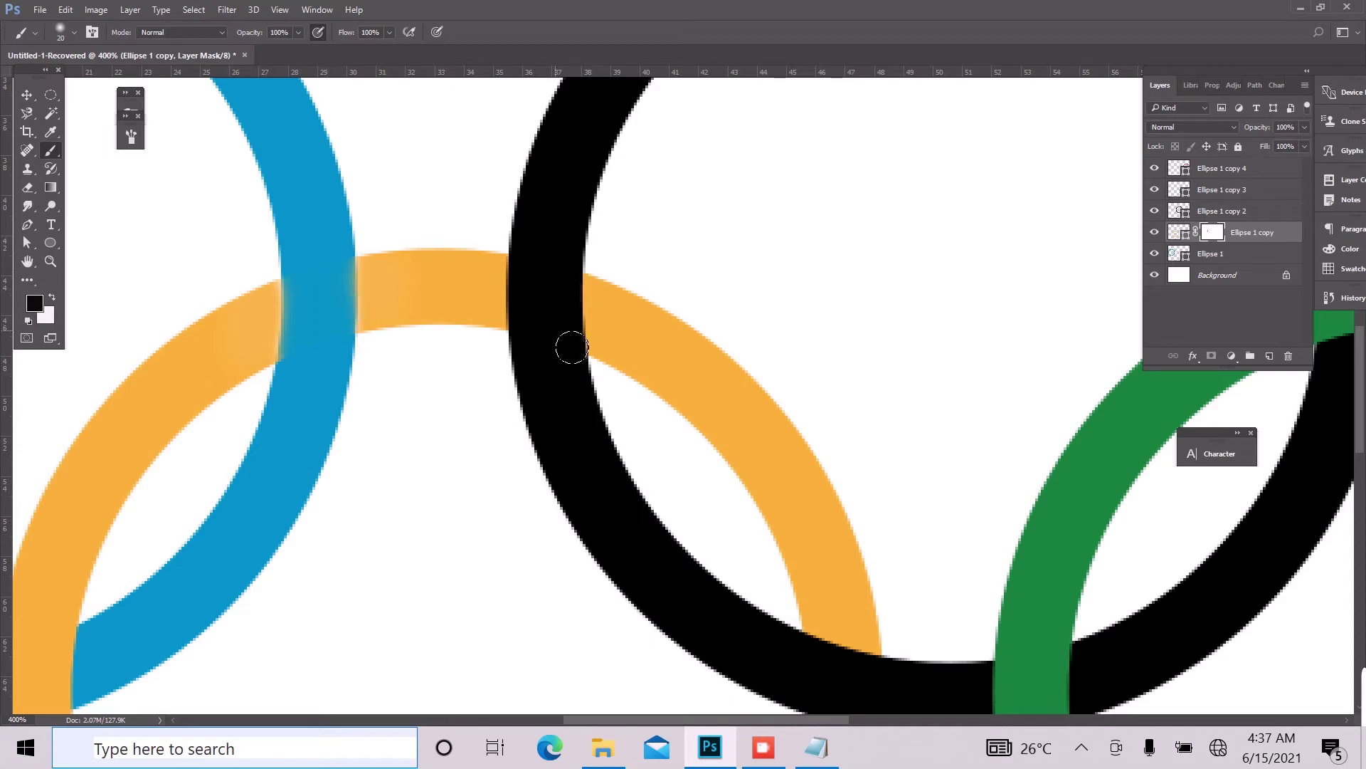
# Zoom out two steps, select the black ring's layer Ellipse 1 copy 2, and add a layer mask.
pyautogui.hotkey('ctrl', '-')
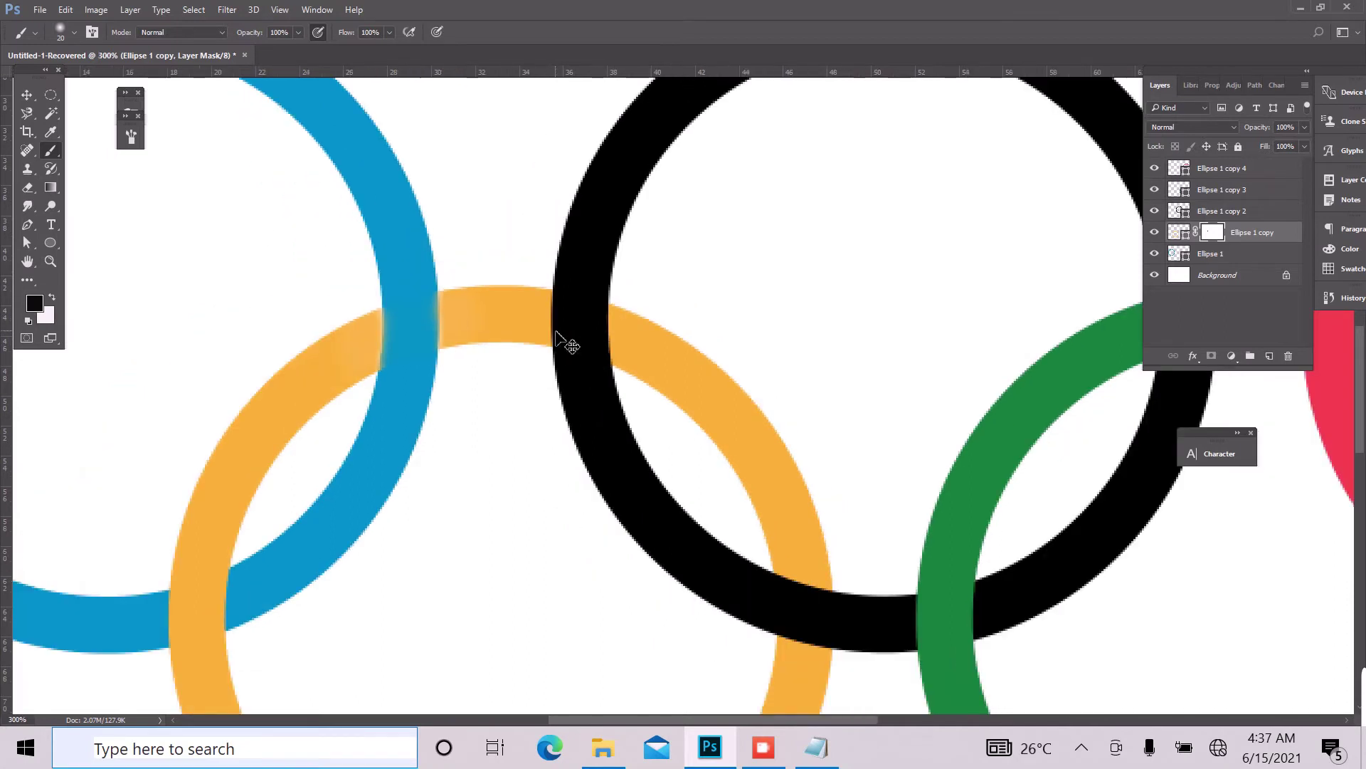
pyautogui.hotkey('ctrl', '-')
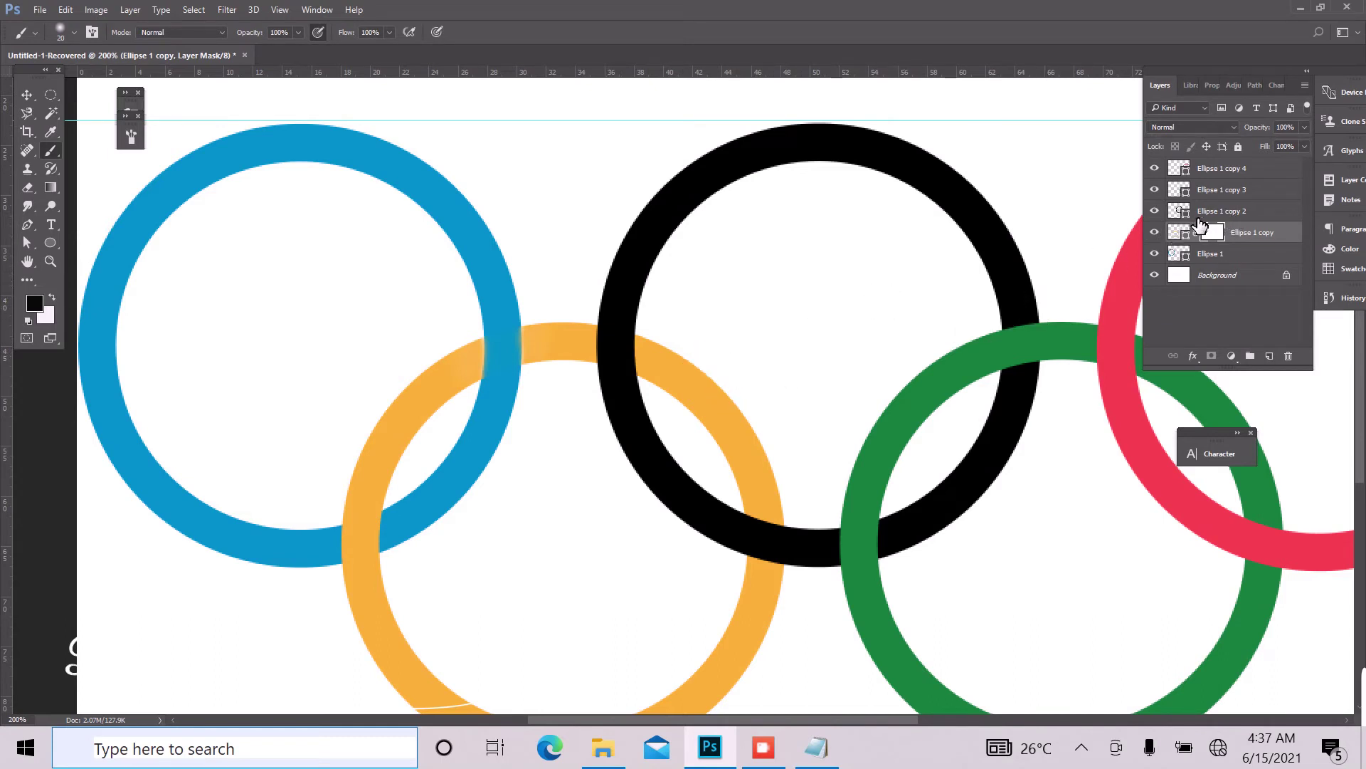
pyautogui.click(1228, 214)
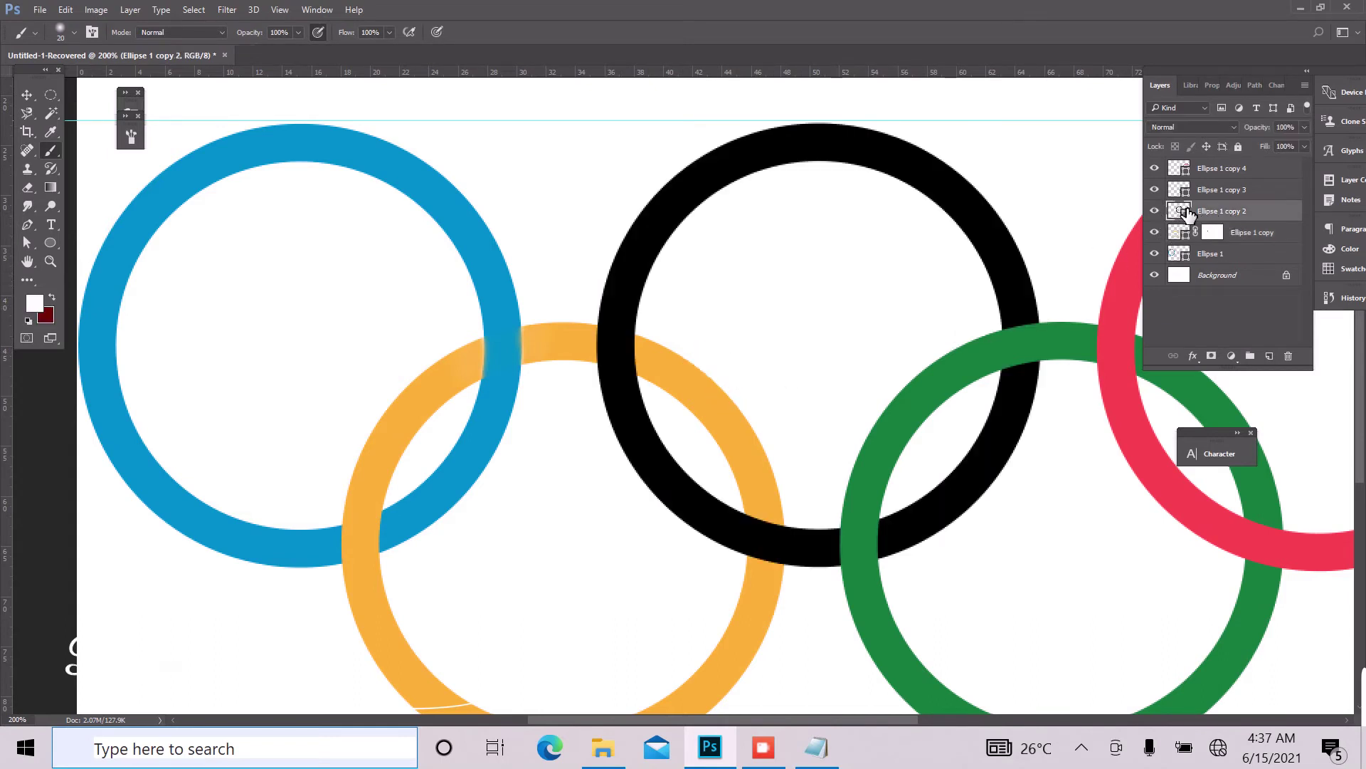
pyautogui.click(1213, 356)
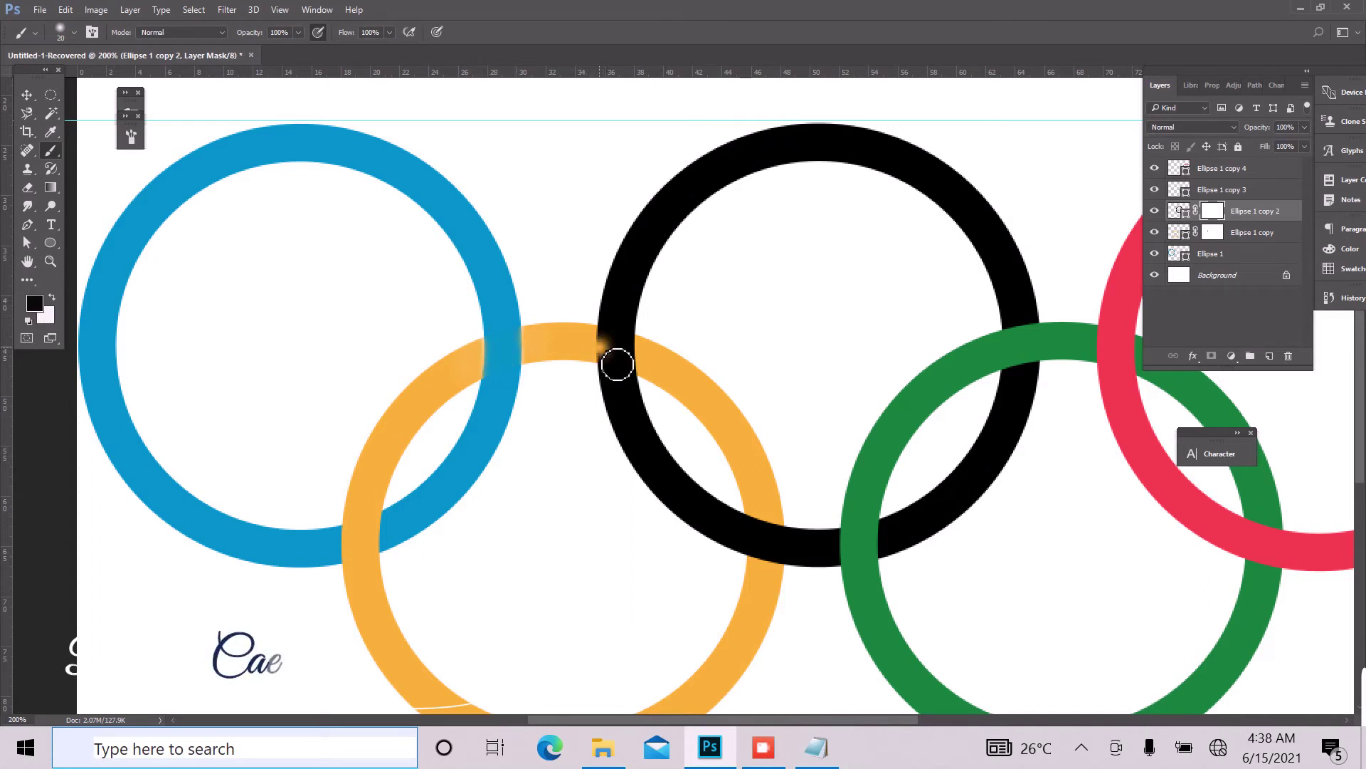
# Paint black on Ellipse 1 copy 2's mask to hide the black ring where orange crosses it.
pyautogui.moveTo(617, 364); pyautogui.dragTo(661, 375)
pyautogui.scroll(2, 650, 369)
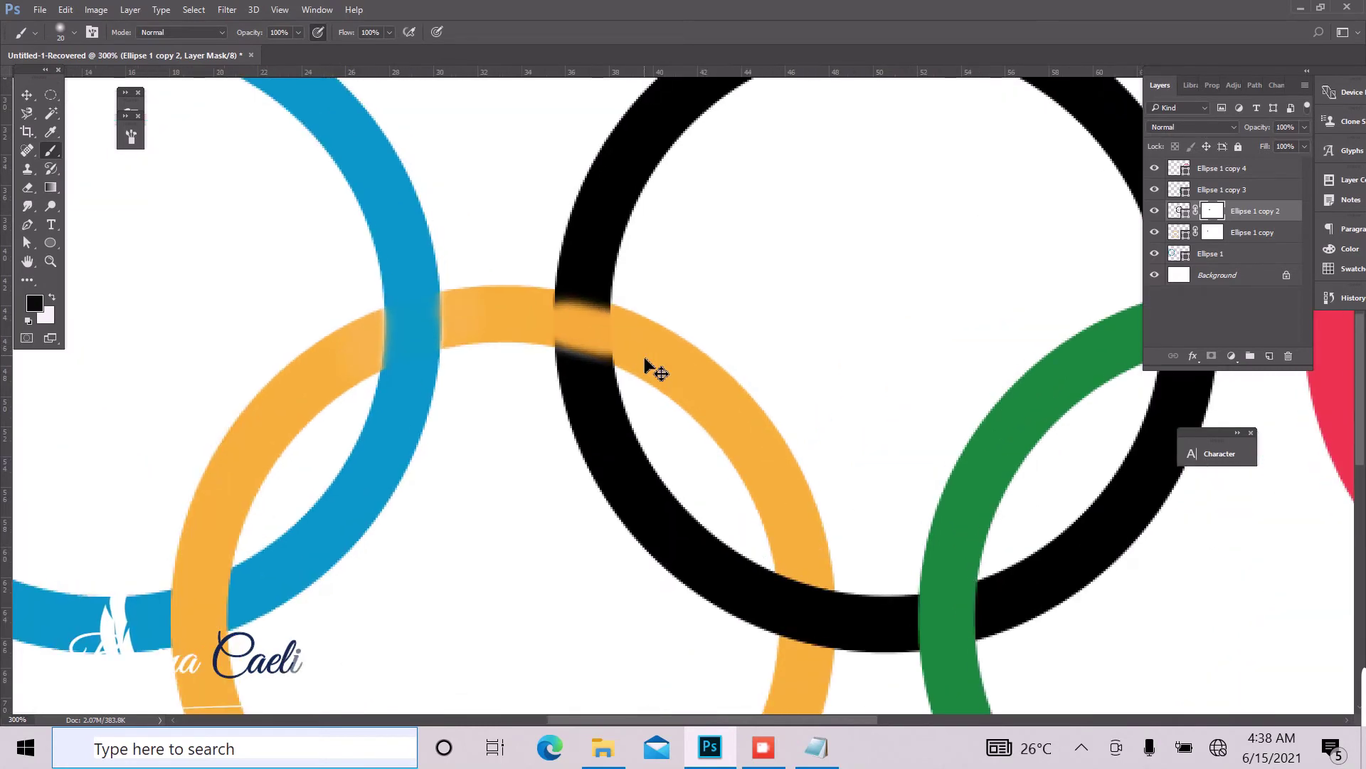
pyautogui.scroll(1, 645, 361)
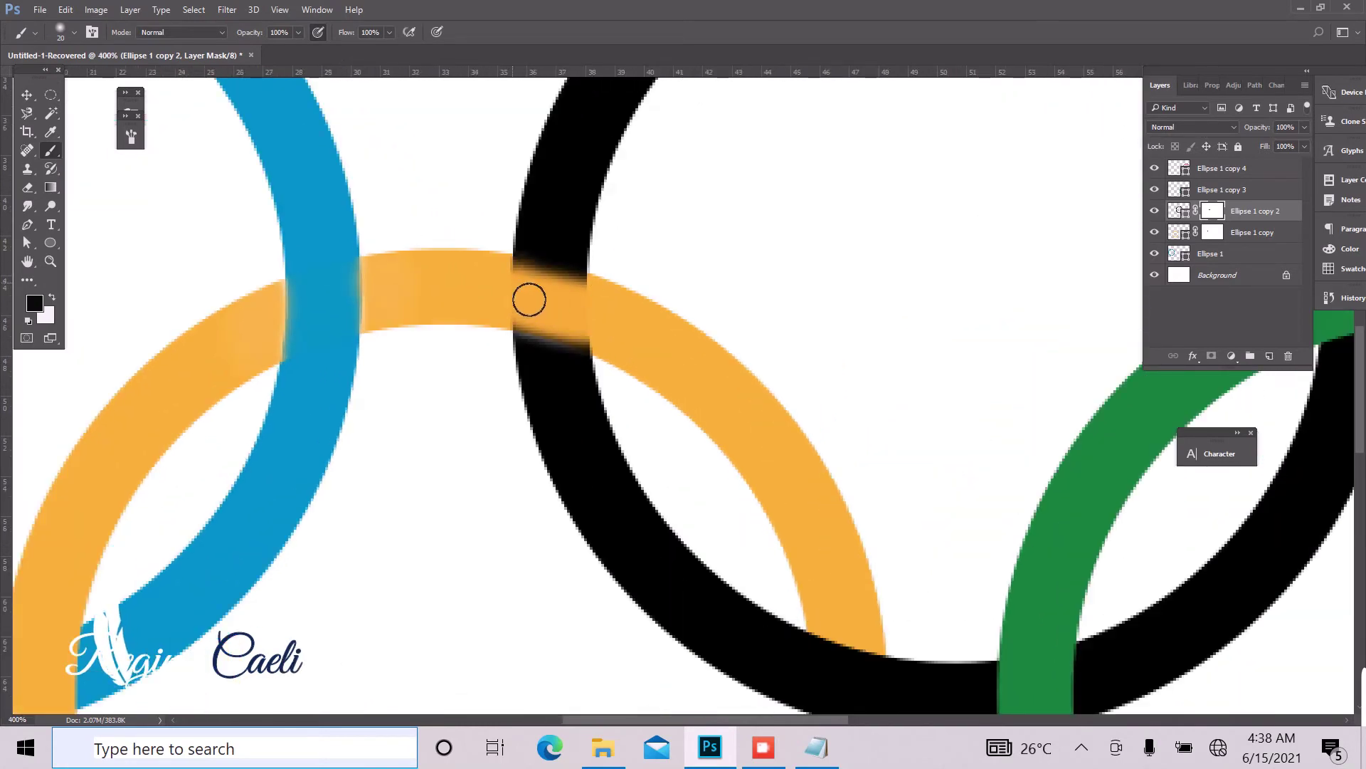
pyautogui.moveTo(529, 300)
pyautogui.mouseDown()
pyautogui.moveTo(612, 336)
pyautogui.moveTo(529, 323)
pyautogui.moveTo(626, 338)
pyautogui.moveTo(567, 307)
pyautogui.moveTo(507, 304)
pyautogui.moveTo(606, 328)
pyautogui.moveTo(546, 271)
pyautogui.moveTo(580, 262)
pyautogui.moveTo(531, 244)
pyautogui.moveTo(581, 265)
pyautogui.moveTo(561, 272)
pyautogui.moveTo(573, 252)
pyautogui.moveTo(533, 252)
pyautogui.moveTo(626, 306)
pyautogui.moveTo(627, 326)
pyautogui.moveTo(548, 318)
pyautogui.moveTo(595, 323)
pyautogui.mouseUp()
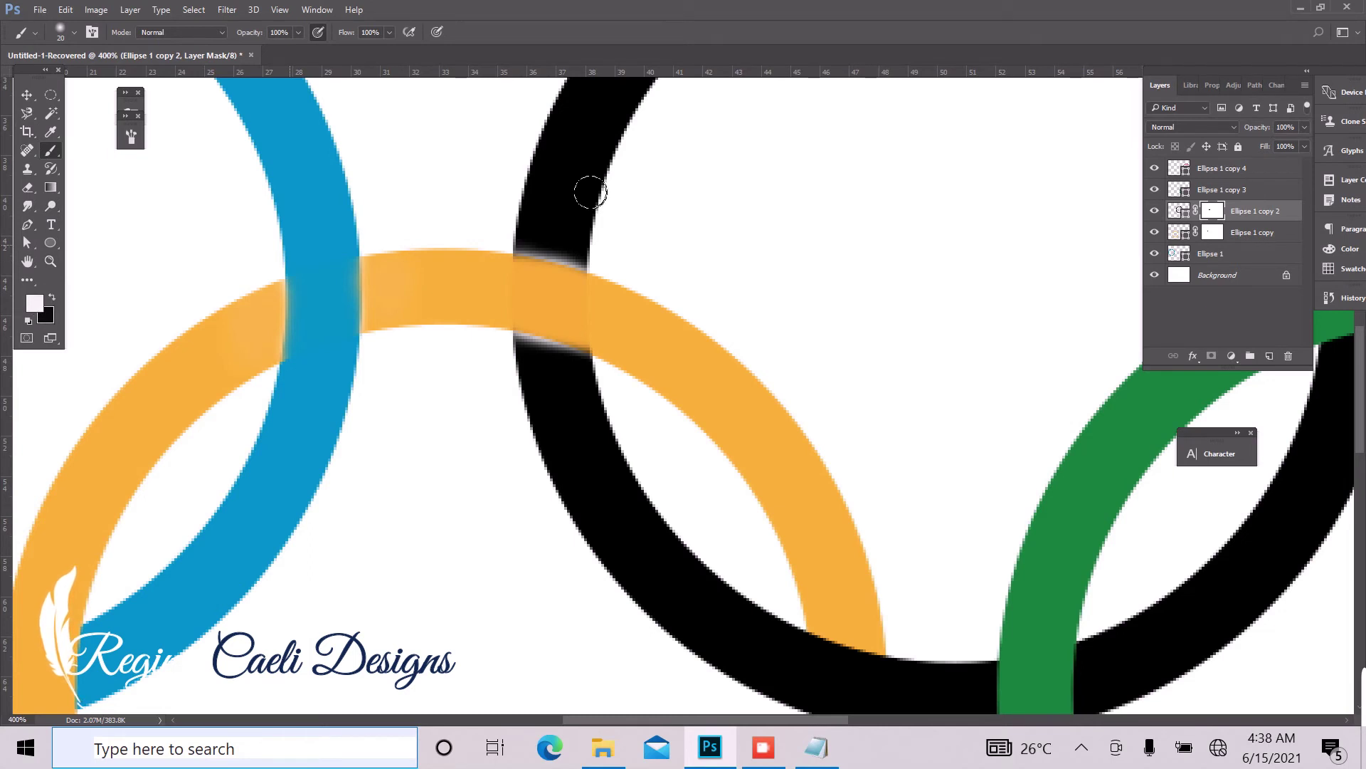
# Restore black along the crossing's edges with white, then reshape the edge in black and zoom out.
pyautogui.moveTo(563, 241); pyautogui.dragTo(565, 246)
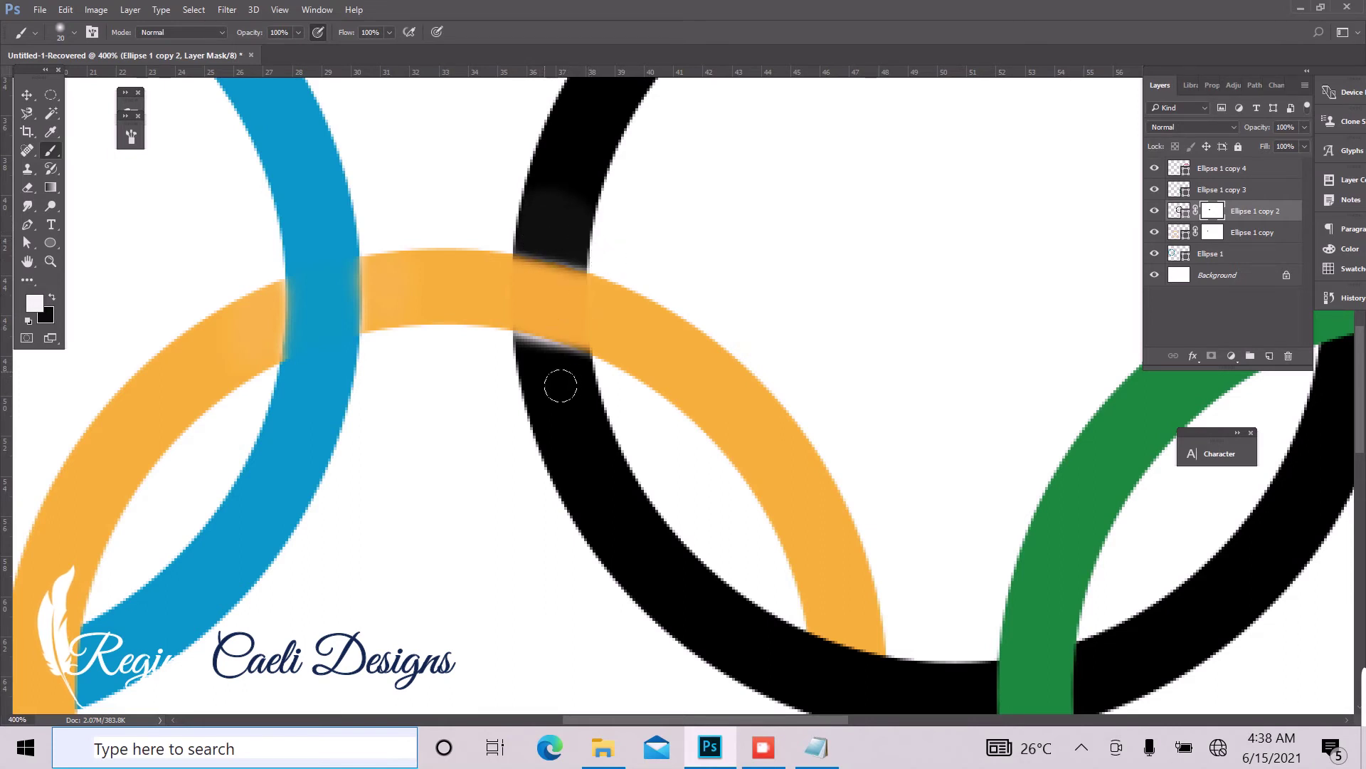
pyautogui.moveTo(561, 382); pyautogui.dragTo(530, 384)
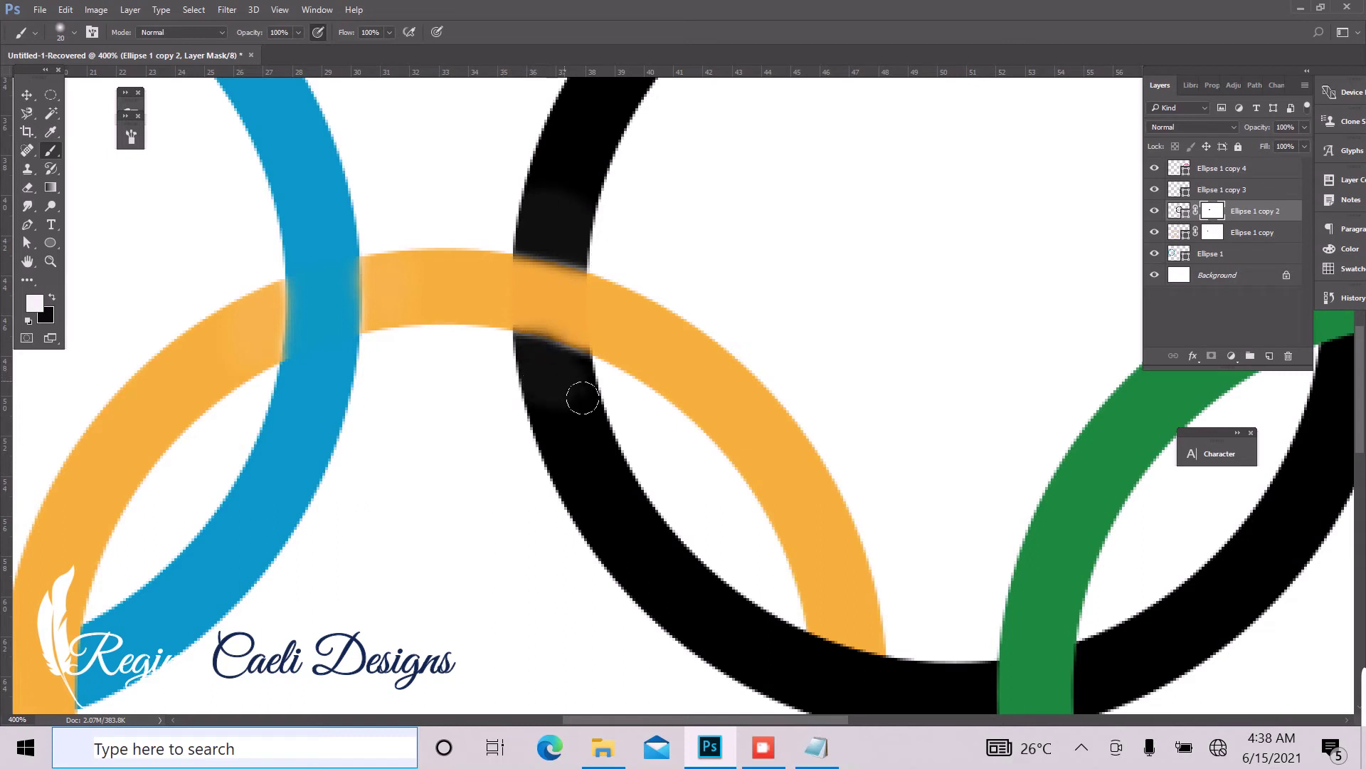
pyautogui.moveTo(569, 347); pyautogui.dragTo(580, 393)
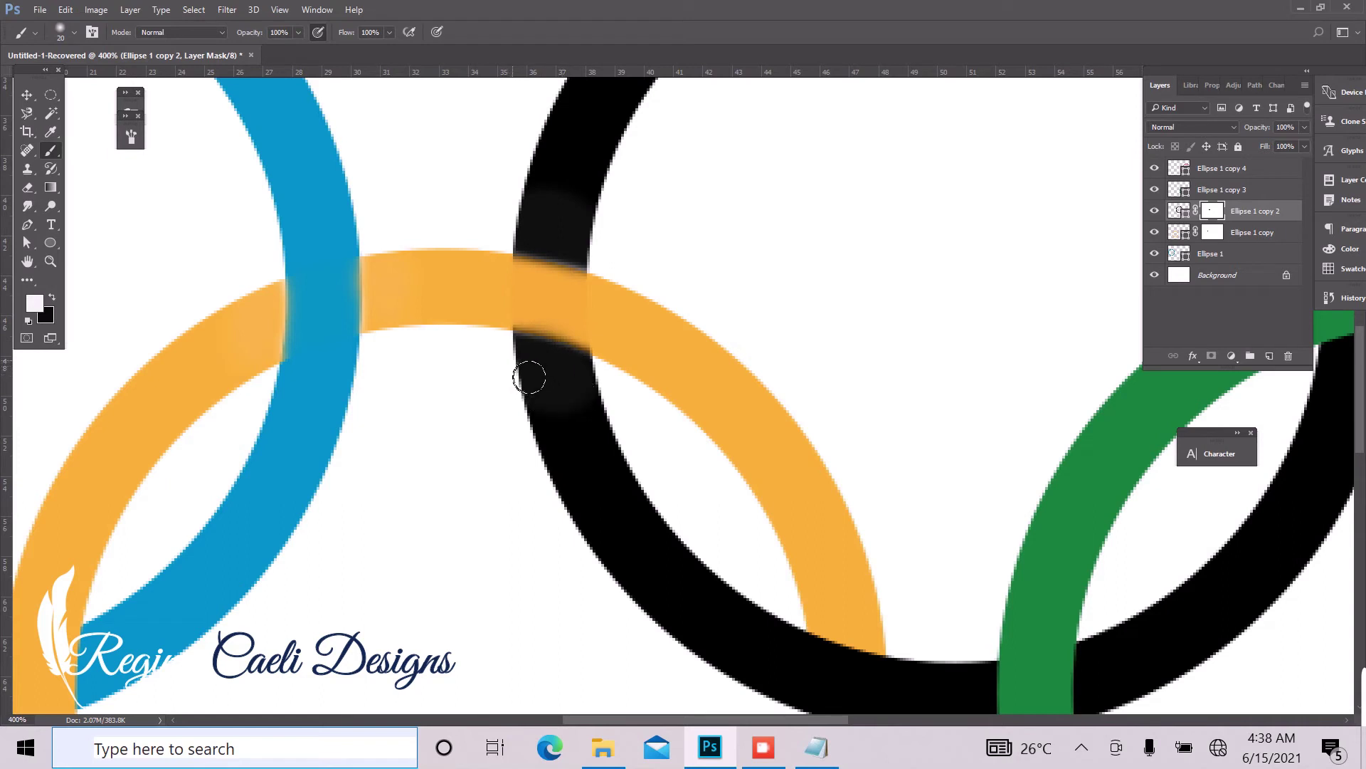
pyautogui.click(52, 297)
pyautogui.moveTo(582, 331); pyautogui.dragTo(606, 333)
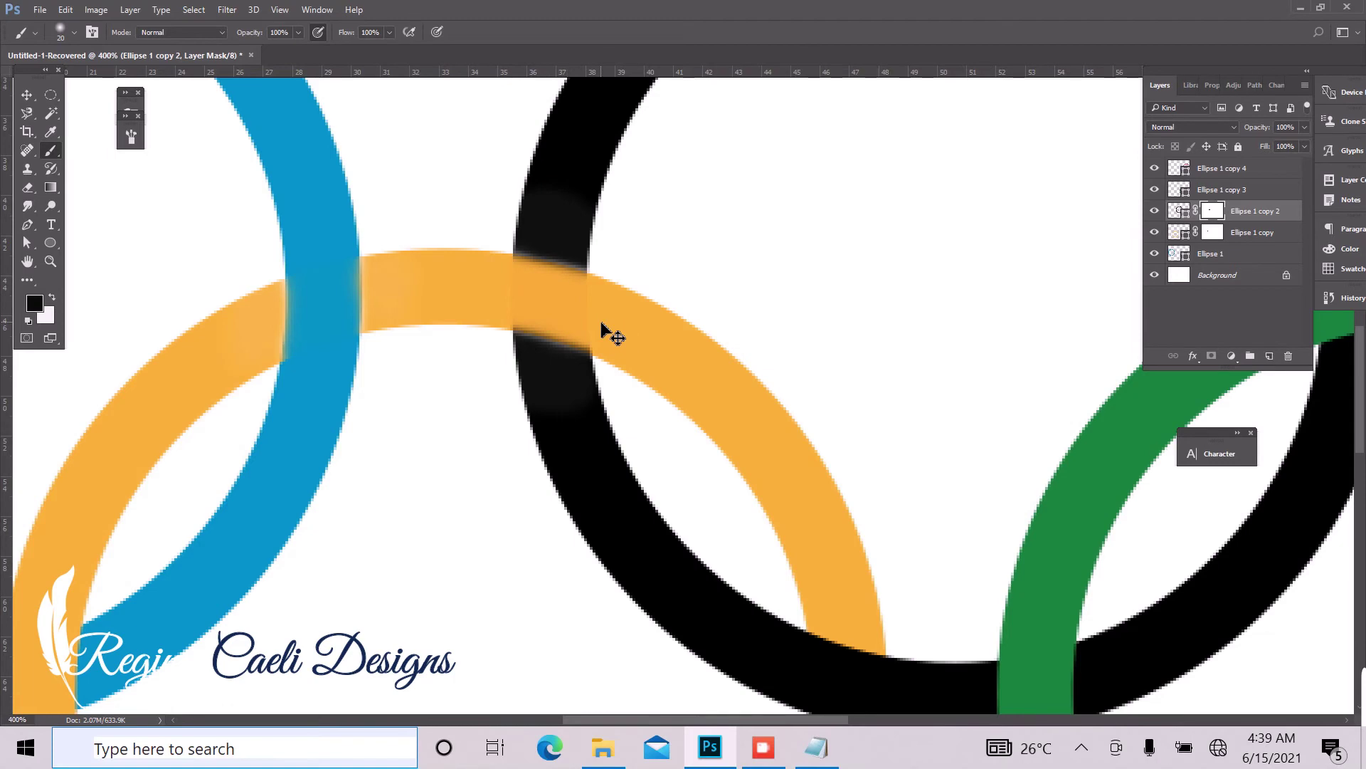
pyautogui.scroll(-3, 601, 331)
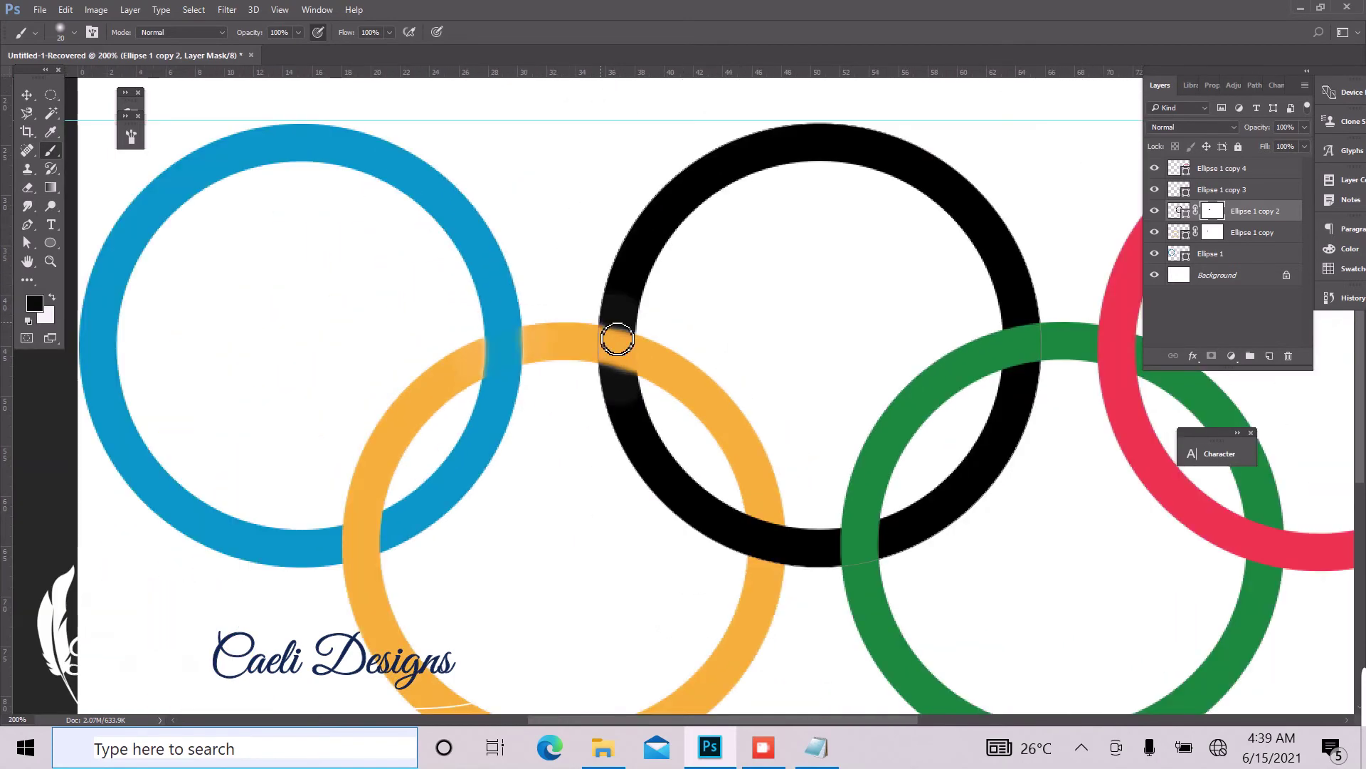
# Finish the black ring's top crossing, then add a layer mask to the green ring's layer Ellipse 1 copy 3.
pyautogui.click(617, 340)
pyautogui.click(1258, 189)
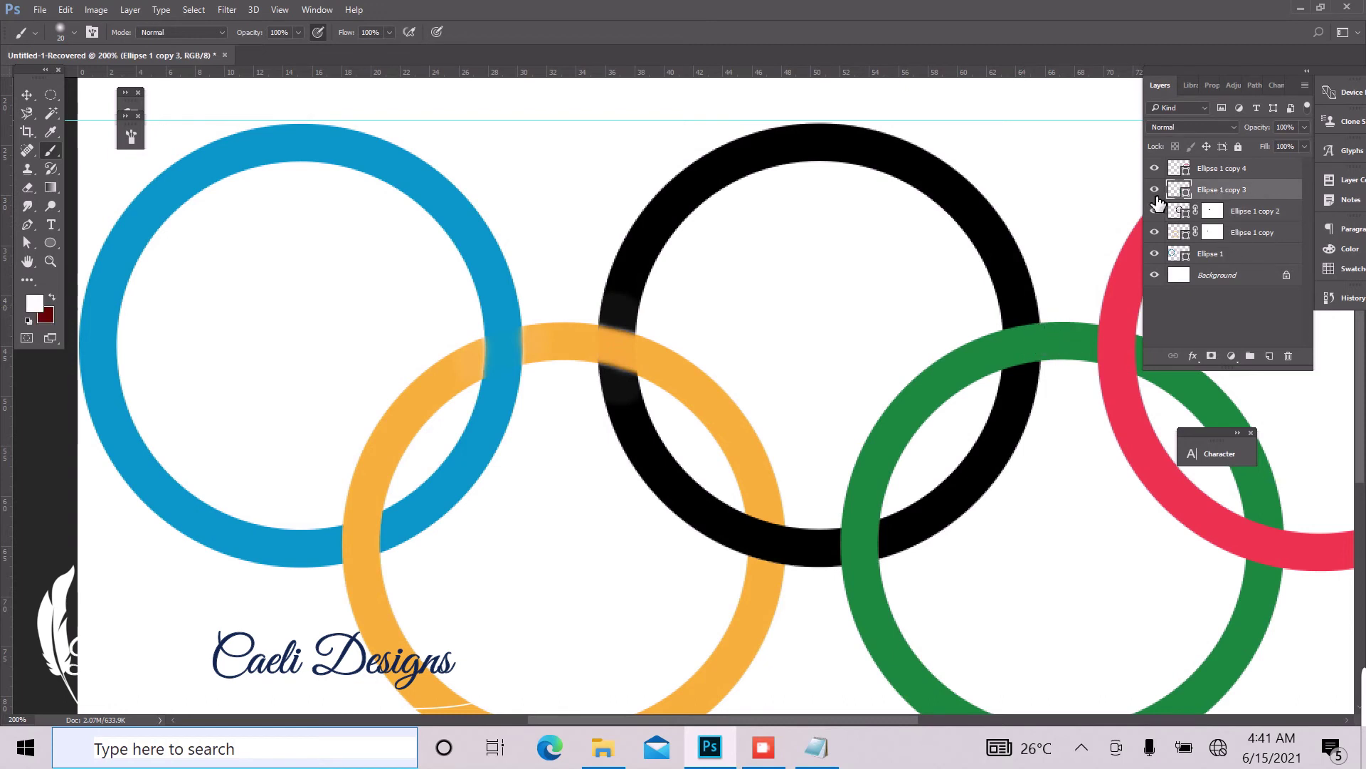
pyautogui.click(1155, 190)
pyautogui.click(1155, 190)
pyautogui.click(1213, 356)
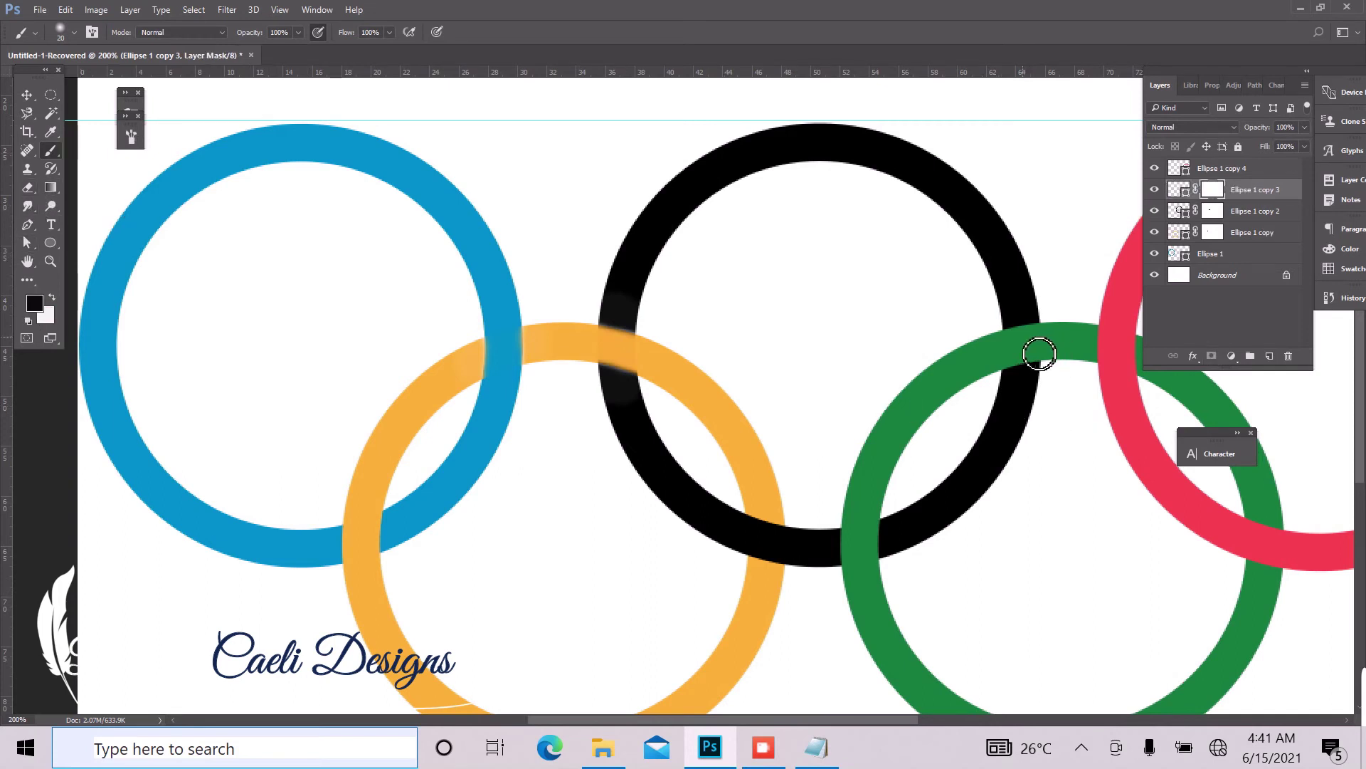
# Zoom in and paint black on the mask to hide green where the black ring crosses it.
pyautogui.hotkey('ctrl', '+')
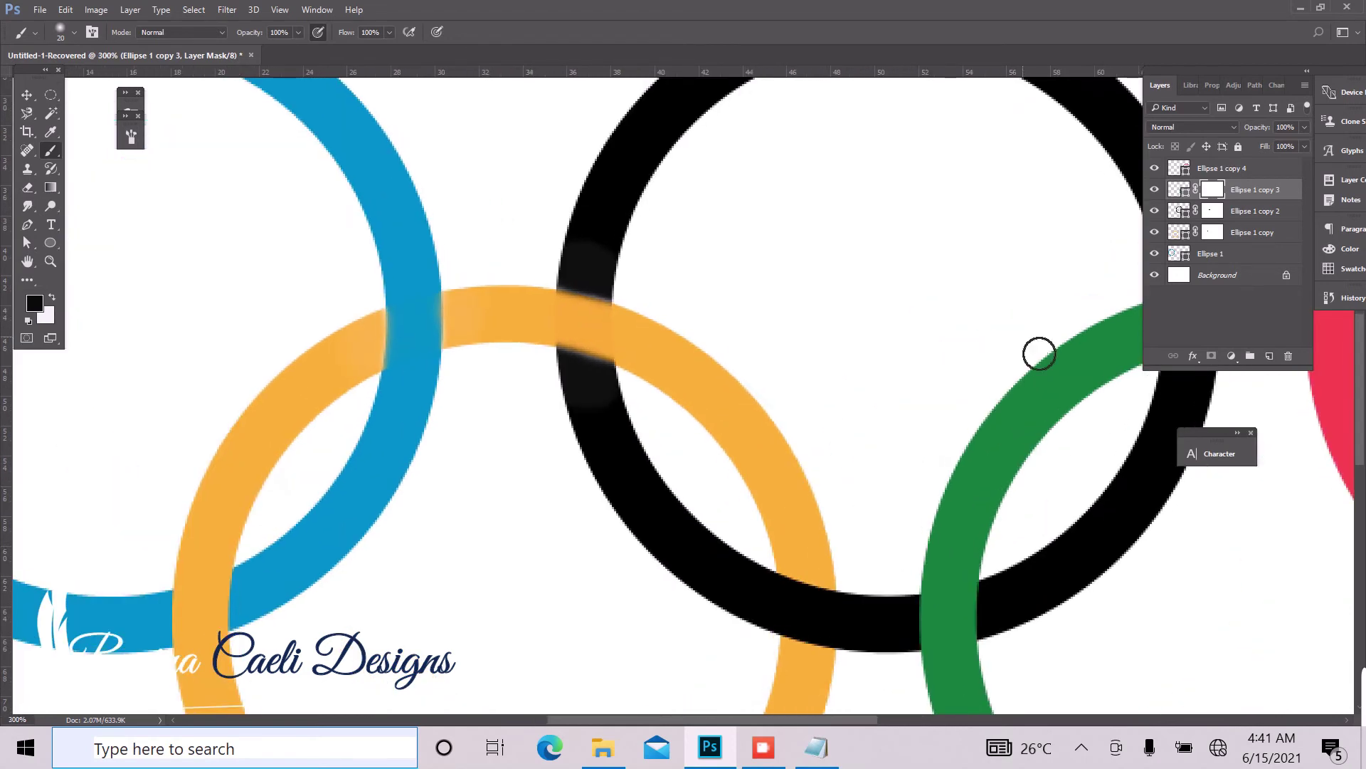
pyautogui.moveTo(837, 723); pyautogui.dragTo(903, 722)
pyautogui.hotkey('ctrl', '+')
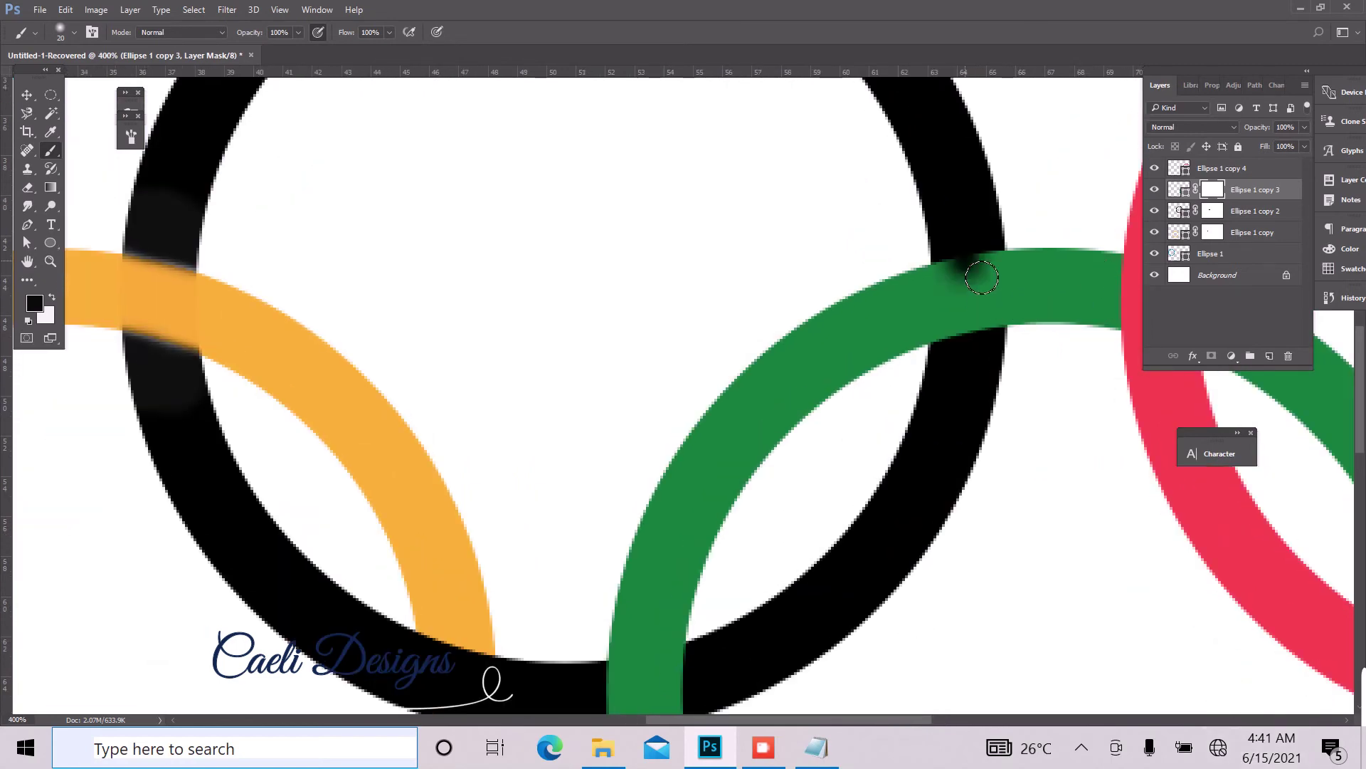
pyautogui.moveTo(982, 277)
pyautogui.mouseDown()
pyautogui.moveTo(968, 288)
pyautogui.moveTo(982, 303)
pyautogui.moveTo(976, 354)
pyautogui.moveTo(989, 275)
pyautogui.moveTo(1000, 341)
pyautogui.mouseUp()
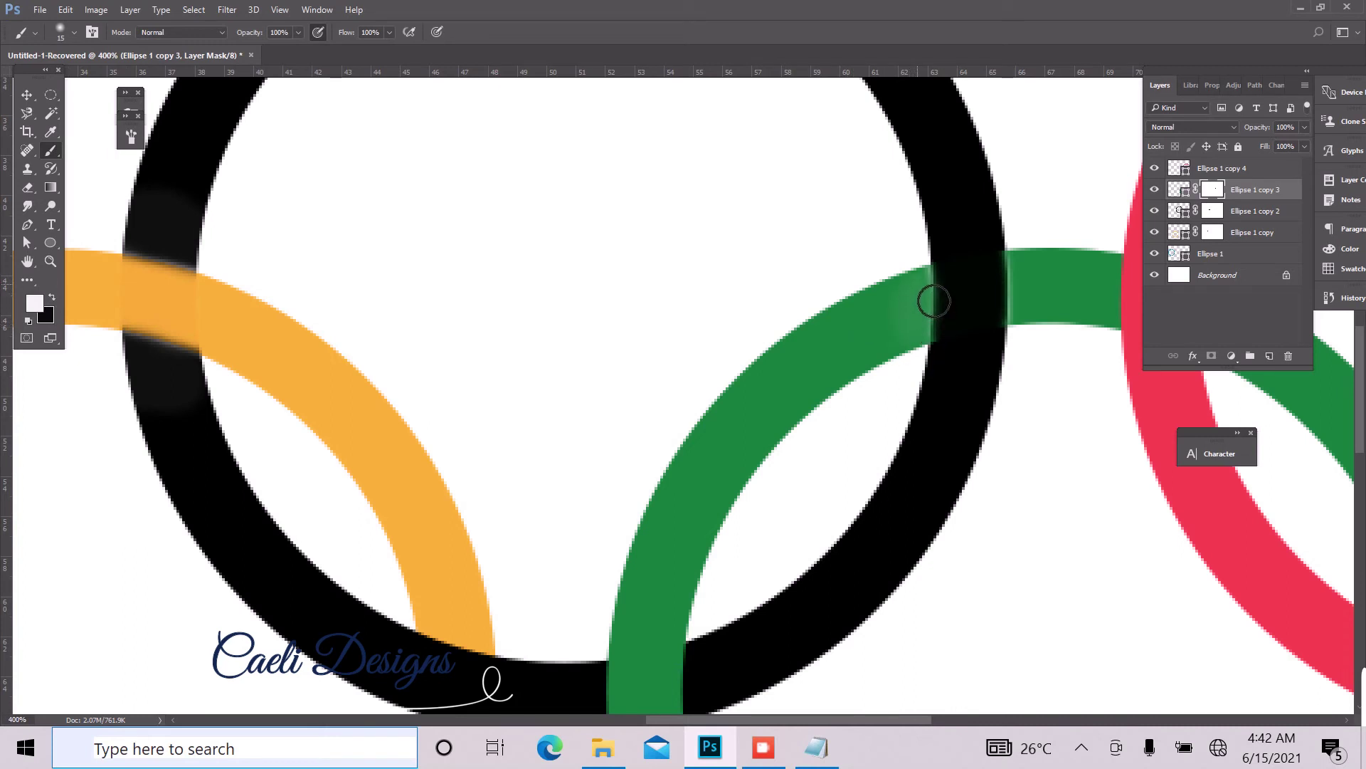
pyautogui.moveTo(933, 294); pyautogui.dragTo(928, 353)
pyautogui.moveTo(1041, 290)
pyautogui.mouseDown()
pyautogui.moveTo(1040, 269)
pyautogui.moveTo(1044, 331)
pyautogui.mouseUp()
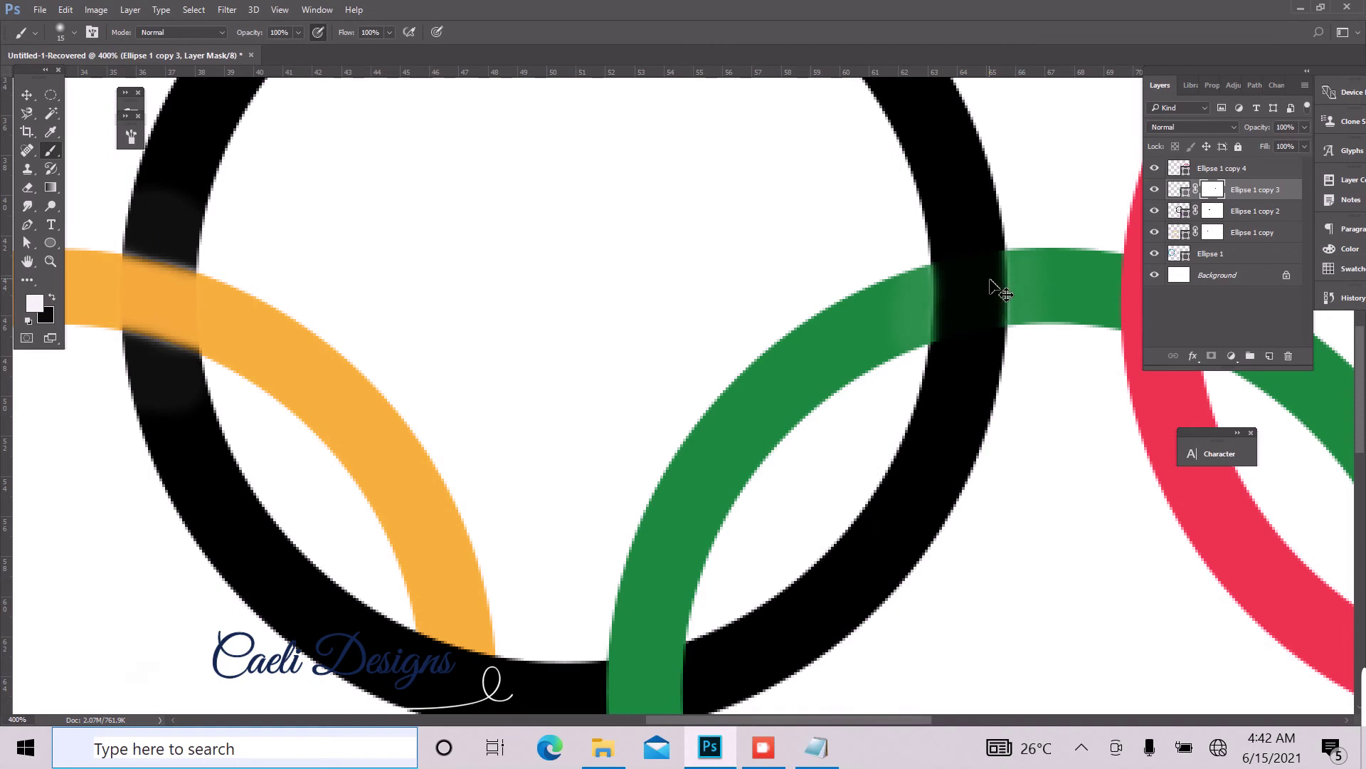
pyautogui.hotkey('ctrl', '-')
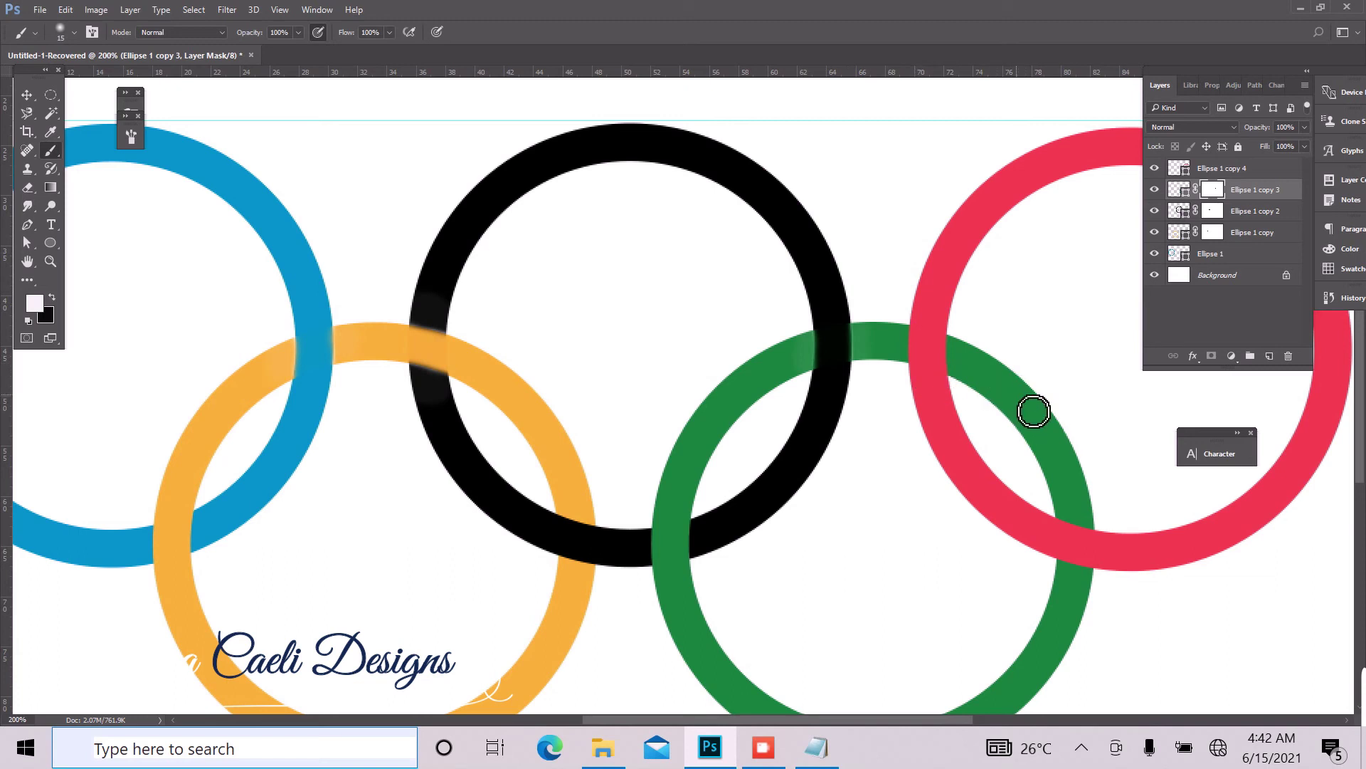
# Add a layer mask to the red ring's layer Ellipse 1 copy 4 and zoom in on the red–green crossing.
pyautogui.click(1261, 171)
pyautogui.click(1155, 169)
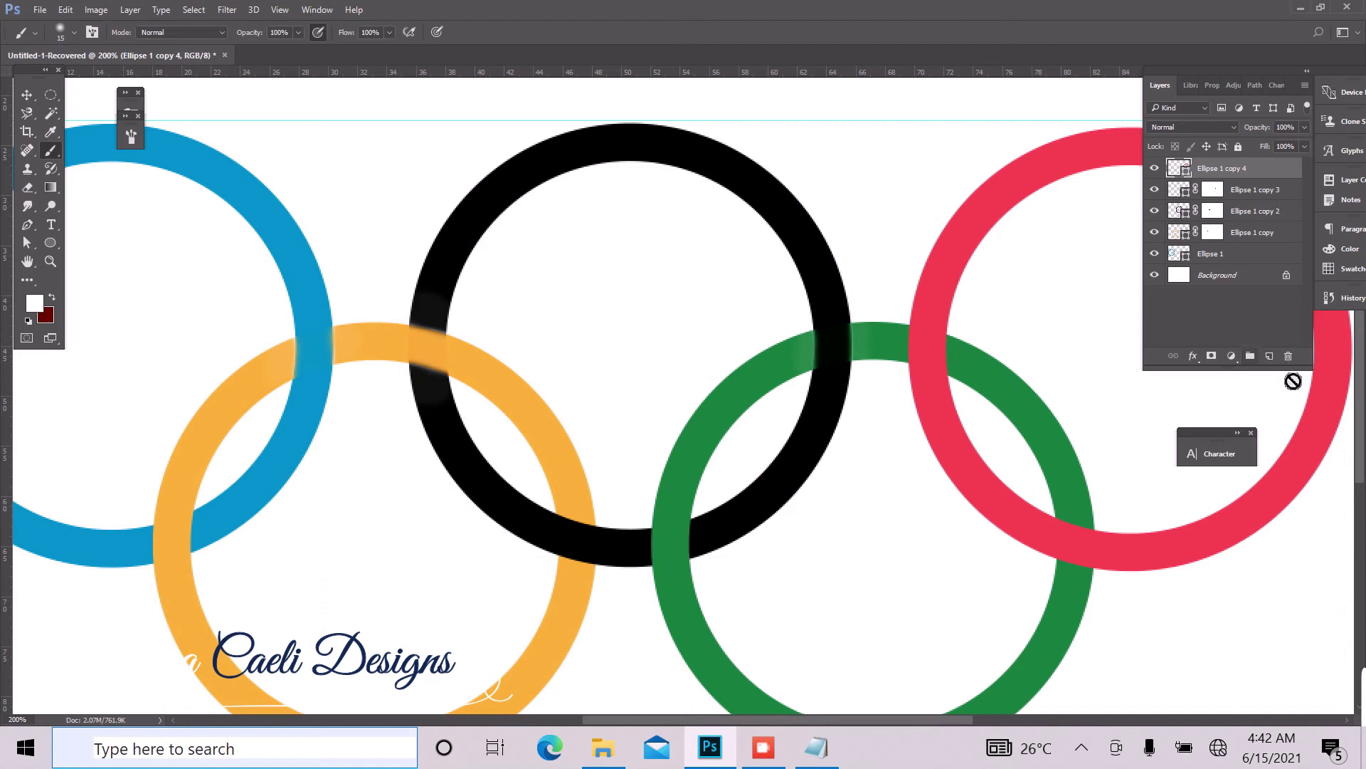
pyautogui.click(1212, 356)
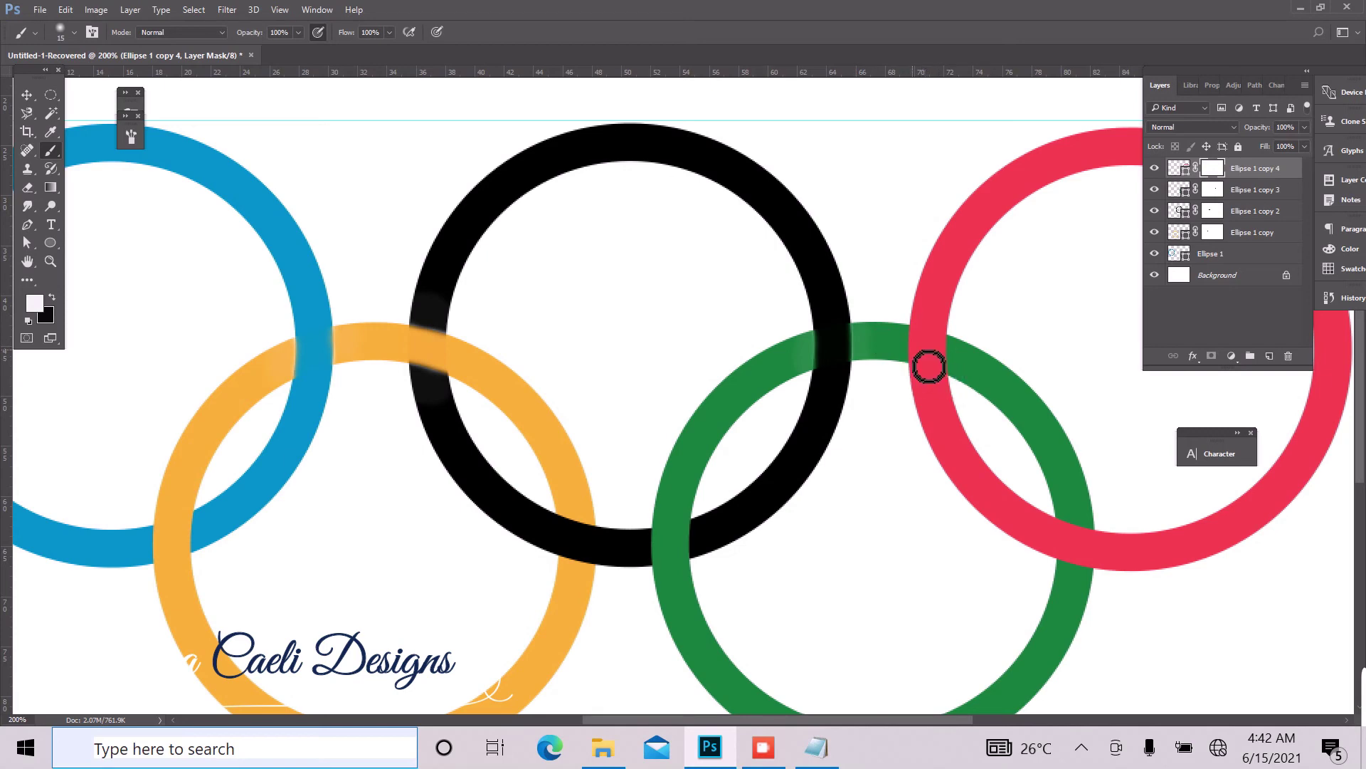
pyautogui.hotkey('ctrl', '+')
pyautogui.hotkey('ctrl', '+')
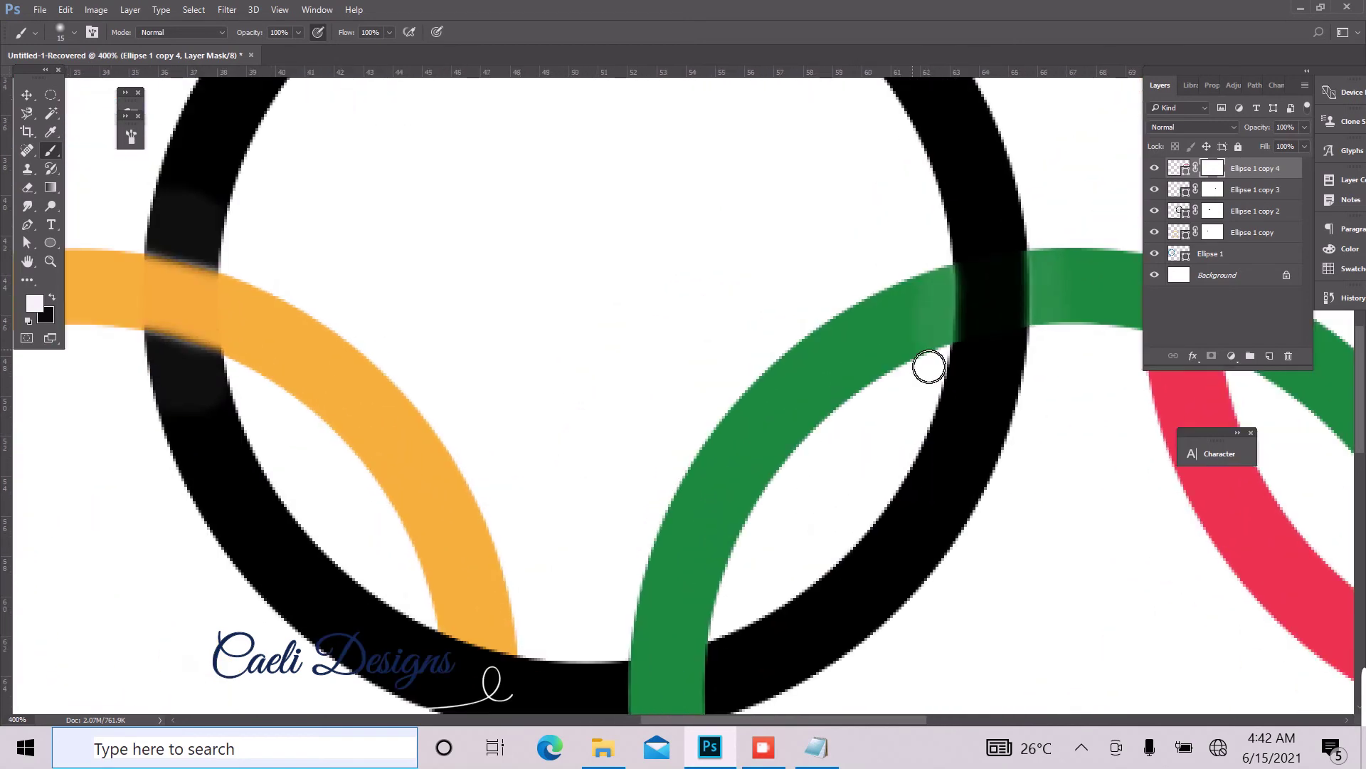
pyautogui.moveTo(747, 720); pyautogui.dragTo(829, 720)
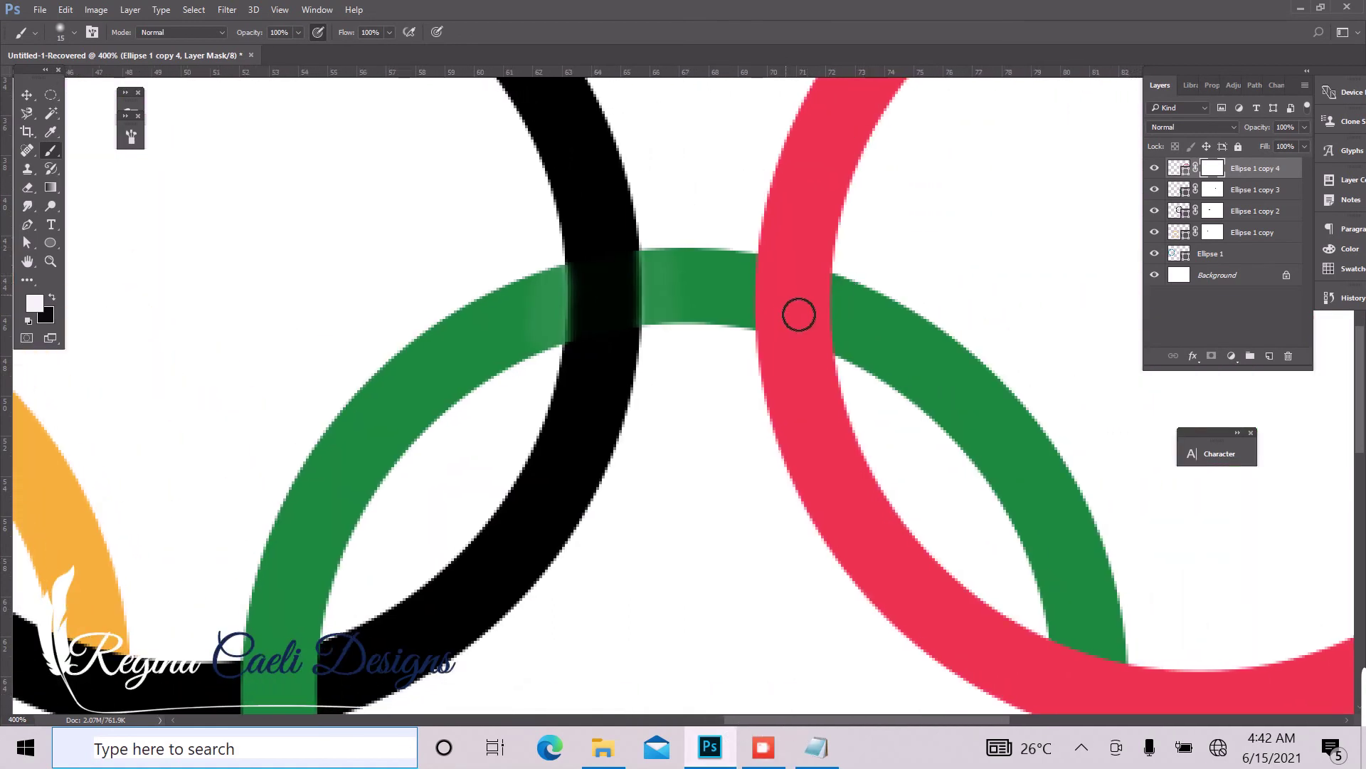
# Paint black on the mask to hide red at the green overlap, then restore red edges with white.
pyautogui.moveTo(791, 317); pyautogui.dragTo(820, 328)
pyautogui.click(52, 298)
pyautogui.click(768, 307)
pyautogui.moveTo(828, 325); pyautogui.dragTo(783, 310)
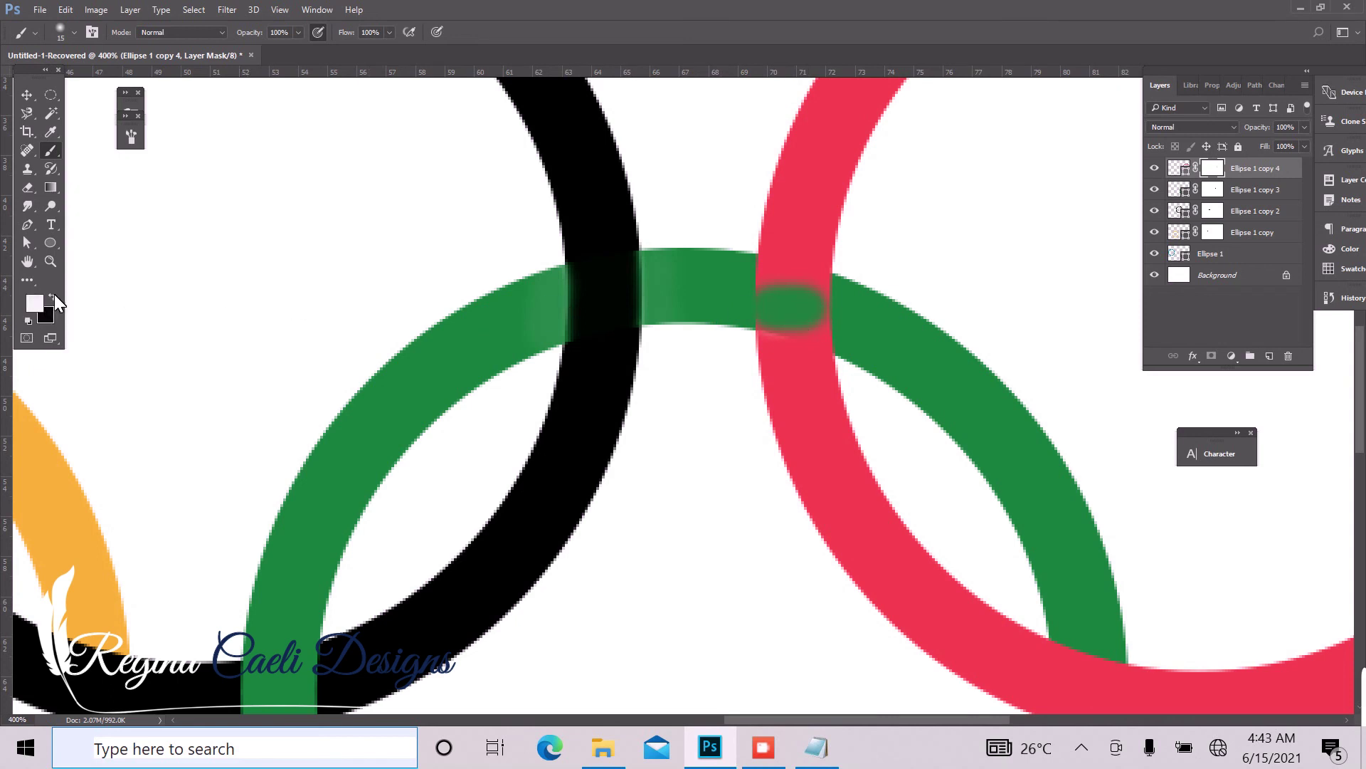
pyautogui.moveTo(848, 335)
pyautogui.mouseDown()
pyautogui.moveTo(770, 311)
pyautogui.moveTo(799, 327)
pyautogui.mouseUp()
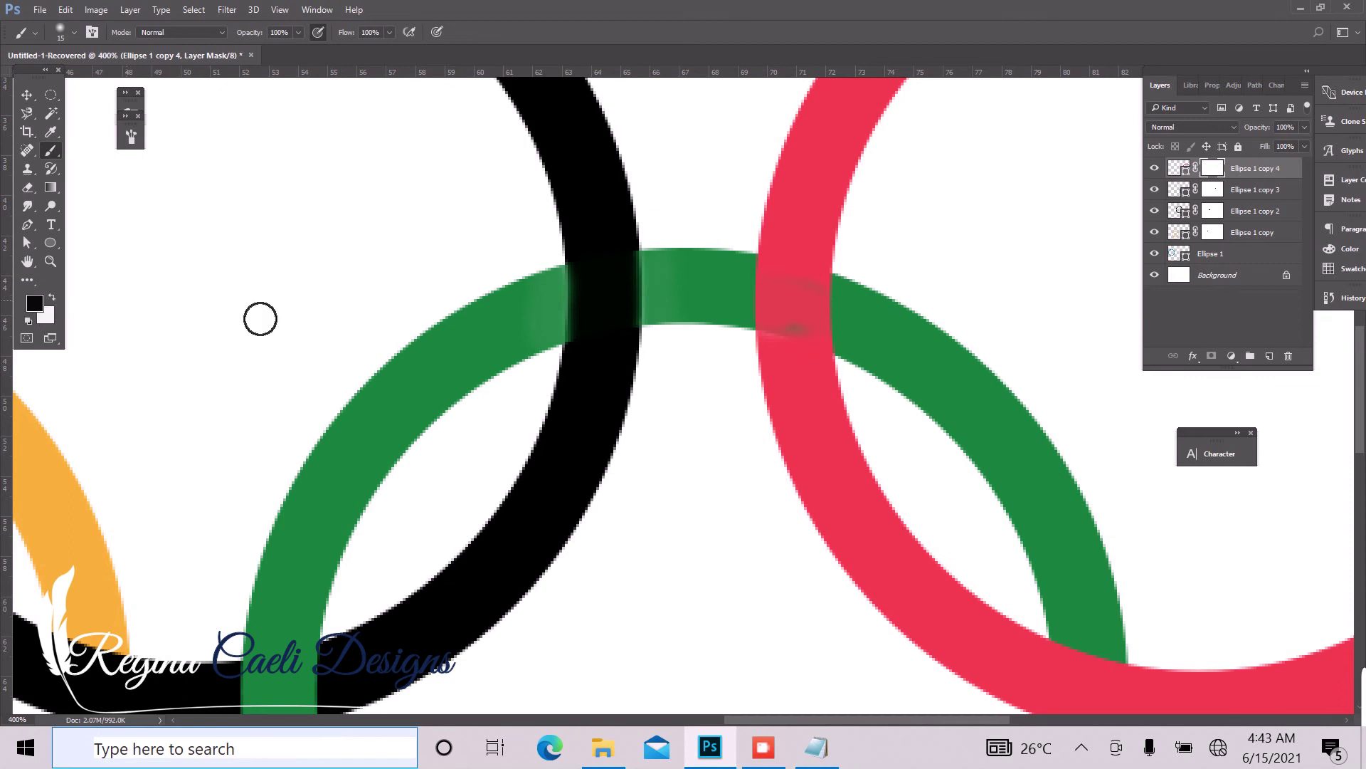
pyautogui.moveTo(759, 324)
pyautogui.mouseDown()
pyautogui.moveTo(811, 319)
pyautogui.moveTo(856, 337)
pyautogui.moveTo(762, 308)
pyautogui.moveTo(778, 305)
pyautogui.mouseUp()
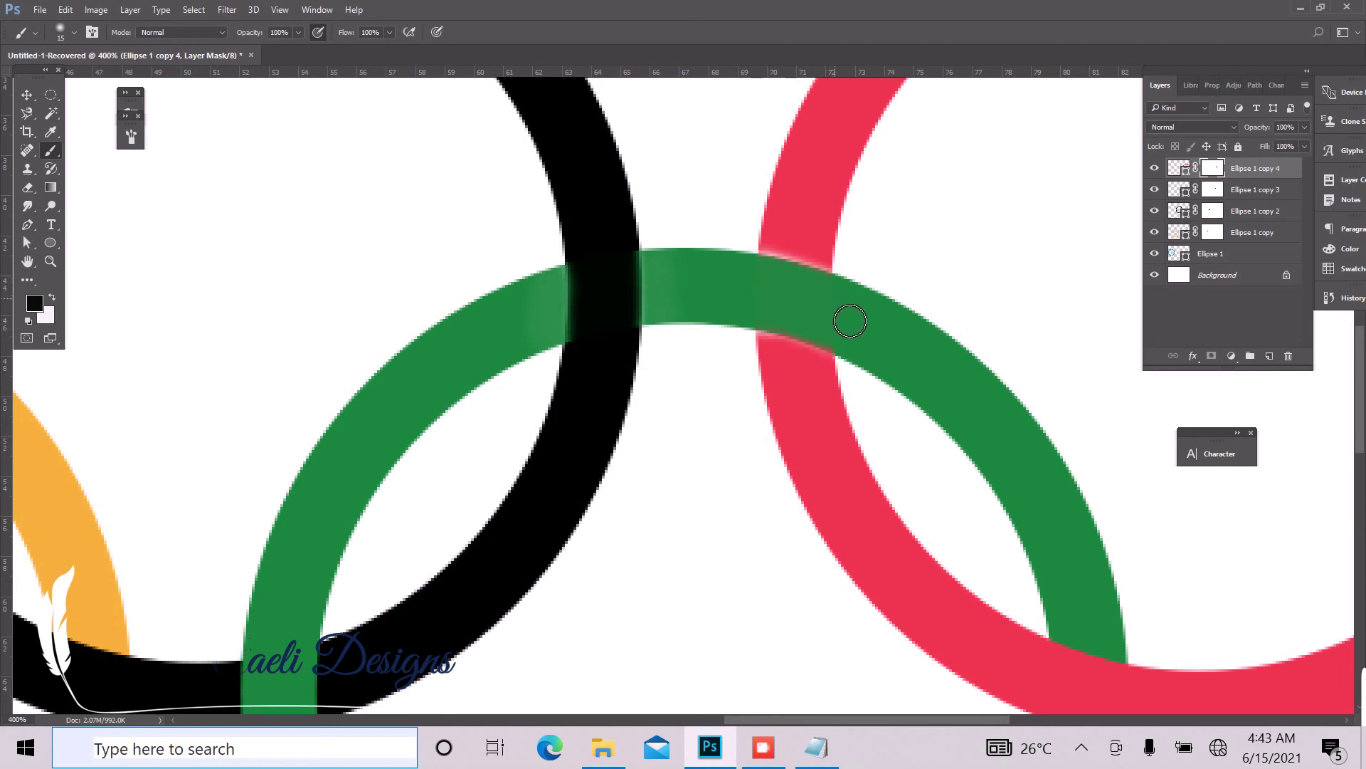
pyautogui.click(52, 297)
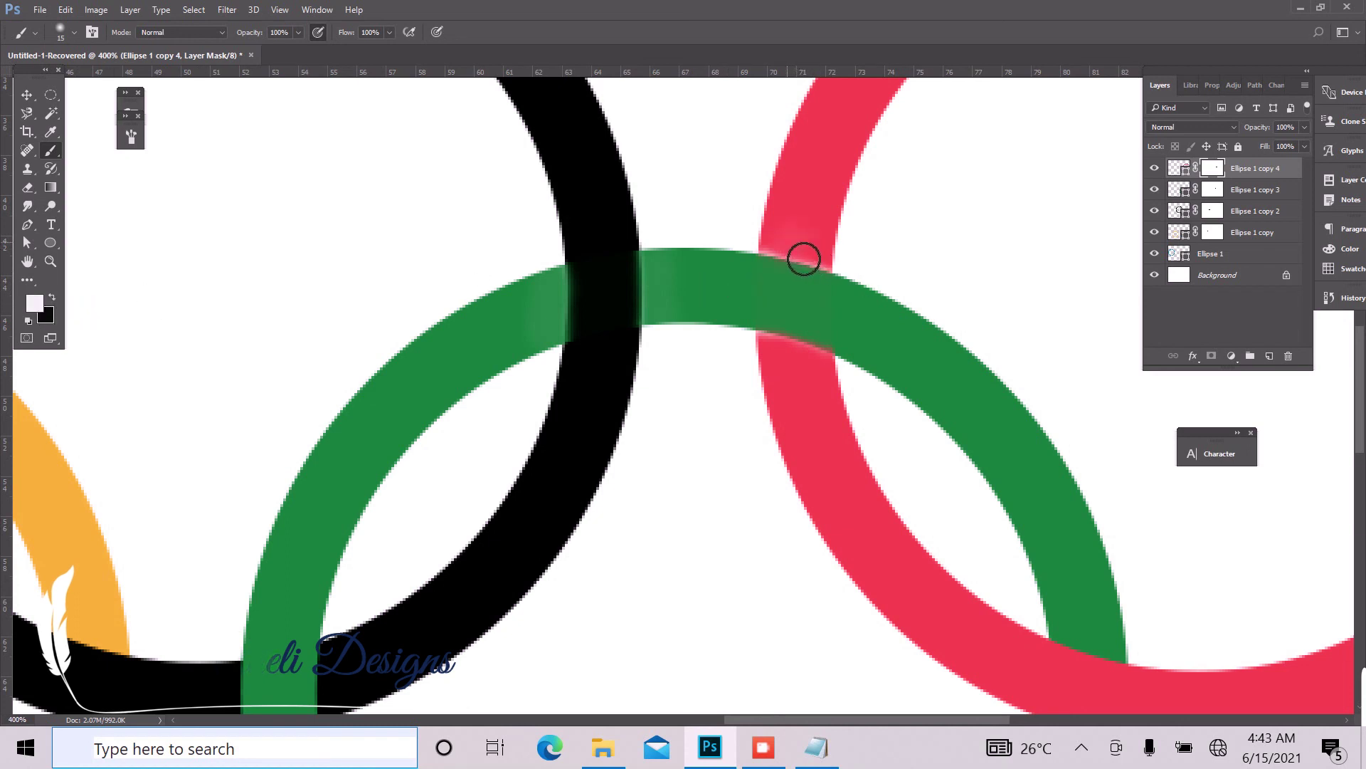
pyautogui.moveTo(786, 255); pyautogui.dragTo(838, 267)
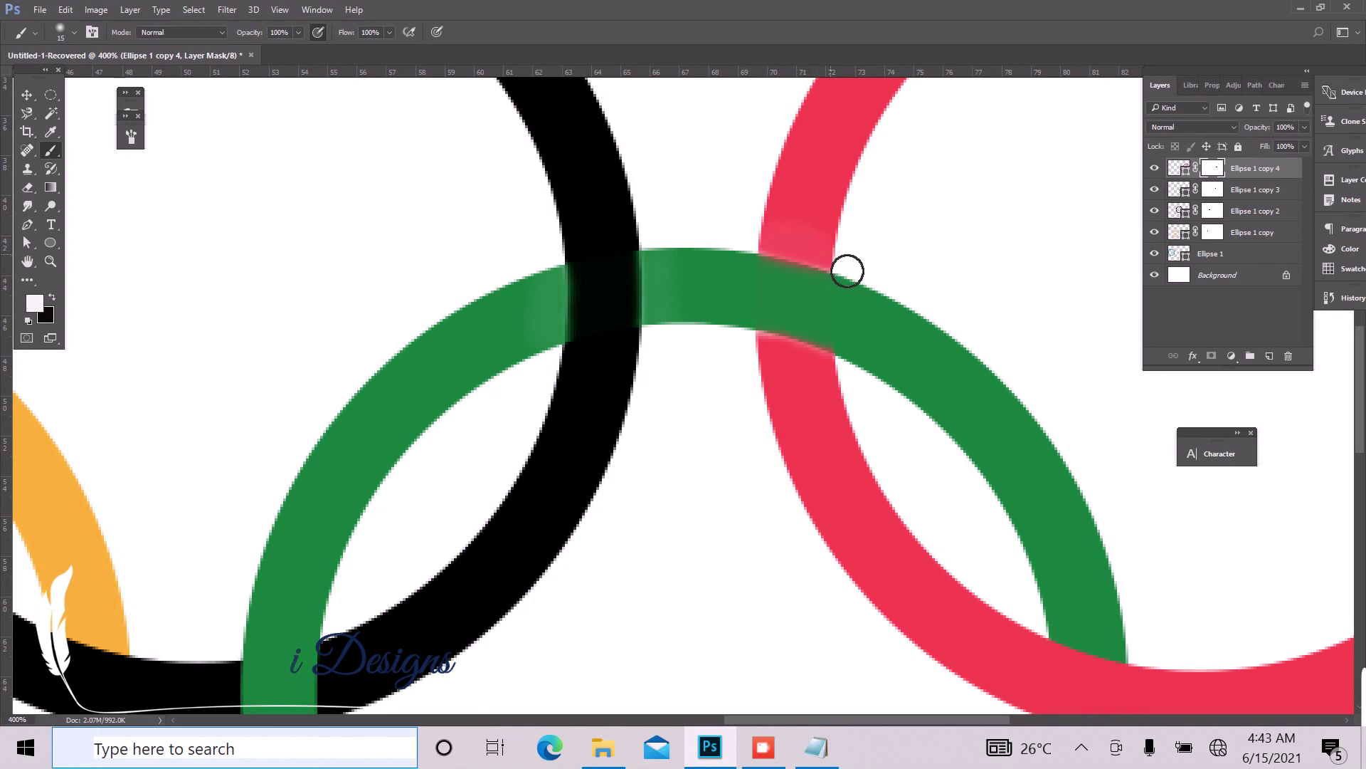
pyautogui.moveTo(782, 367); pyautogui.dragTo(841, 385)
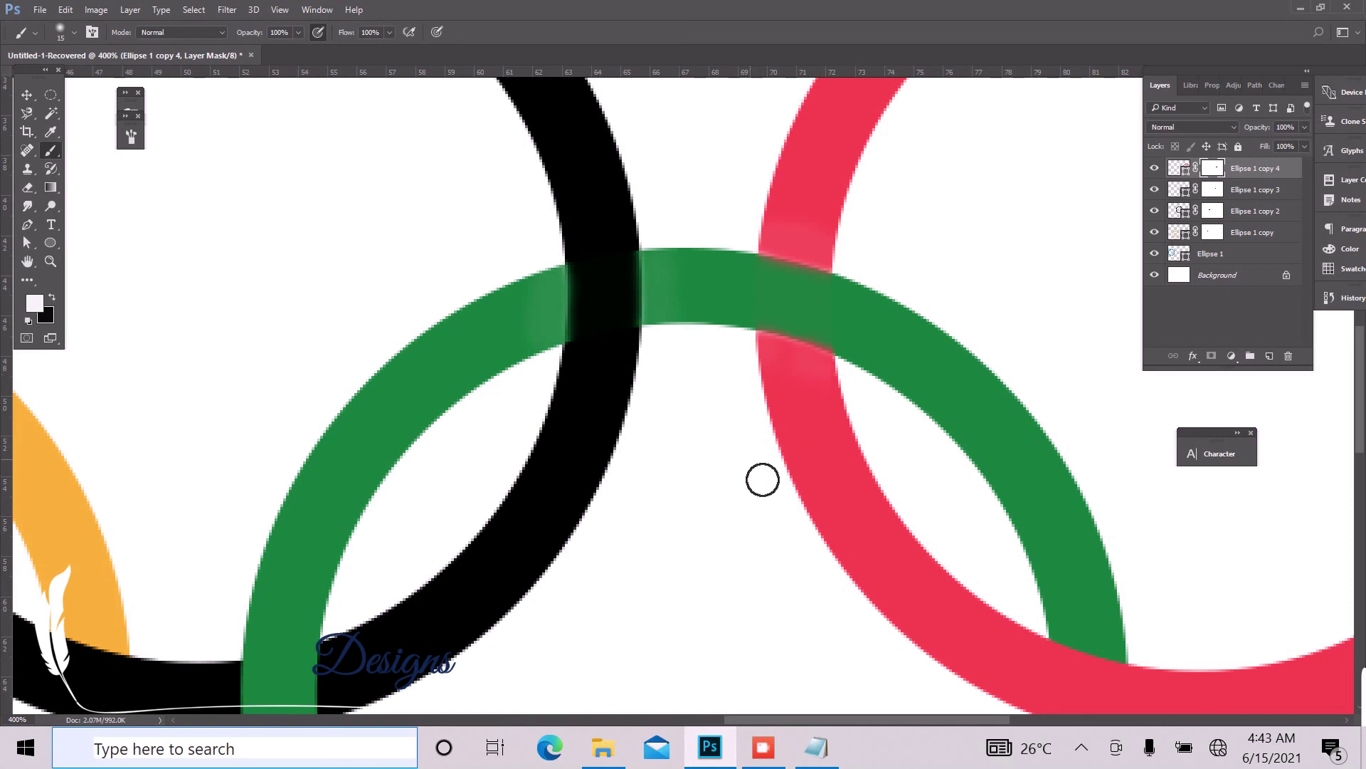
# Zoom out, select the Background layer, and fit the whole canvas on screen.
pyautogui.hotkey('ctrl', '-')
pyautogui.hotkey('ctrl', '-')
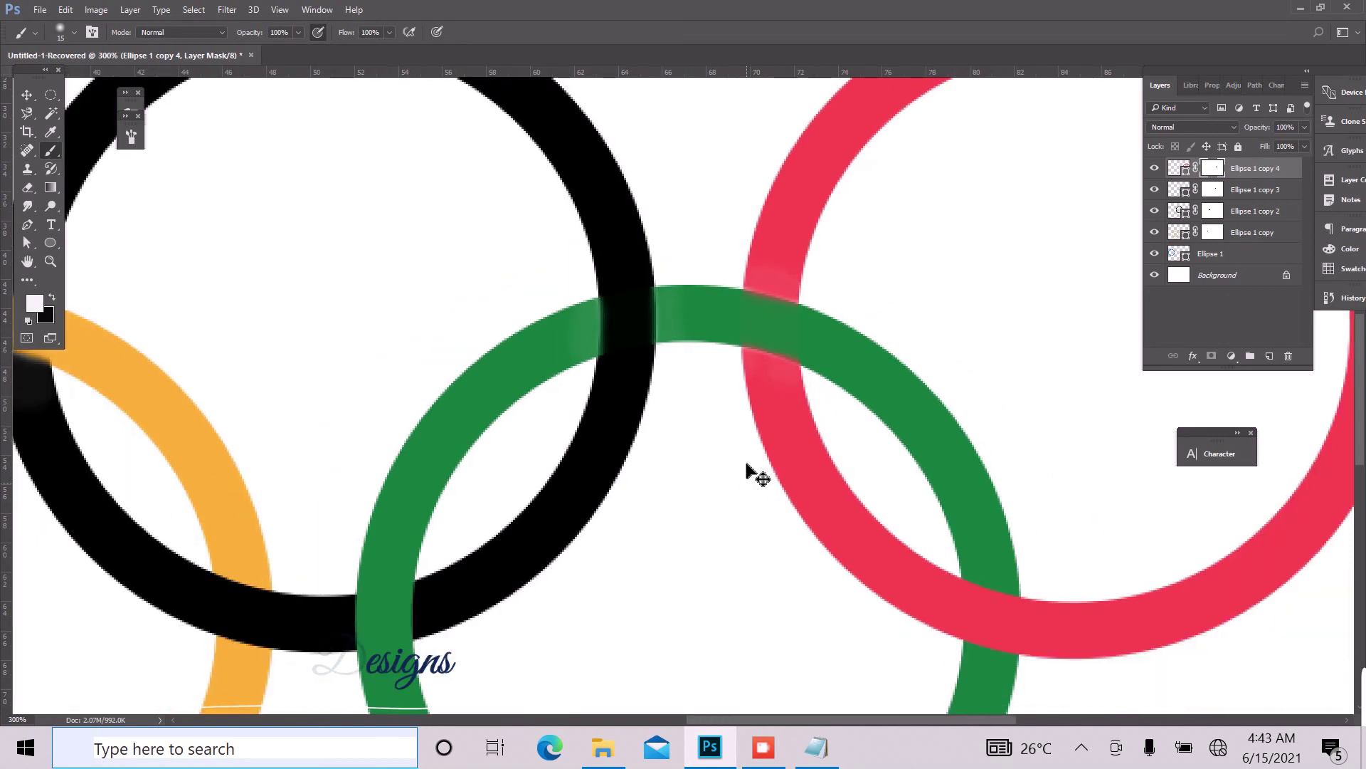
pyautogui.hotkey('ctrl', '-')
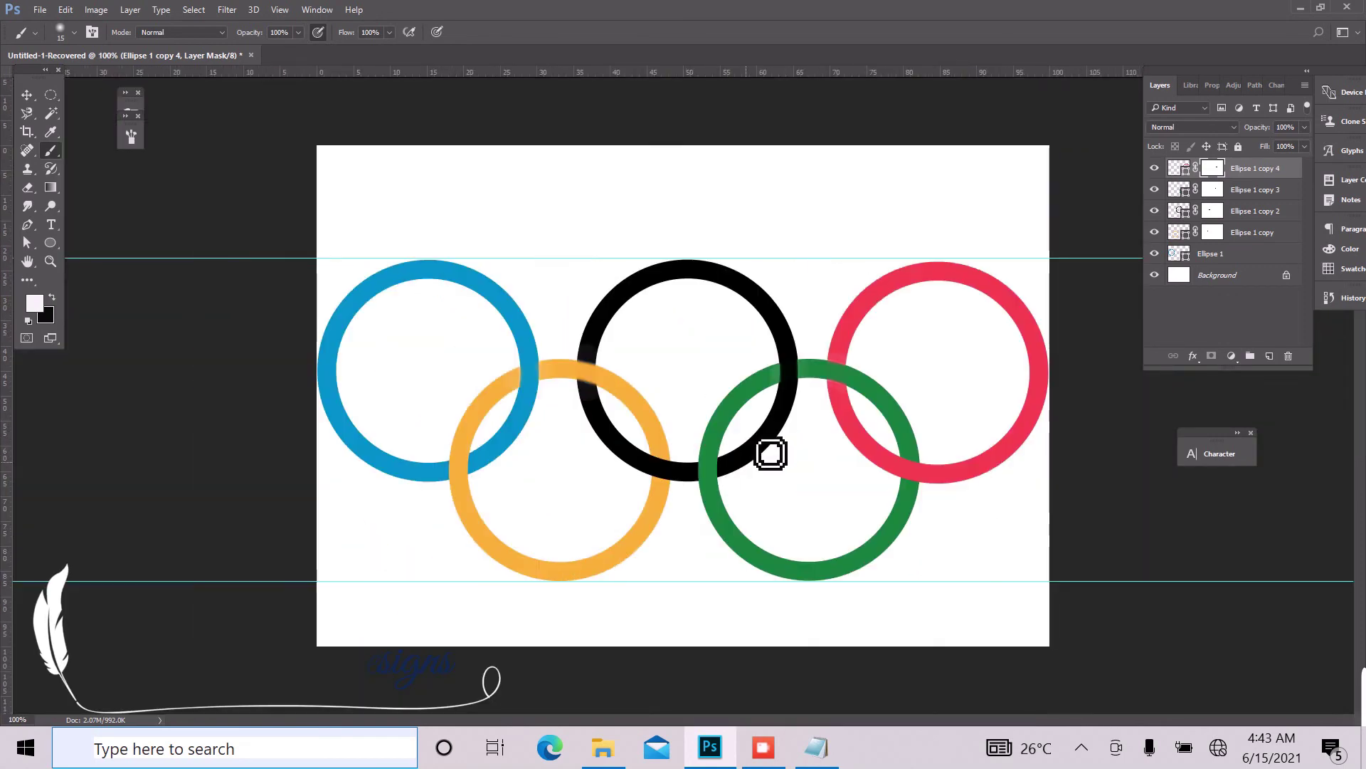
pyautogui.click(1259, 257)
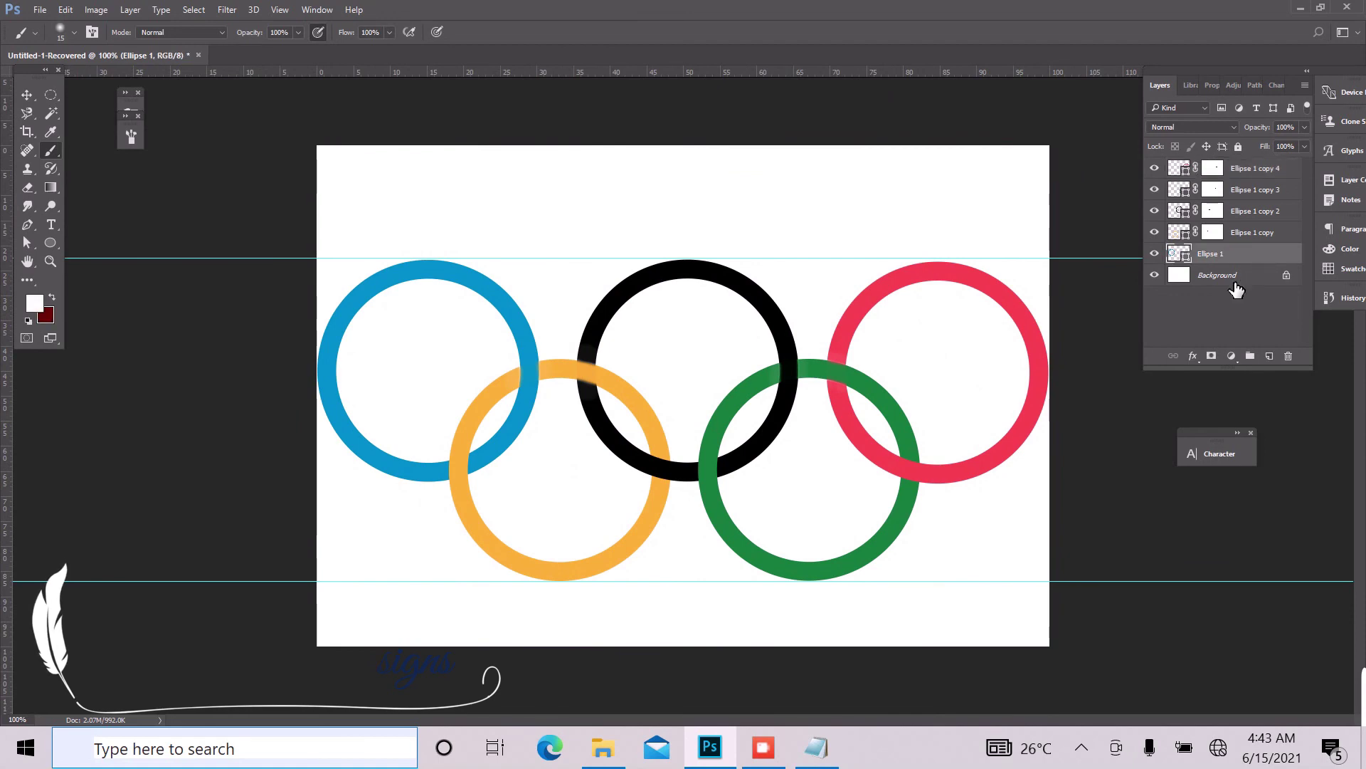
pyautogui.click(1236, 279)
pyautogui.click(272, 11)
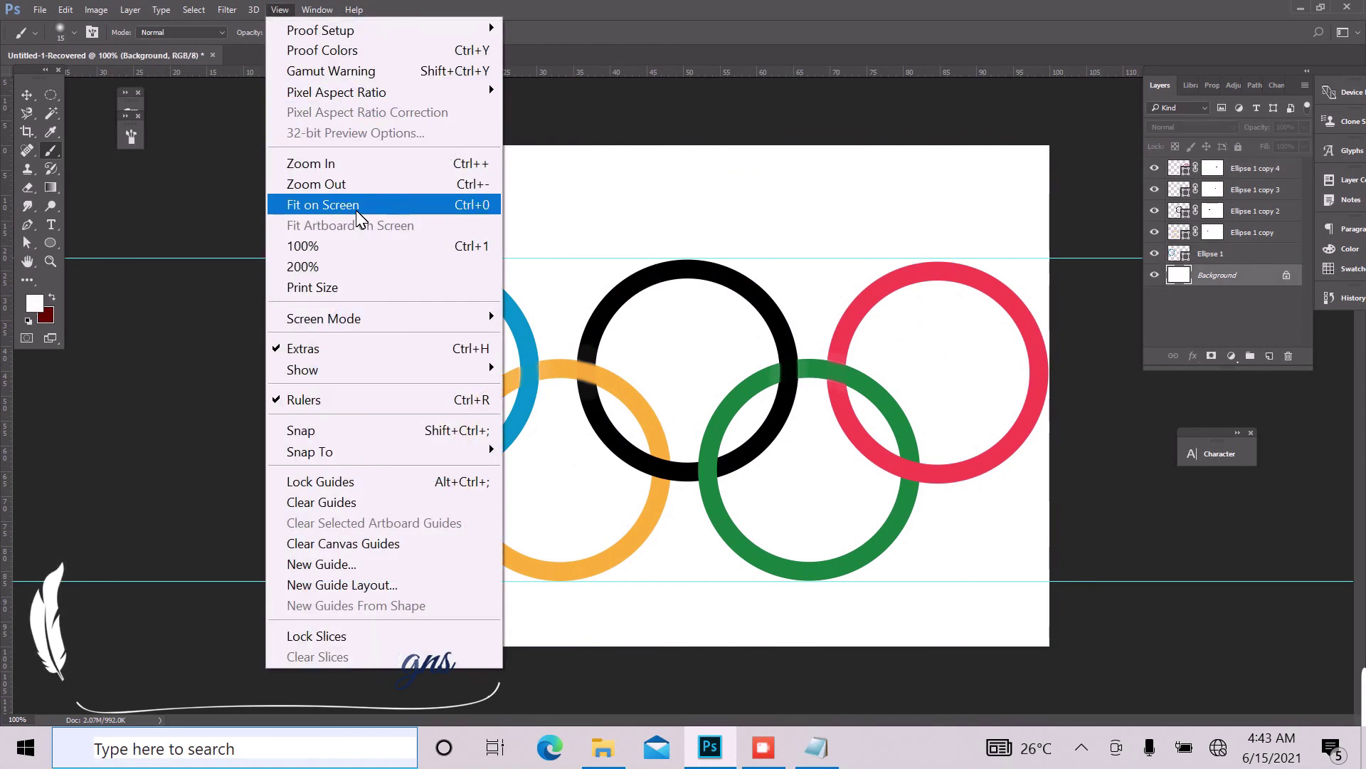
pyautogui.click(323, 205)
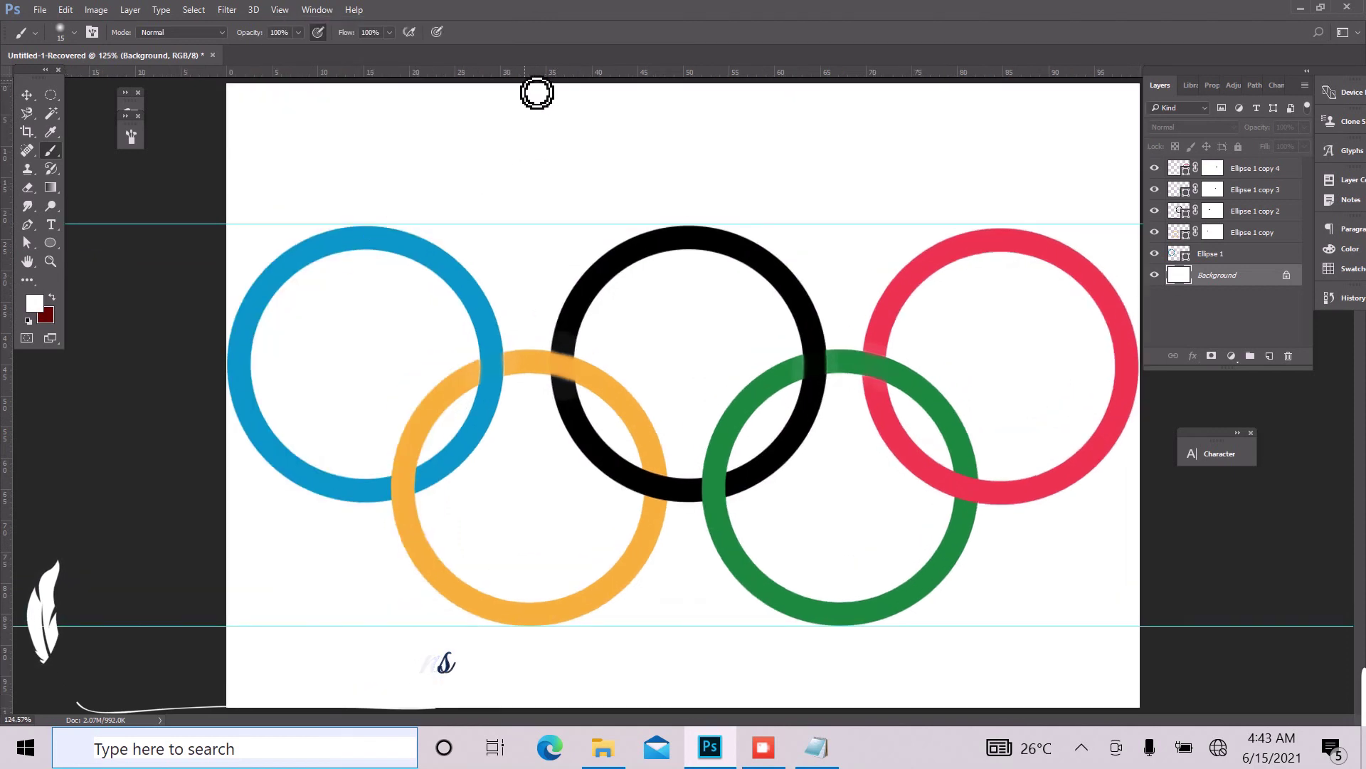
# Drag both horizontal guides back onto the ruler with the Move tool.
pyautogui.click(26, 95)
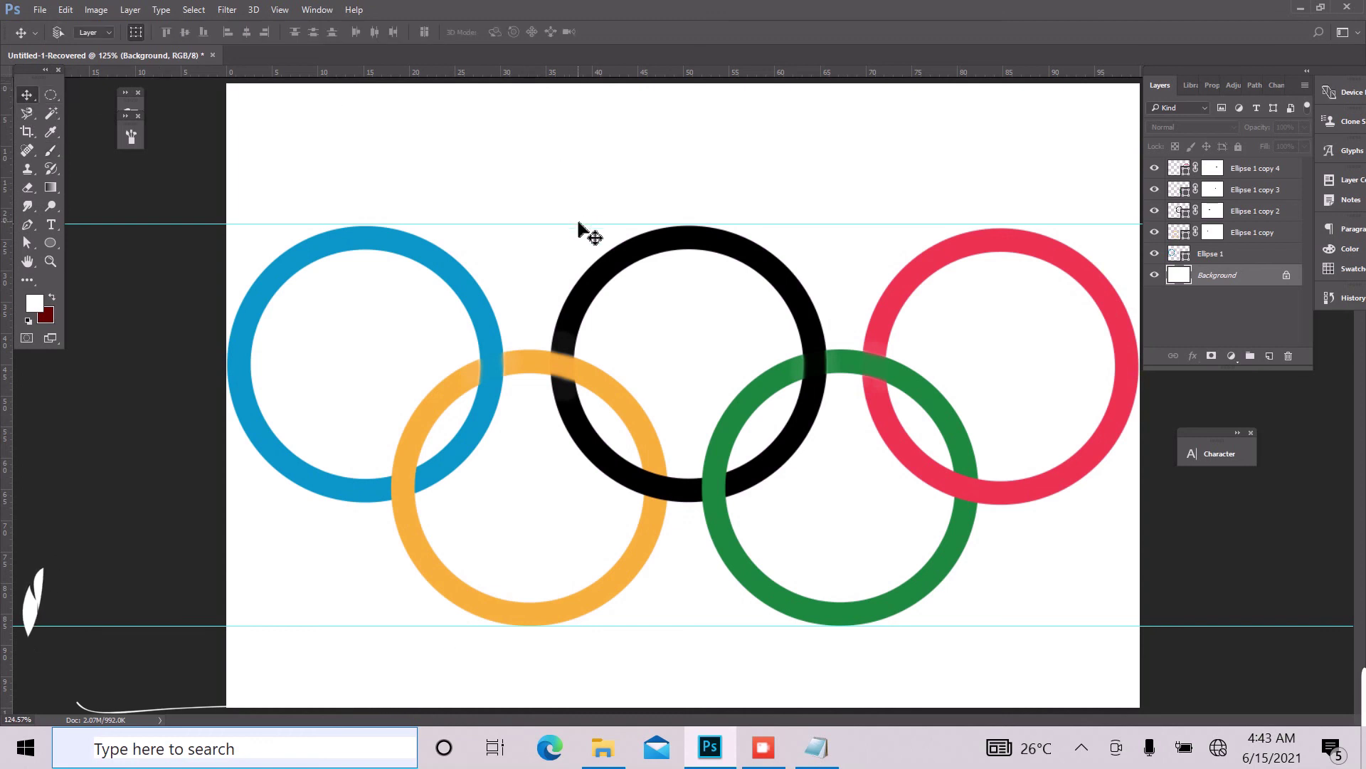
pyautogui.moveTo(587, 224); pyautogui.dragTo(575, 71)
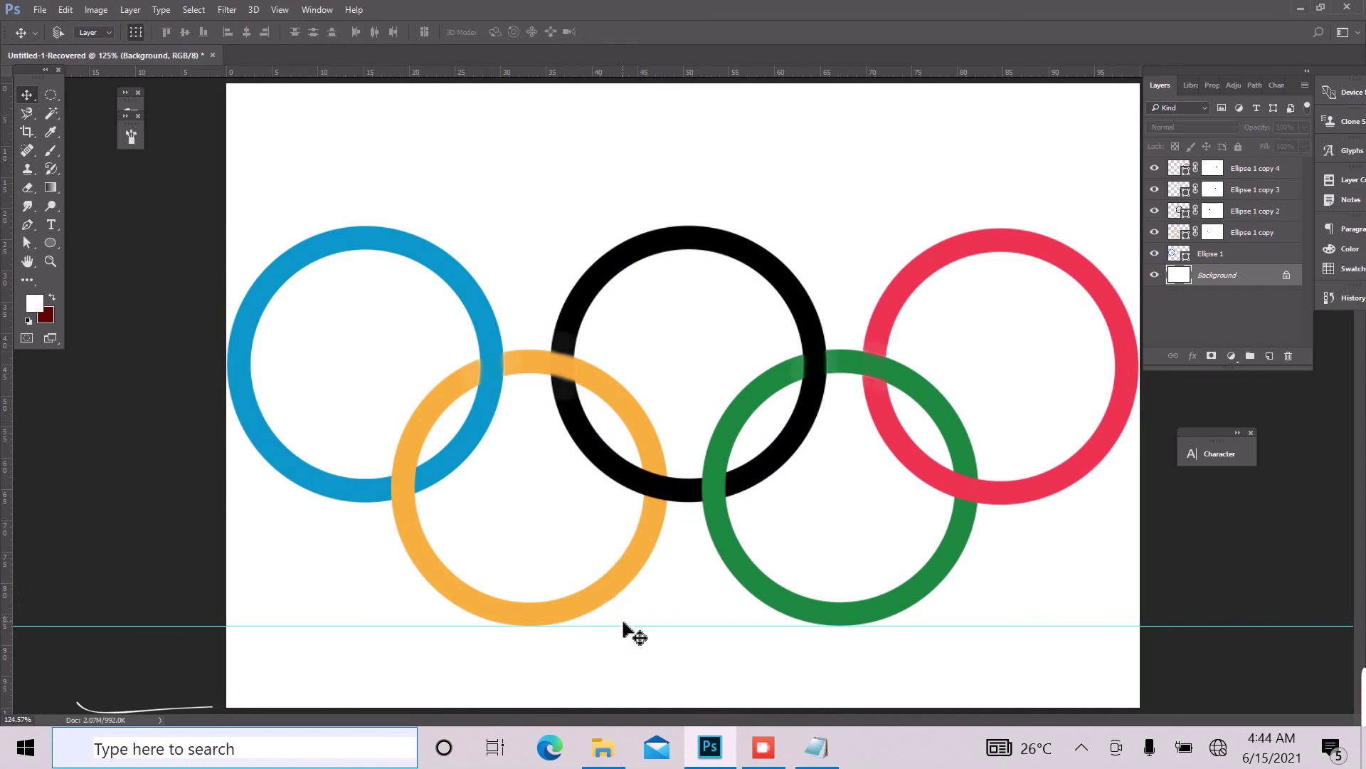
pyautogui.moveTo(634, 634); pyautogui.dragTo(594, 72)
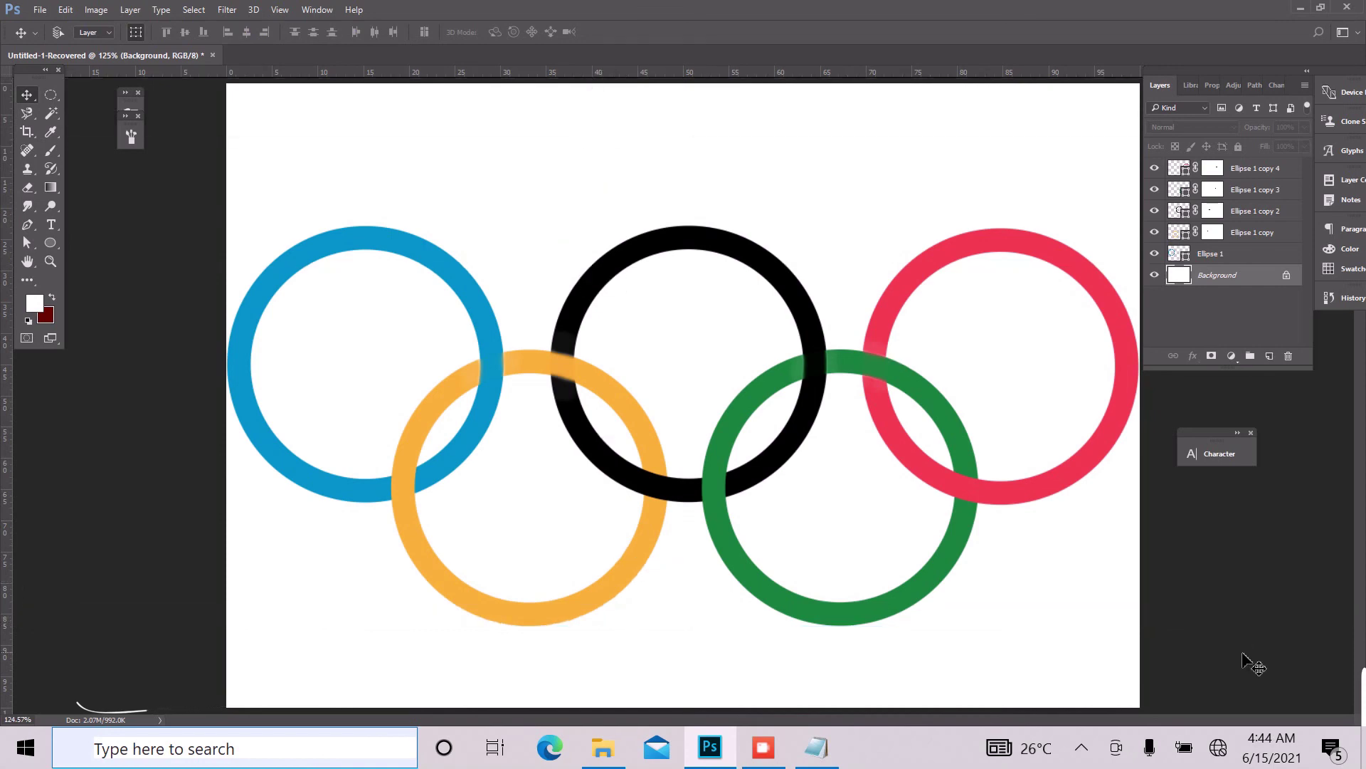